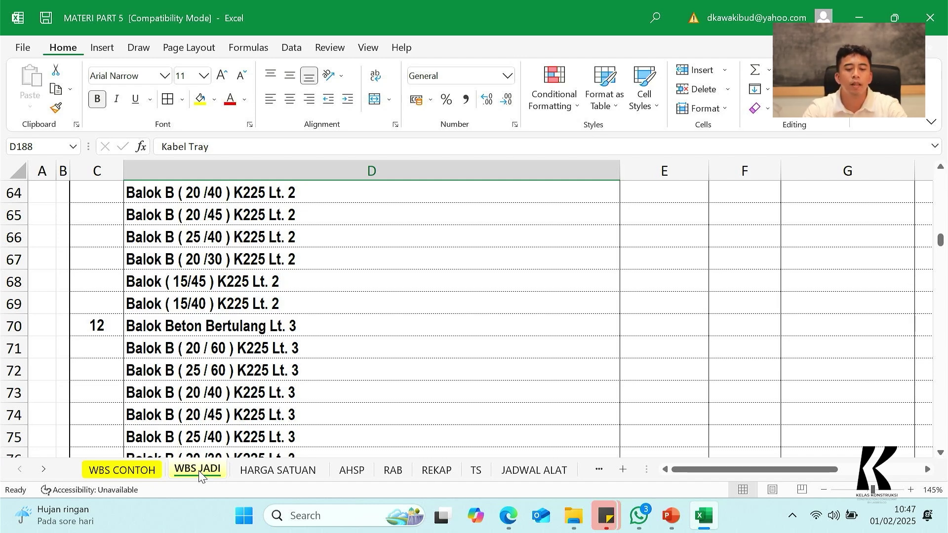
# Review the work items in the opening sections of the WBS JADI sheet.
pyautogui.scroll(9, 358, 345)
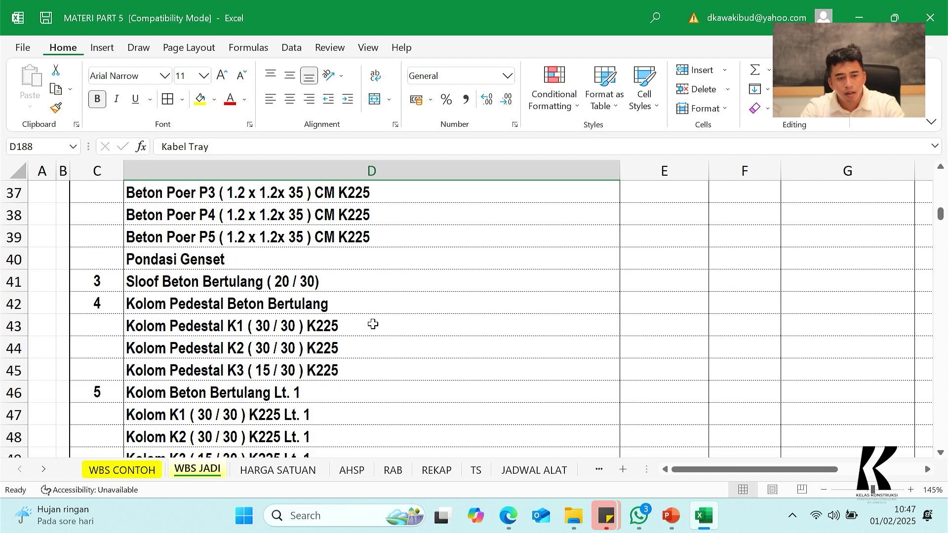
pyautogui.scroll(12, 373, 321)
pyautogui.scroll(-5, 380, 321)
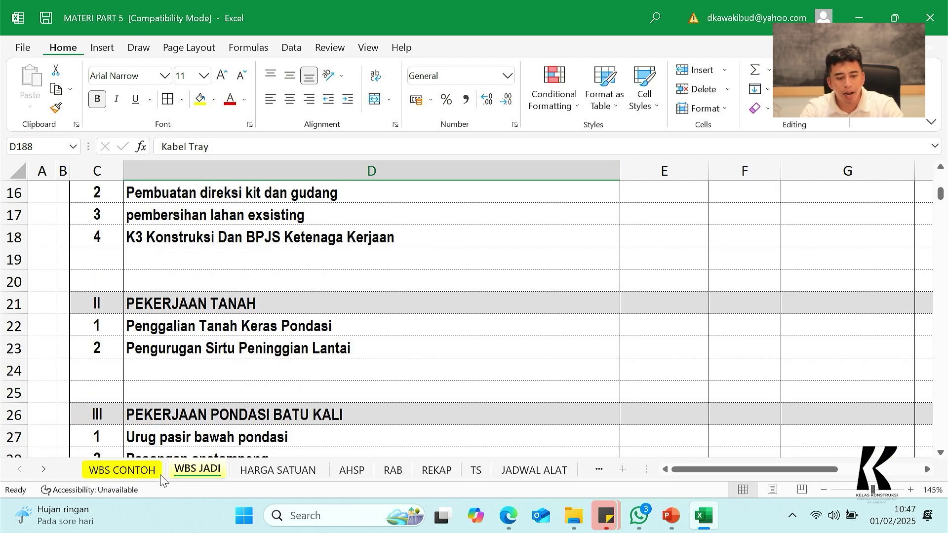
# Examine the example work breakdown on the WBS CONTOH sheet, including the PEK. PERSIAPAN items and the other main work headings.
pyautogui.click(129, 475)
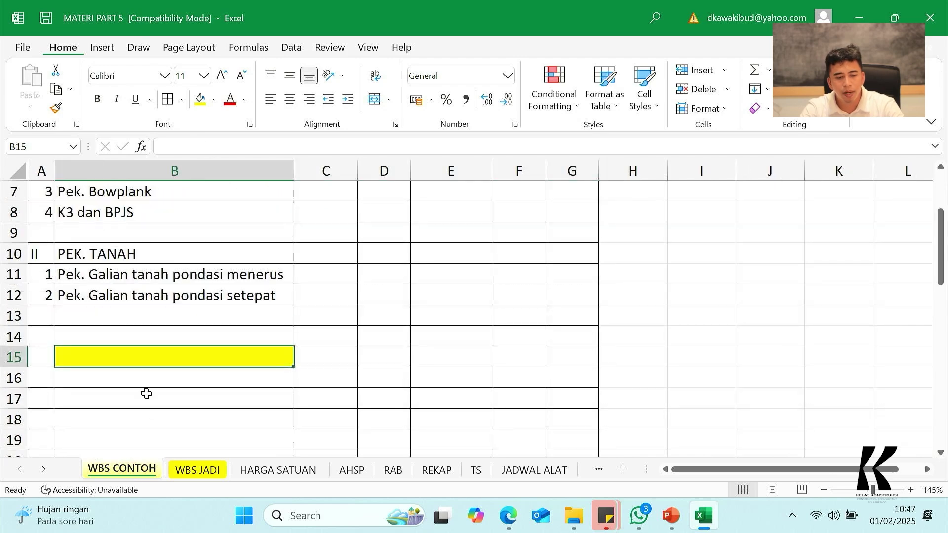
pyautogui.scroll(2, 143, 341)
pyautogui.click(109, 256)
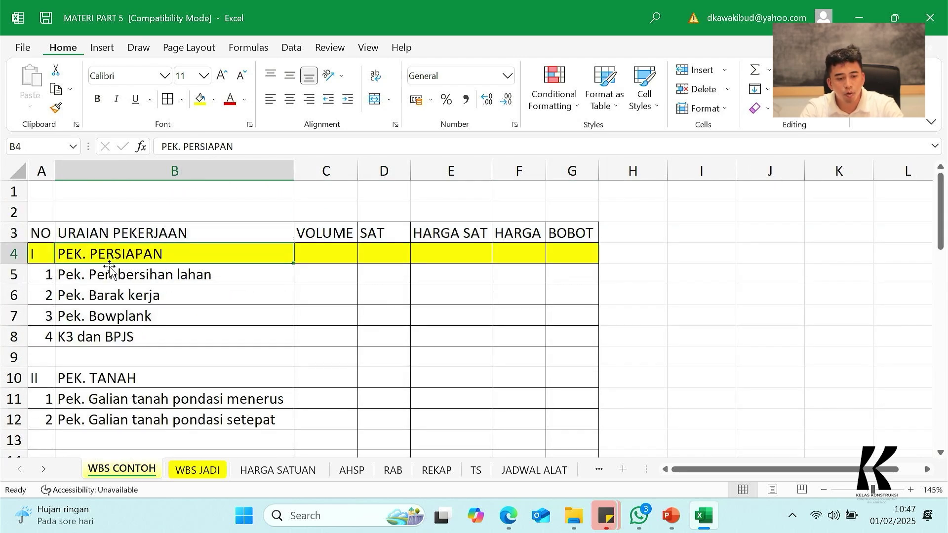
pyautogui.moveTo(137, 276); pyautogui.dragTo(139, 336)
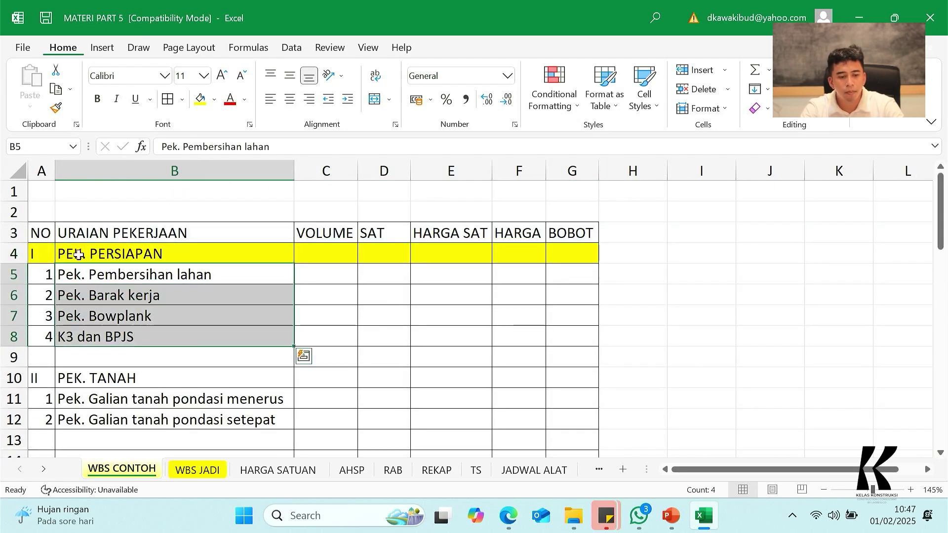
pyautogui.moveTo(39, 254); pyautogui.dragTo(136, 256)
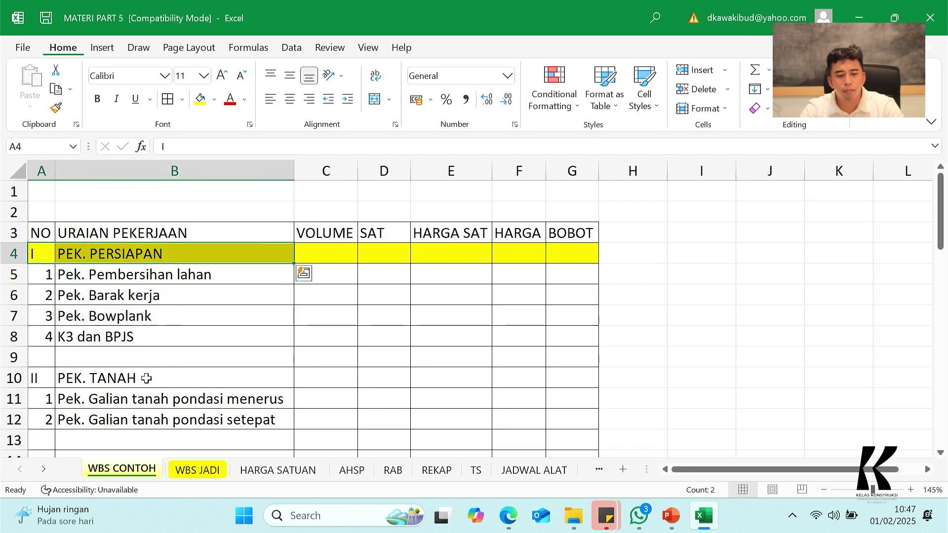
pyautogui.click(57, 381)
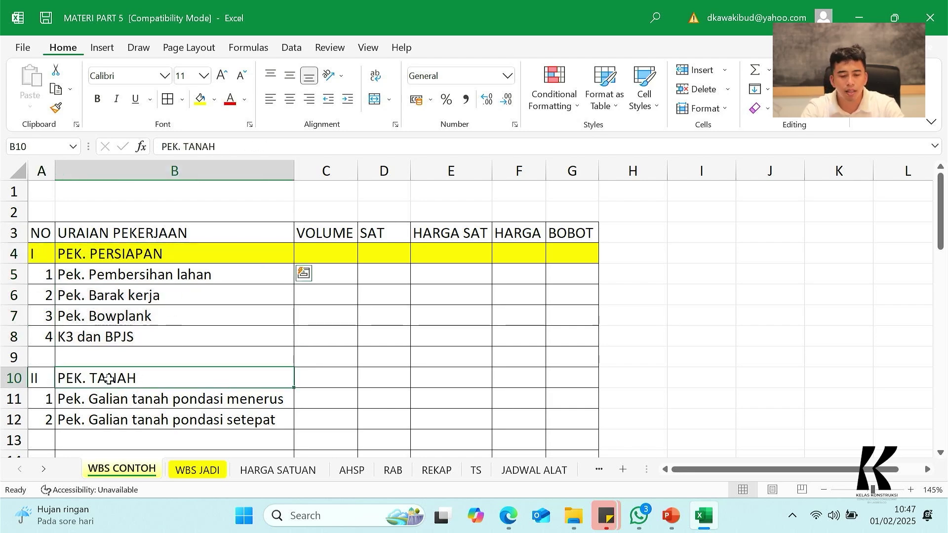
pyautogui.scroll(-3, 148, 375)
pyautogui.scroll(-6, 151, 378)
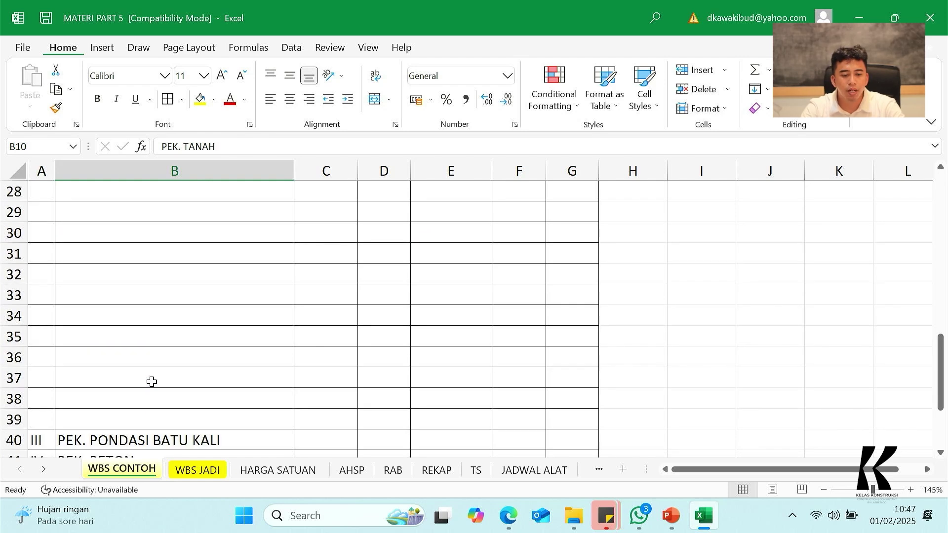
pyautogui.scroll(-3, 190, 267)
pyautogui.scroll(12, 193, 294)
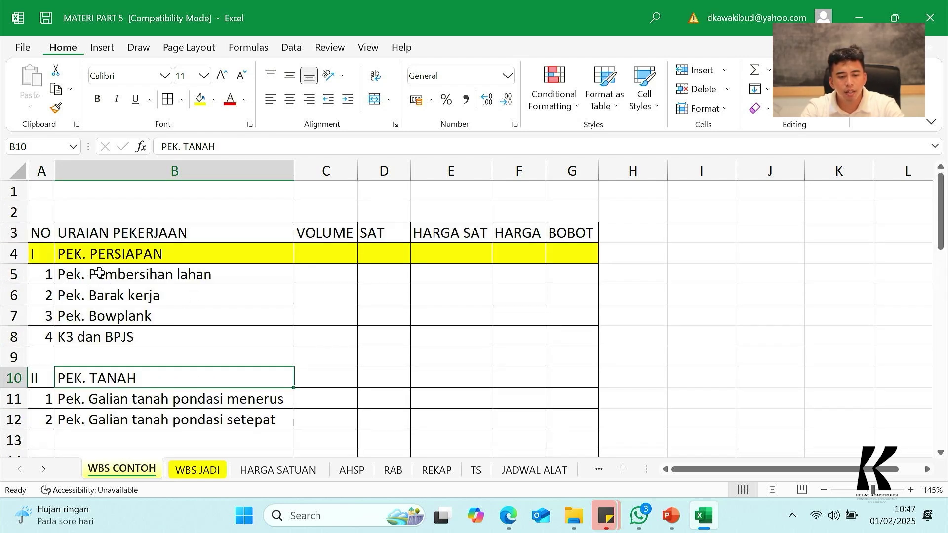
pyautogui.click(99, 273)
pyautogui.click(127, 296)
pyautogui.click(141, 316)
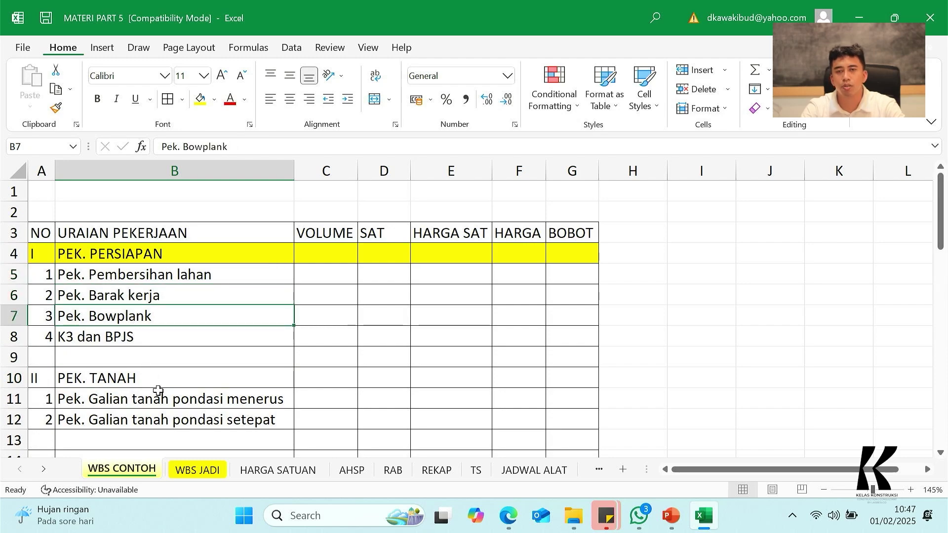
# Rename the WBS JADI sheet as RAB CONTOH.
pyautogui.click(205, 472)
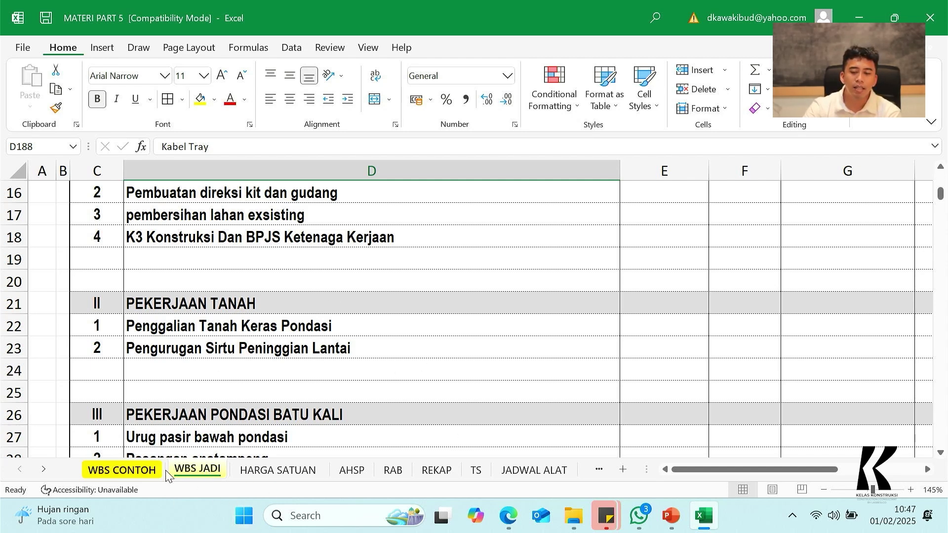
pyautogui.rightClick(212, 478)
pyautogui.click(248, 334)
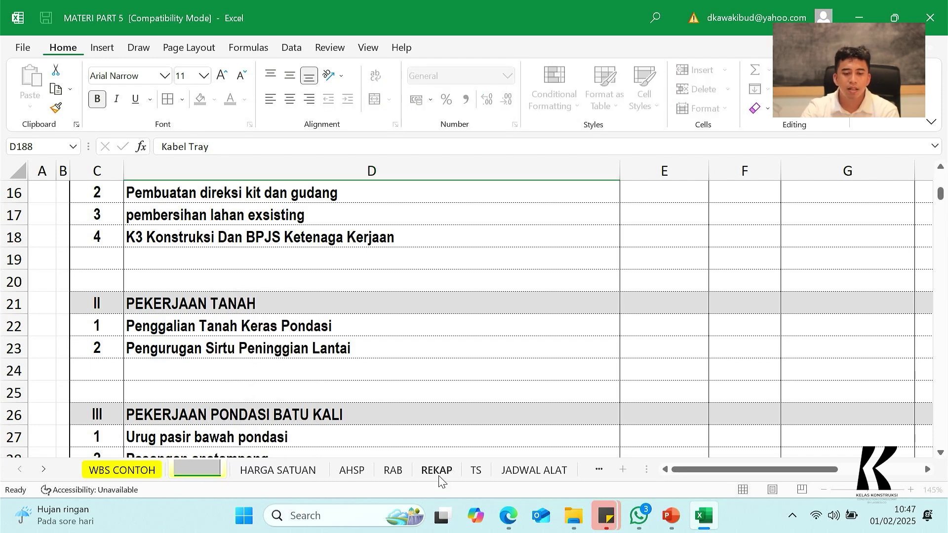
pyautogui.press('BackSpace')
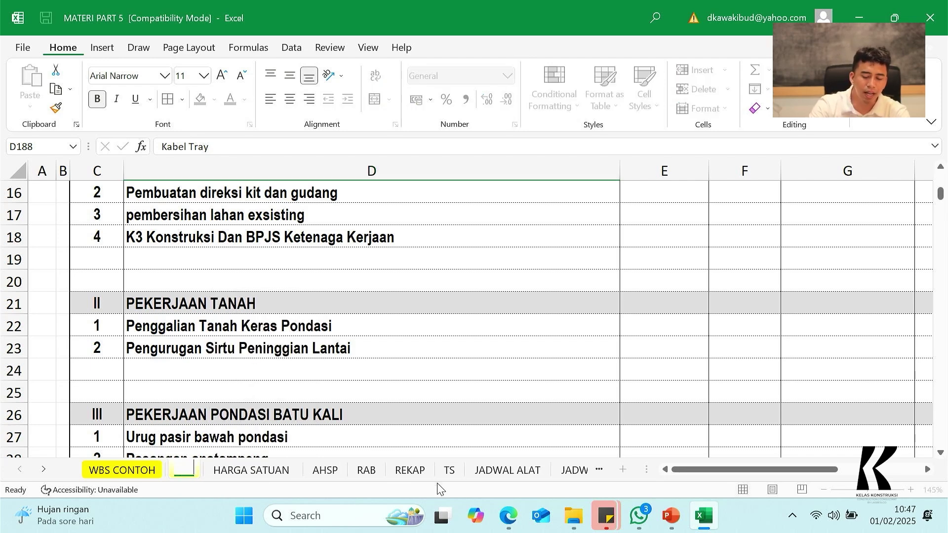
pyautogui.write('WBS CONTOH')
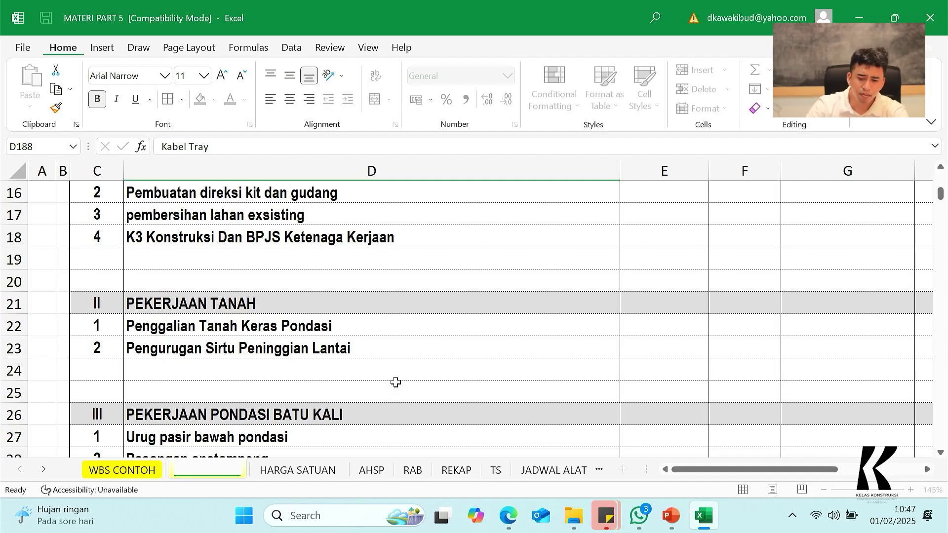
pyautogui.click(396, 385)
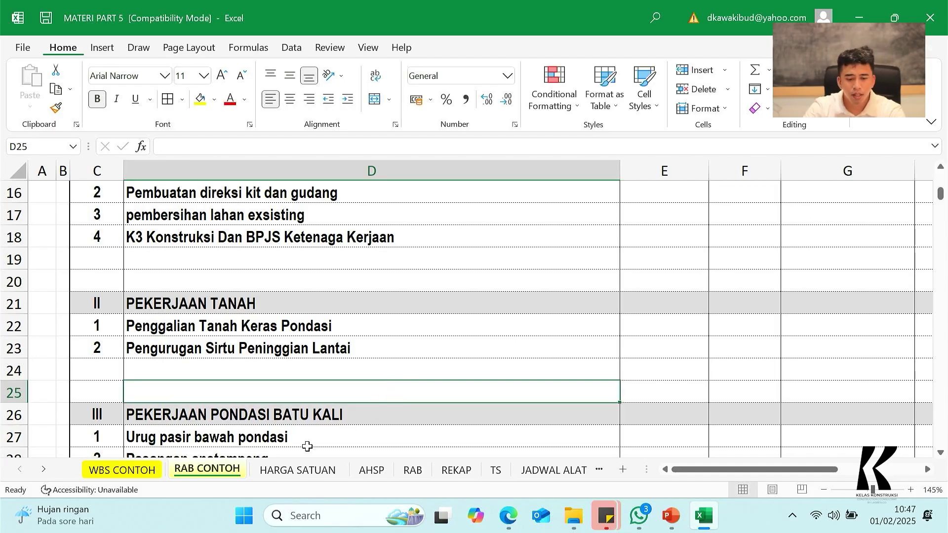
# Add a new worksheet after RAB CONTOH and name it BOQ.
pyautogui.rightClick(220, 475)
pyautogui.click(627, 475)
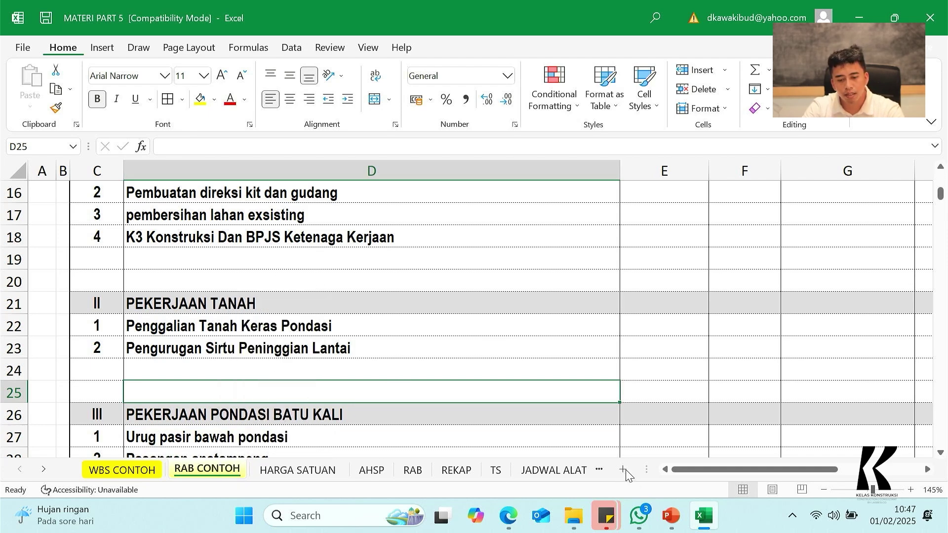
pyautogui.click(625, 472)
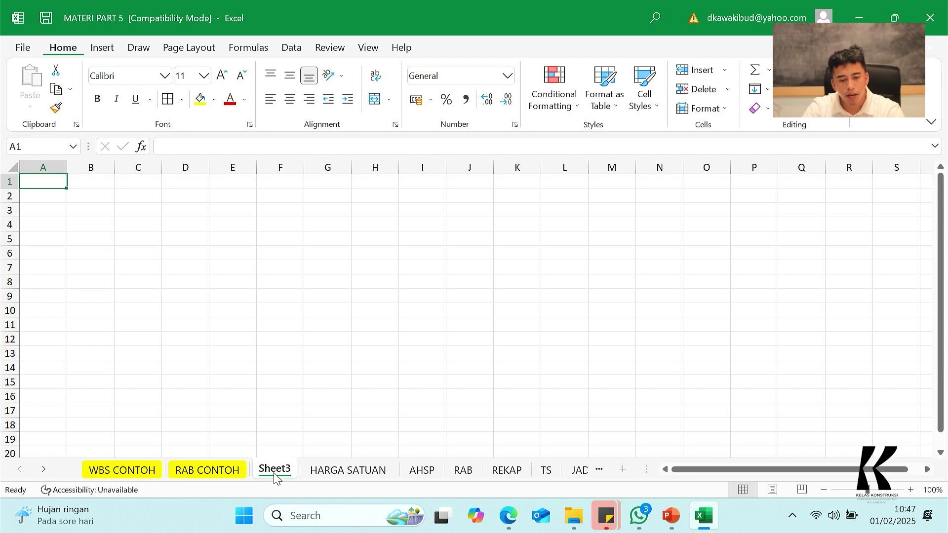
pyautogui.rightClick(275, 475)
pyautogui.click(313, 333)
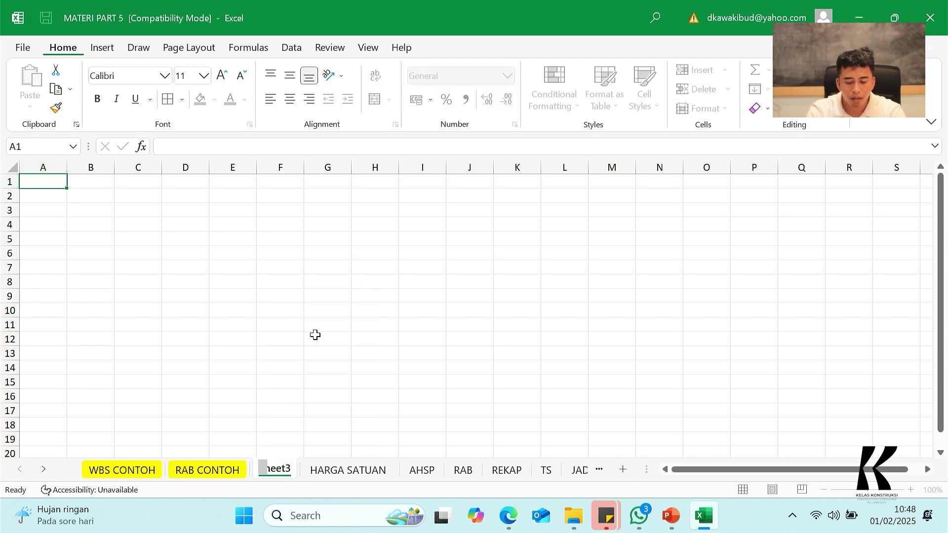
pyautogui.press('BackSpace')
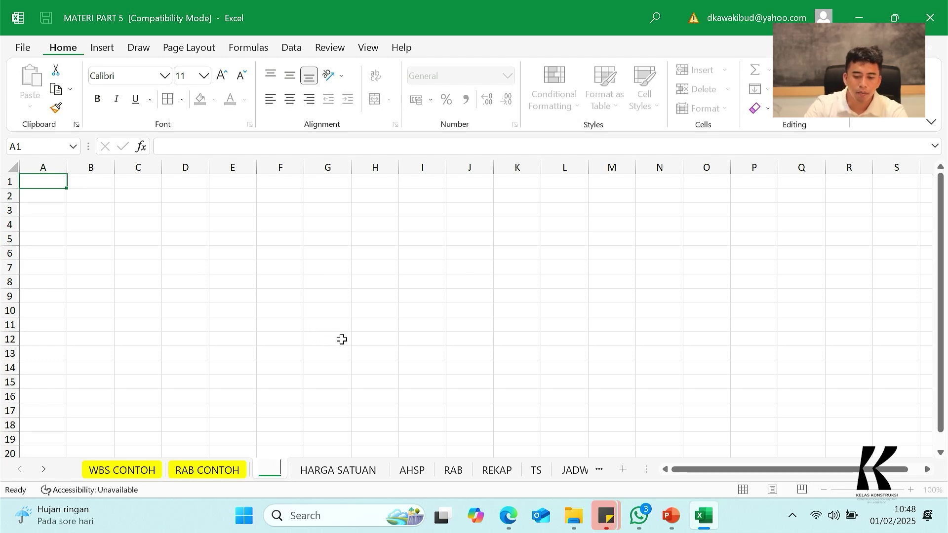
pyautogui.write('BOQ')
pyautogui.click(341, 339)
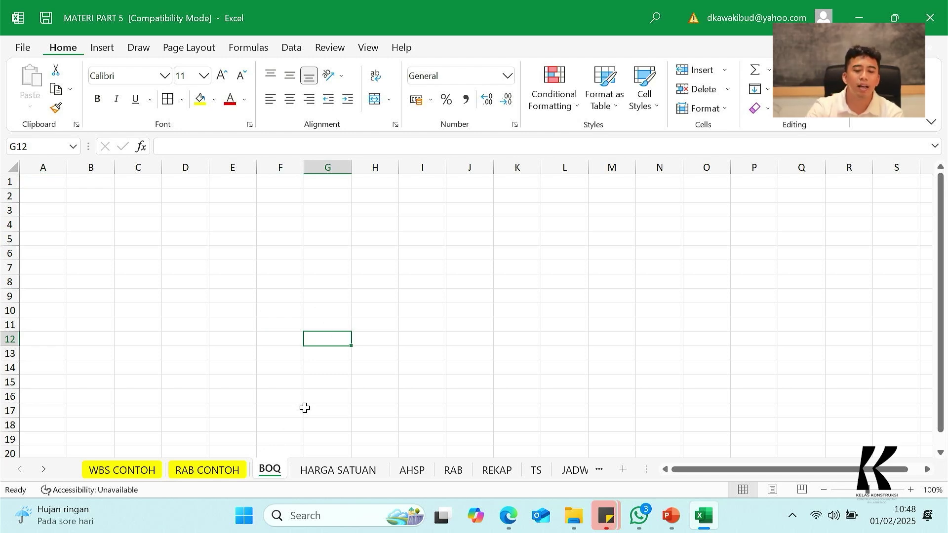
# Copy the entire RAB CONTOH sheet and paste it over the whole BOQ sheet.
pyautogui.click(234, 471)
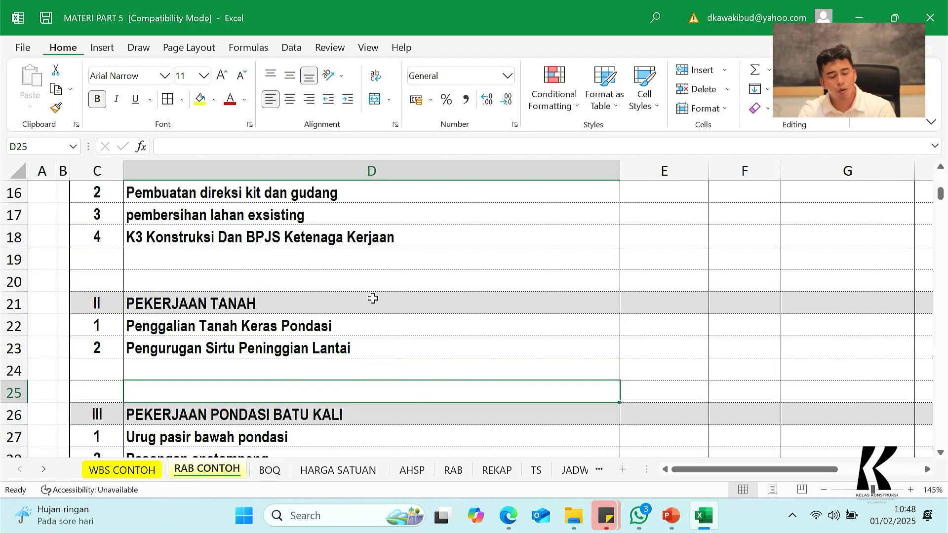
pyautogui.keyDown('ctrl'); pyautogui.scroll(-3, 370, 316); pyautogui.keyUp('ctrl')
pyautogui.scroll(4, 375, 311)
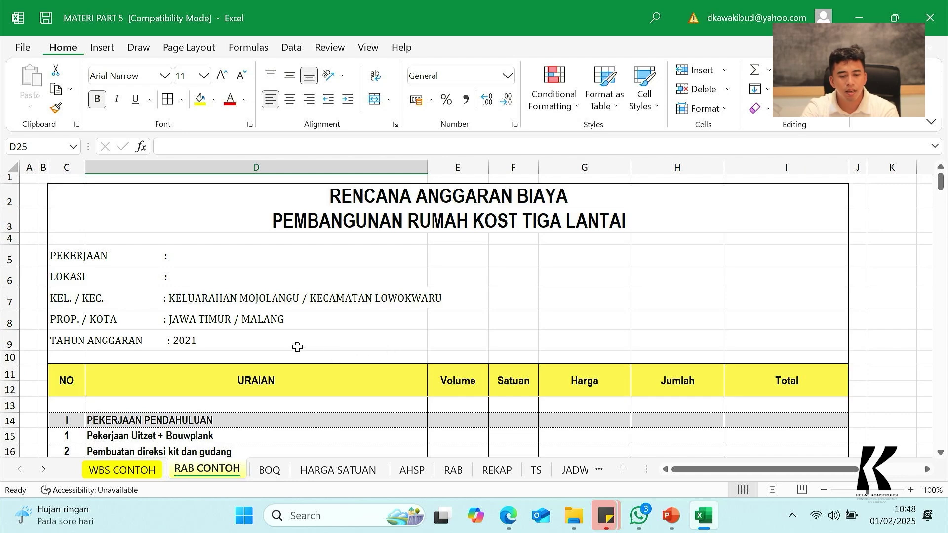
pyautogui.scroll(-4, 296, 347)
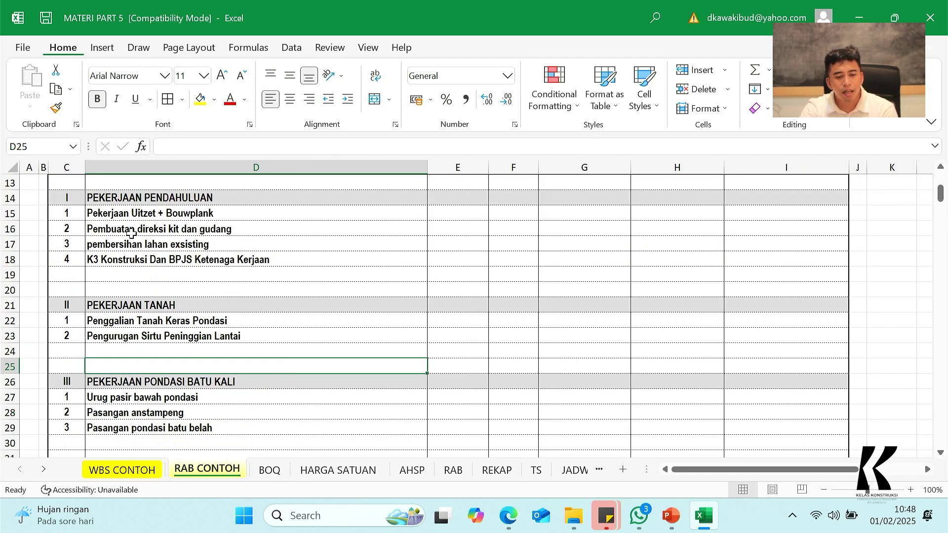
pyautogui.scroll(4, 83, 295)
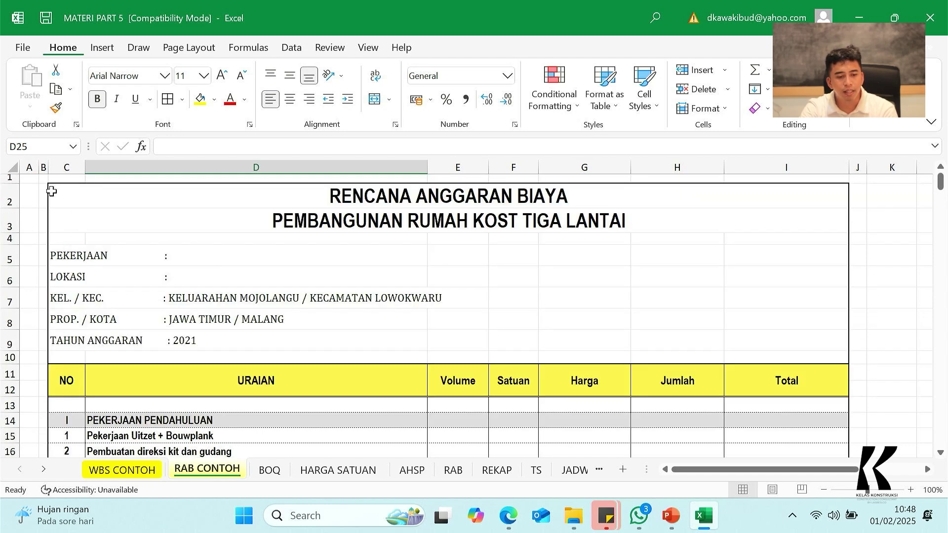
pyautogui.click(12, 167)
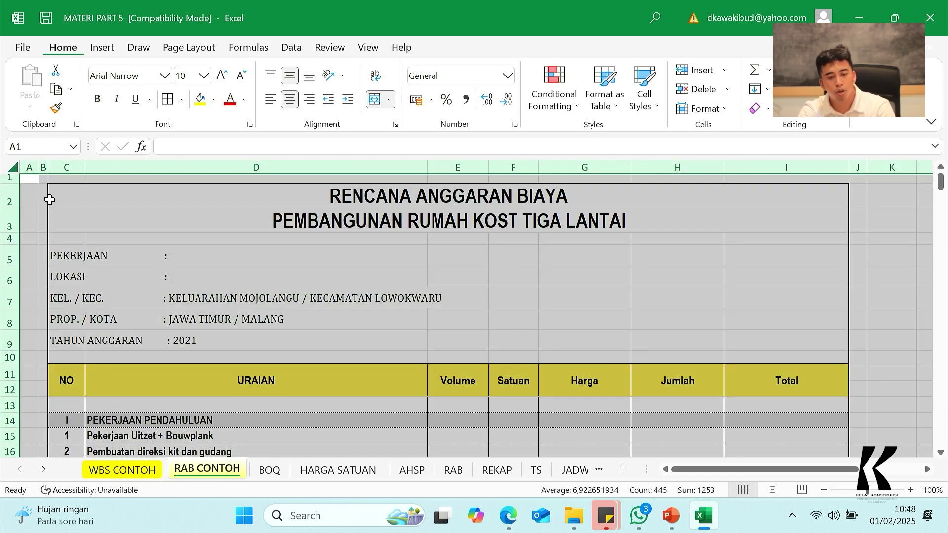
pyautogui.hotkey('ctrl', 'c')
pyautogui.click(276, 473)
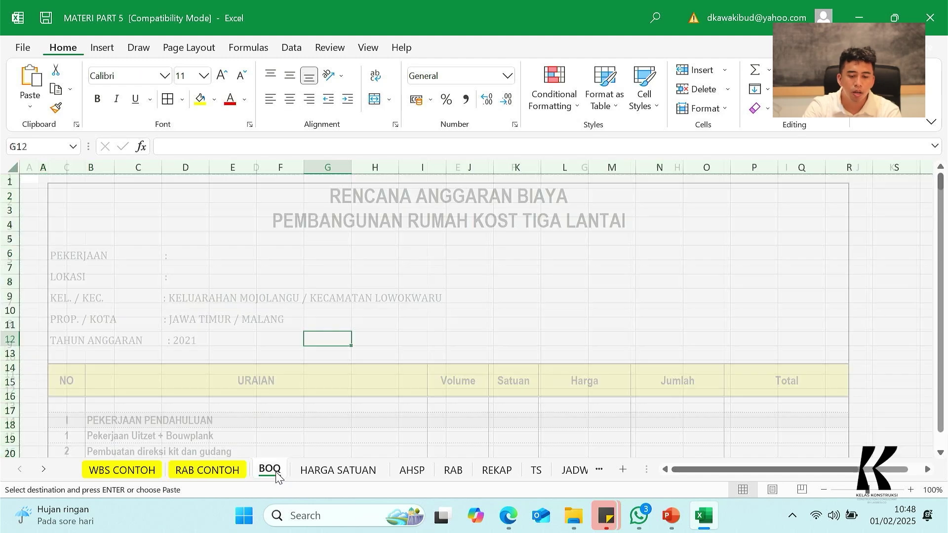
pyautogui.click(12, 168)
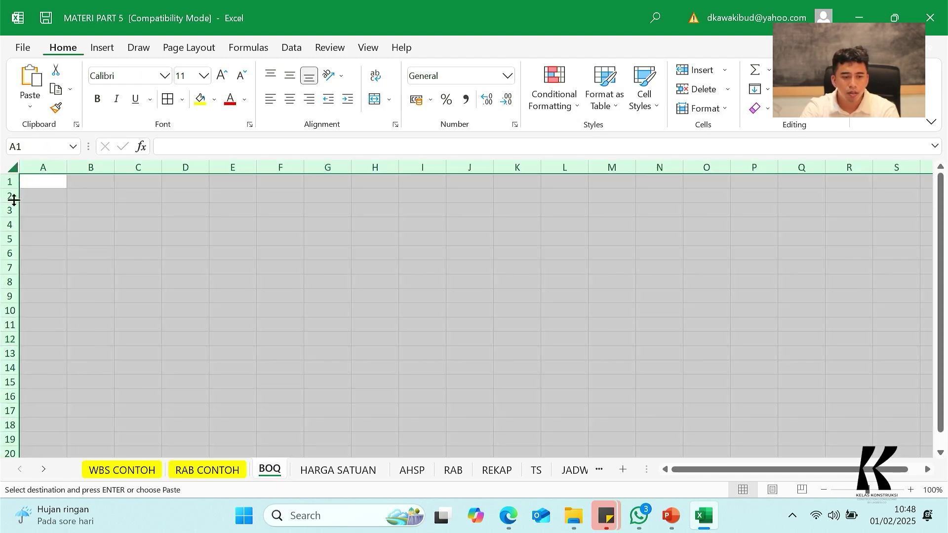
pyautogui.hotkey('ctrl', 'v')
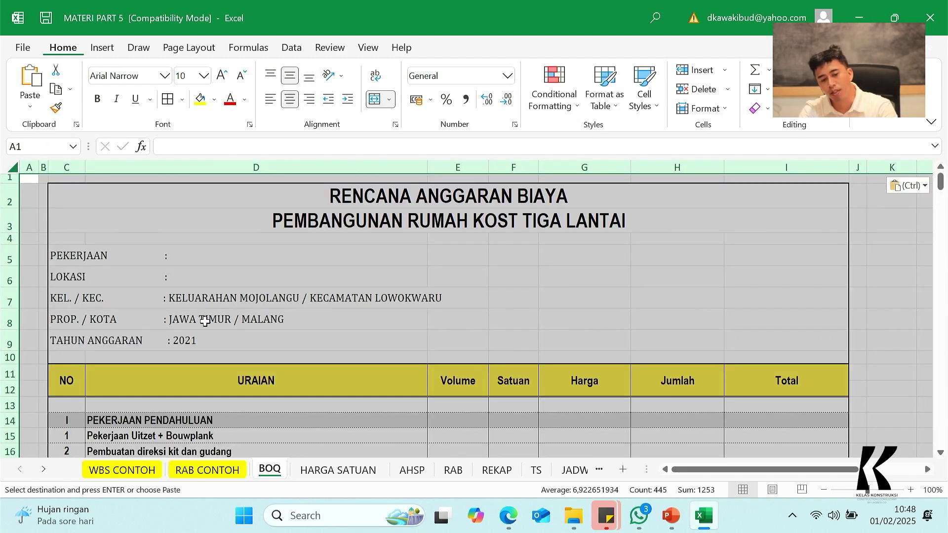
# Look over the pasted table on the BOQ sheet, from its header row through the first work sections.
pyautogui.scroll(-1, 408, 243)
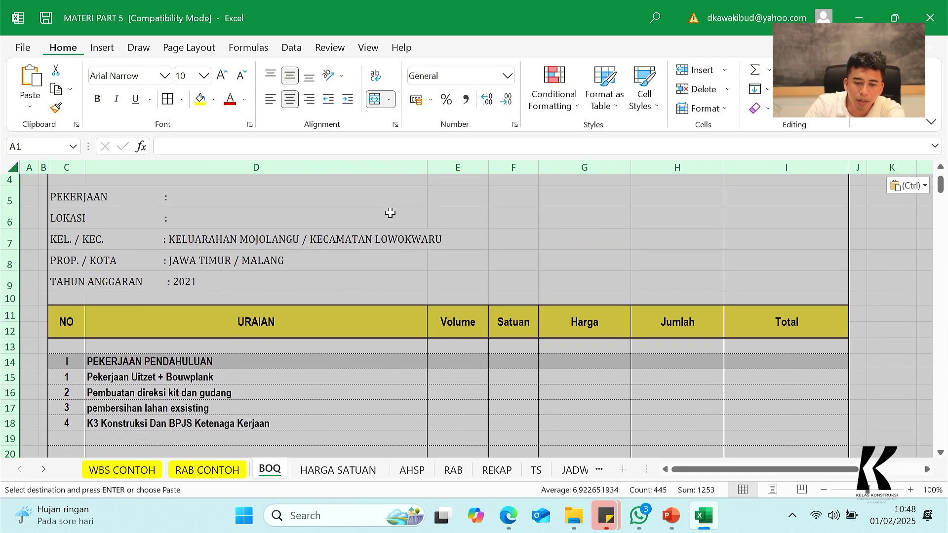
pyautogui.scroll(-3, 388, 211)
pyautogui.scroll(-2, 417, 256)
pyautogui.moveTo(417, 250); pyautogui.dragTo(439, 244)
pyautogui.scroll(6, 469, 274)
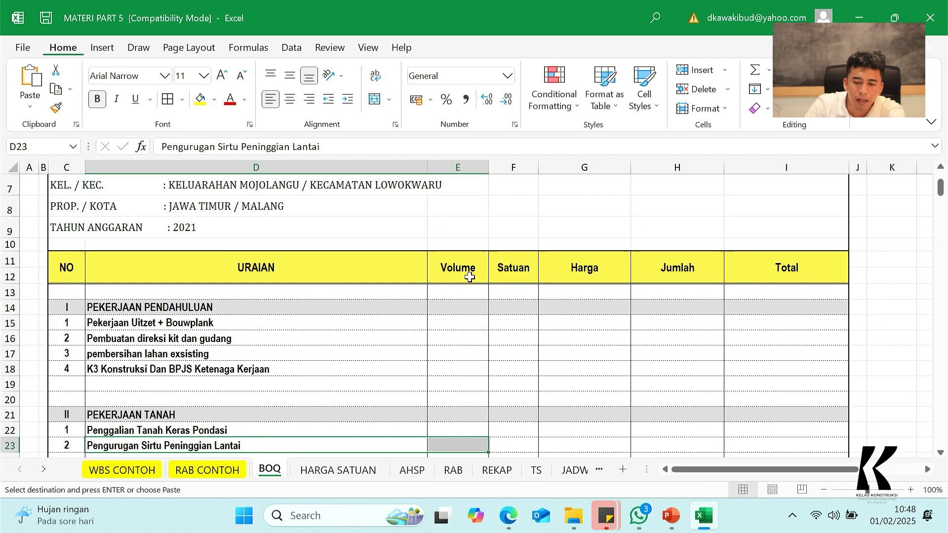
pyautogui.scroll(-2, 470, 280)
pyautogui.scroll(-1, 469, 281)
pyautogui.scroll(1, 469, 280)
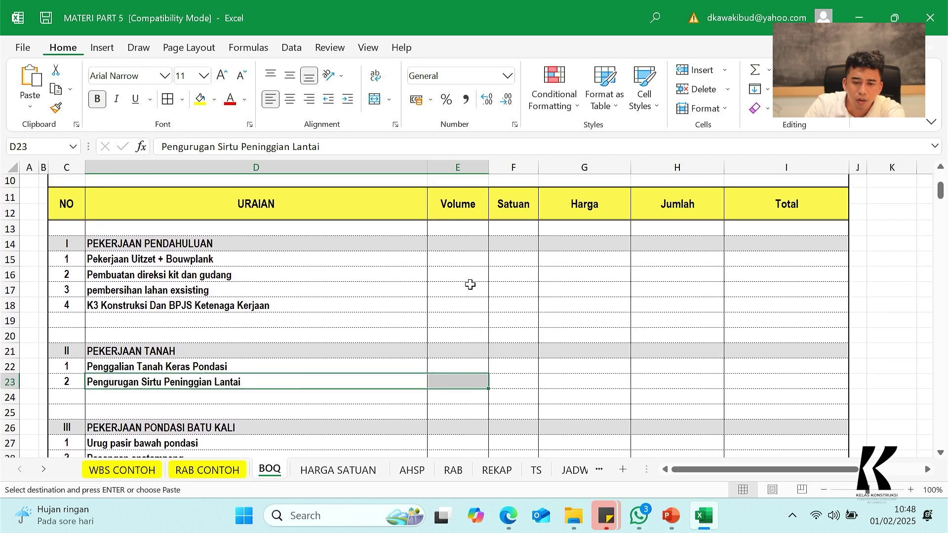
# Set the five header cells after URAIAN in the BOQ table to P, L, T, K and A.
pyautogui.click(476, 213)
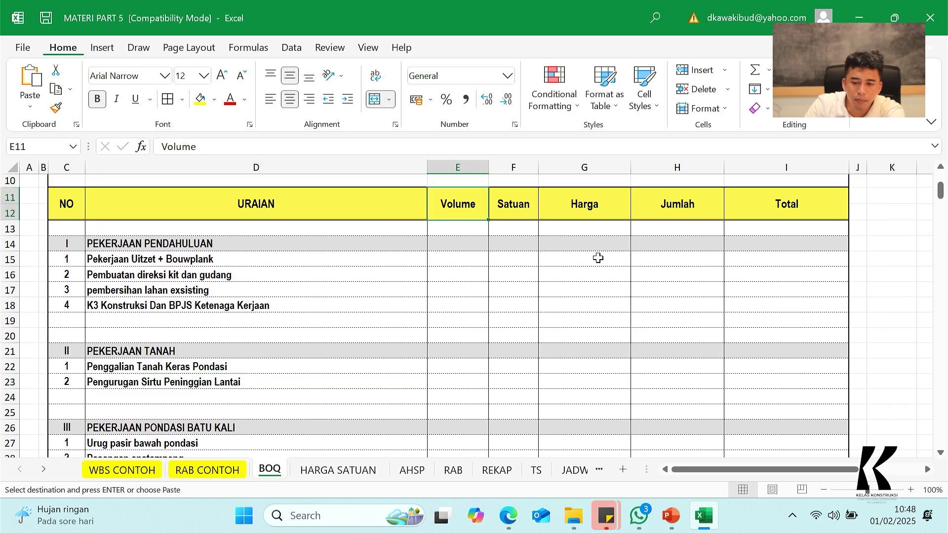
pyautogui.write('P')
pyautogui.press('Tab')
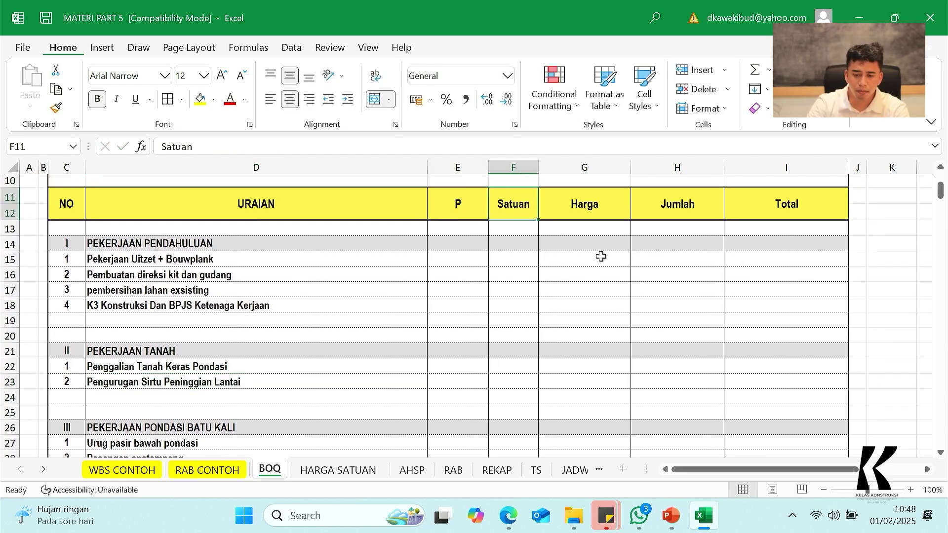
pyautogui.write('L')
pyautogui.press('Tab')
pyautogui.write('T')
pyautogui.press('Tab')
pyautogui.write('K')
pyautogui.press('Tab')
pyautogui.write('A')
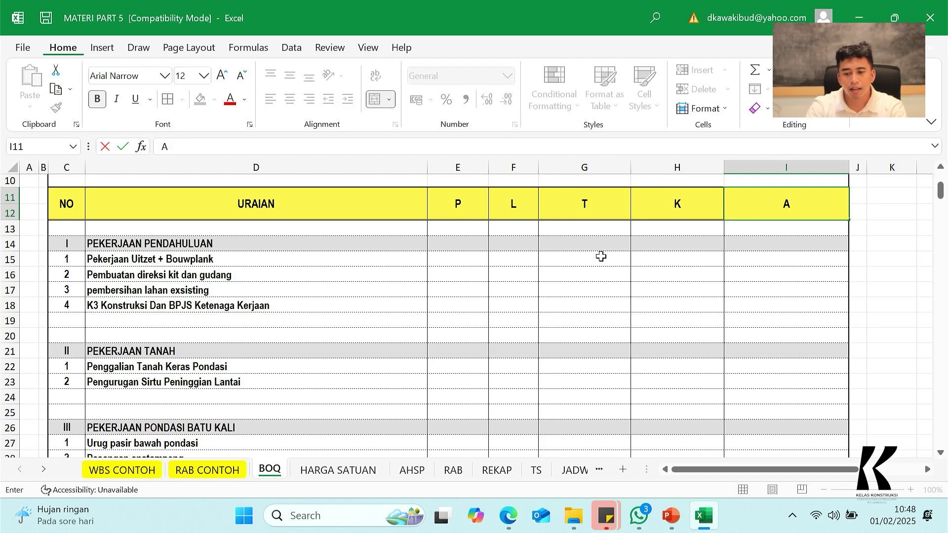
pyautogui.click(755, 246)
# Insert six columns between the L and T columns of the BOQ table and extend the L header cell across them.
pyautogui.moveTo(755, 168); pyautogui.dragTo(598, 155)
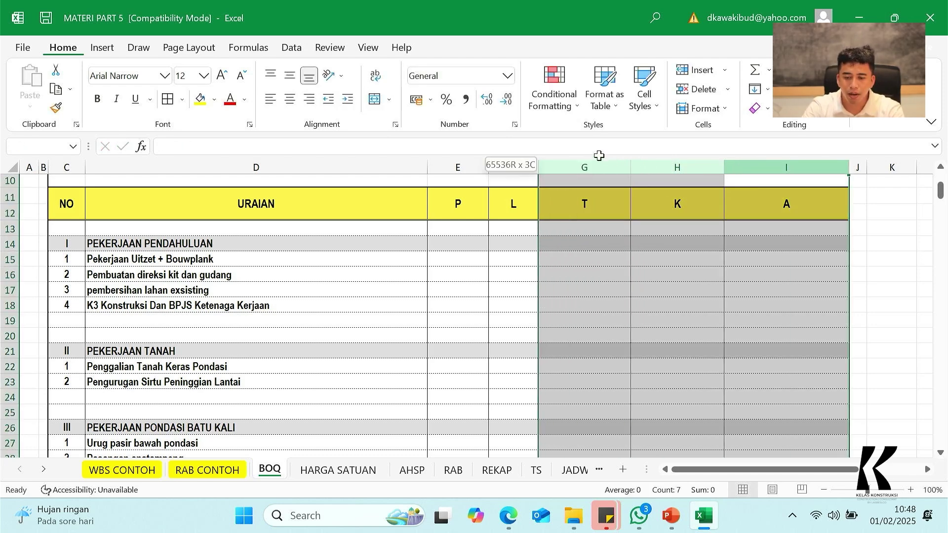
pyautogui.rightClick(585, 167)
pyautogui.click(608, 270)
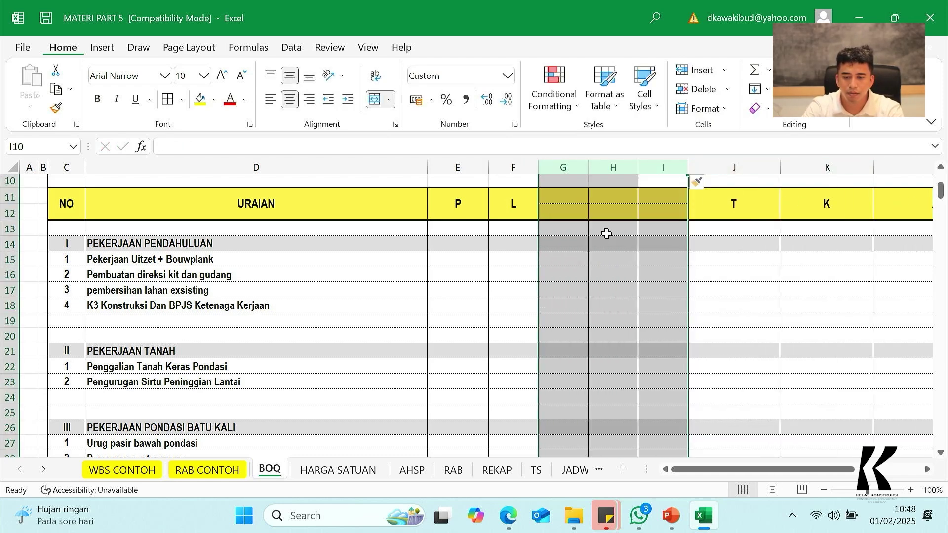
pyautogui.rightClick(662, 167)
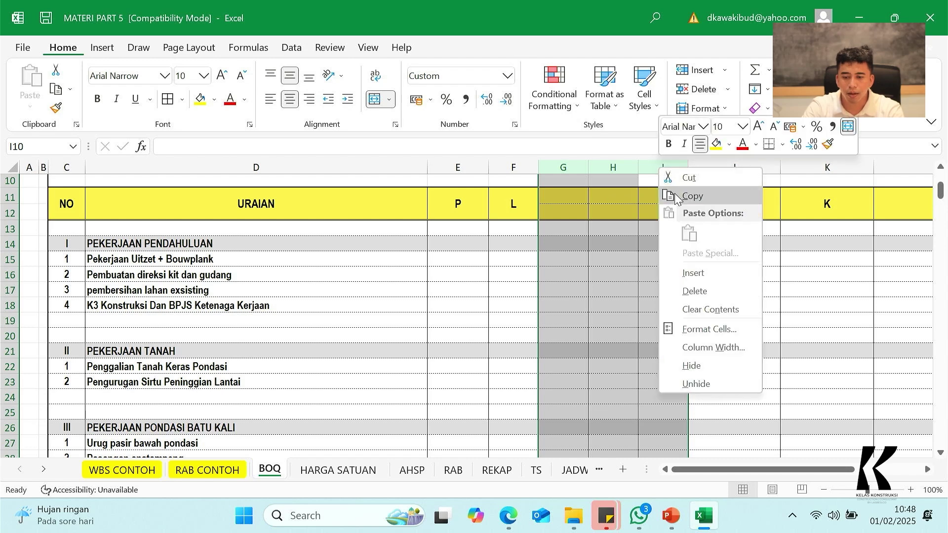
pyautogui.click(691, 271)
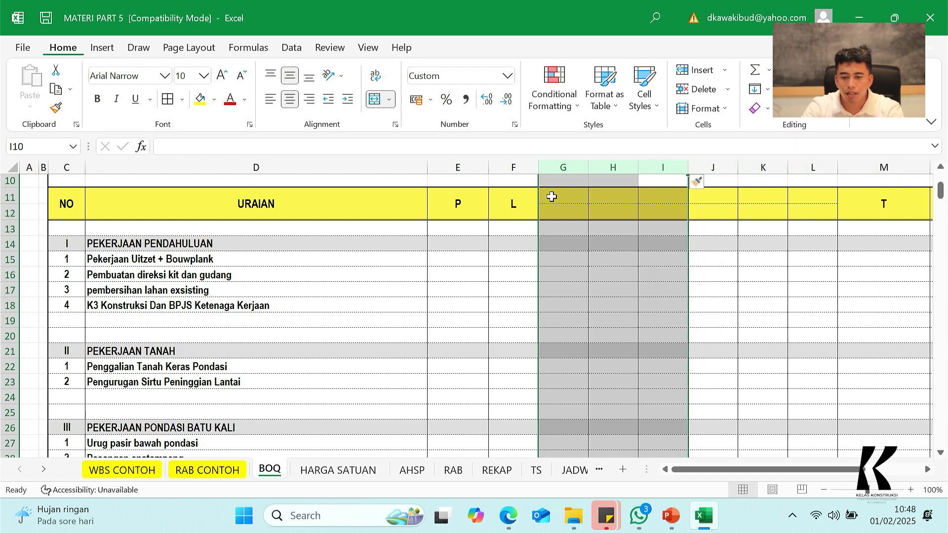
pyautogui.click(510, 203)
pyautogui.moveTo(541, 221); pyautogui.dragTo(839, 210)
# Set the five BOQ header cells after L, from G11 to K11, to T, K, A, N and BJ.
pyautogui.press('Right')
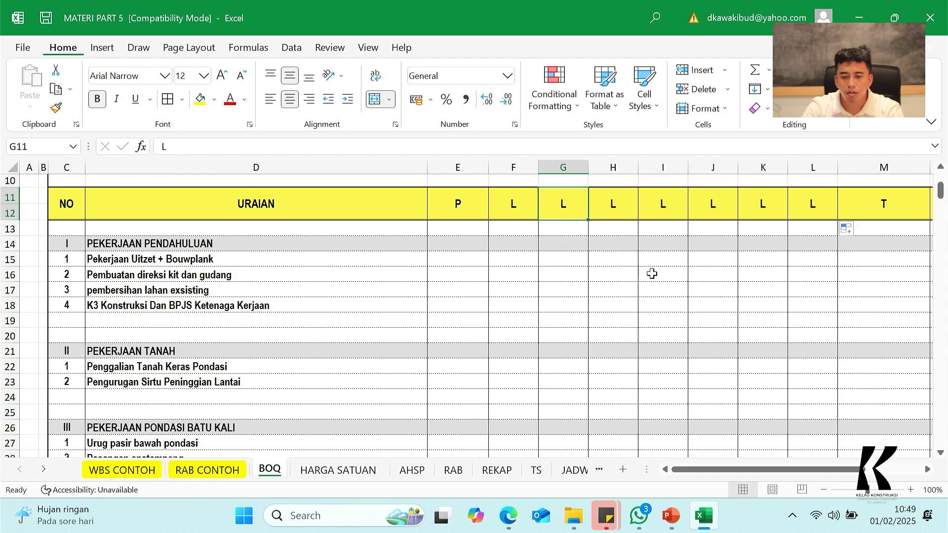
pyautogui.write('K')
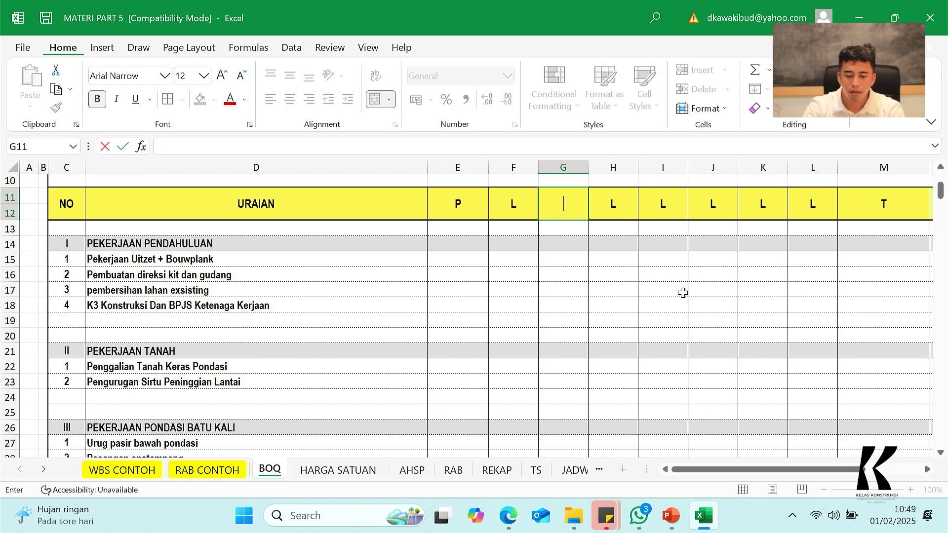
pyautogui.press('Right')
pyautogui.write('K')
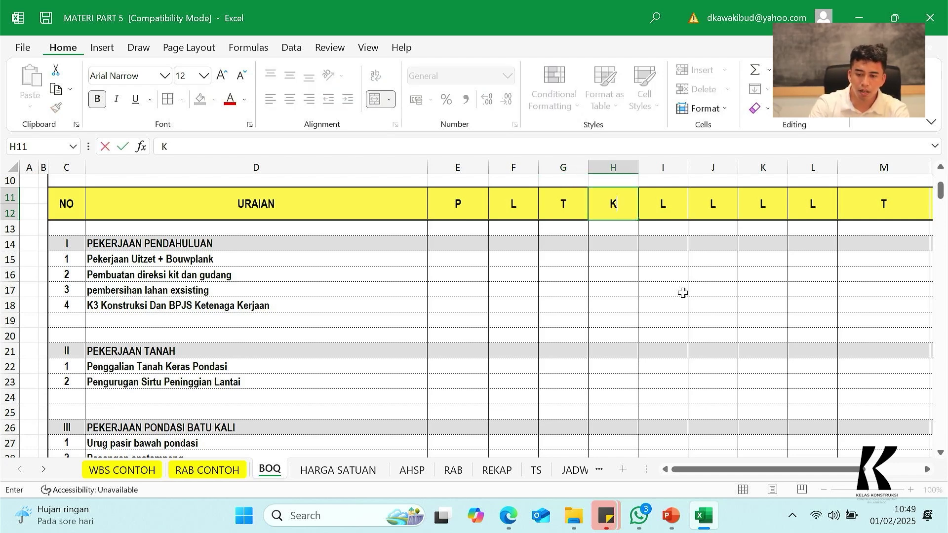
pyautogui.press('Right')
pyautogui.write('A')
pyautogui.press('Right')
pyautogui.write('N')
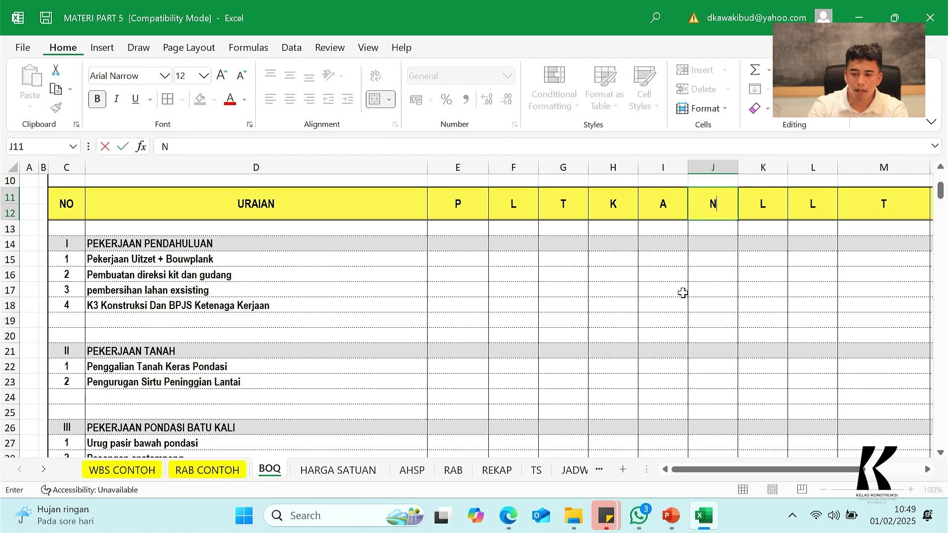
pyautogui.press('Right')
pyautogui.write('B')
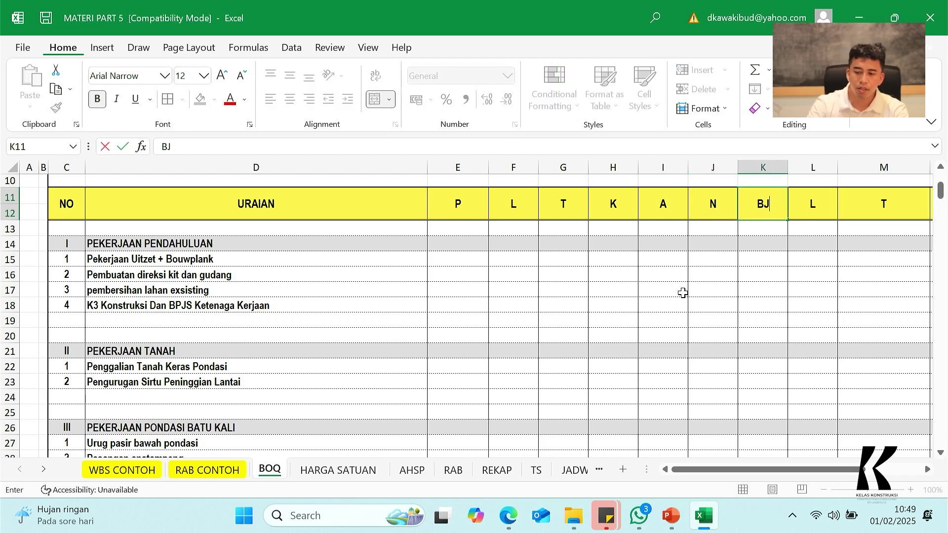
# Set the BOQ header cells L11, M11 and N11 to TOT, VOL and SAT.
pyautogui.press('Right')
pyautogui.write('T')
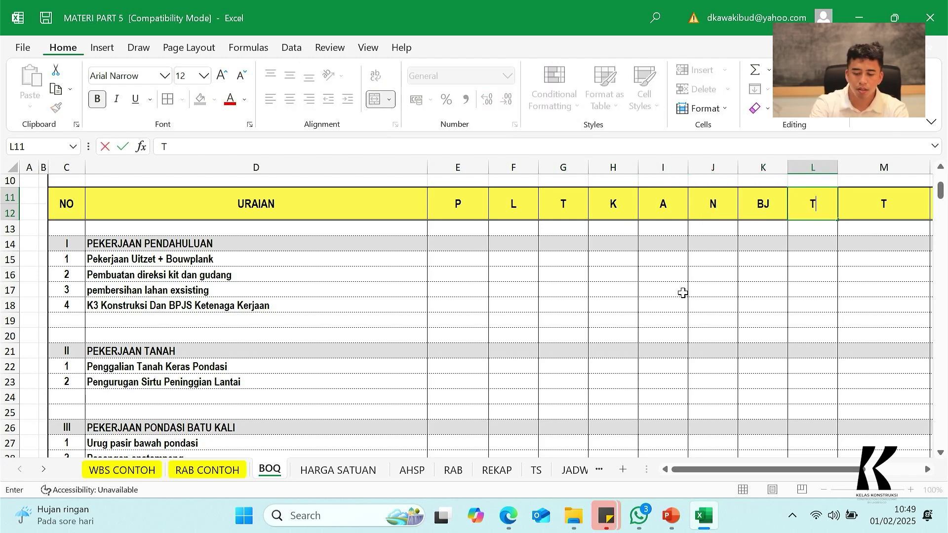
pyautogui.write('OT')
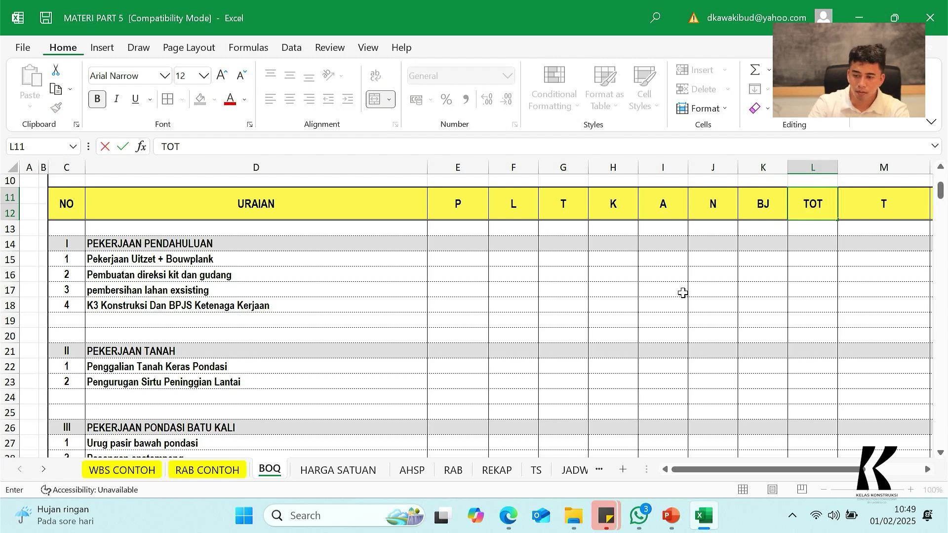
pyautogui.press('Right')
pyautogui.write('VOL')
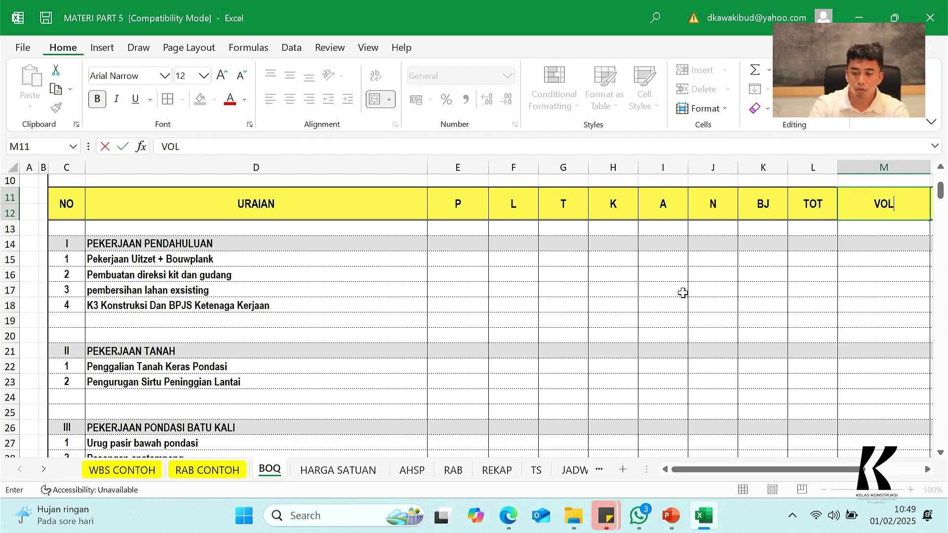
pyautogui.press('Right')
pyautogui.press('Left')
pyautogui.press('Right')
pyautogui.write('SAT')
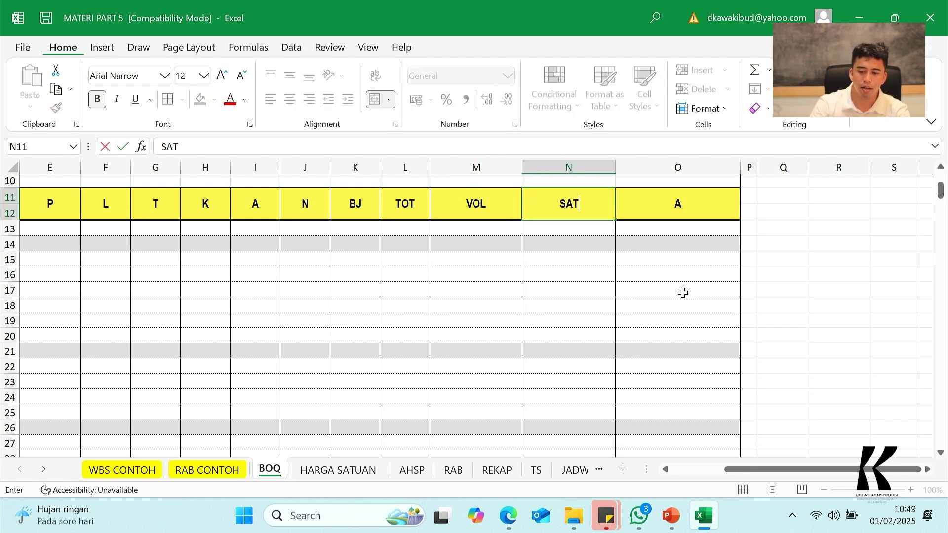
pyautogui.press('Return')
# Delete the leftover column O after SAT in the BOQ table.
pyautogui.rightClick(673, 167)
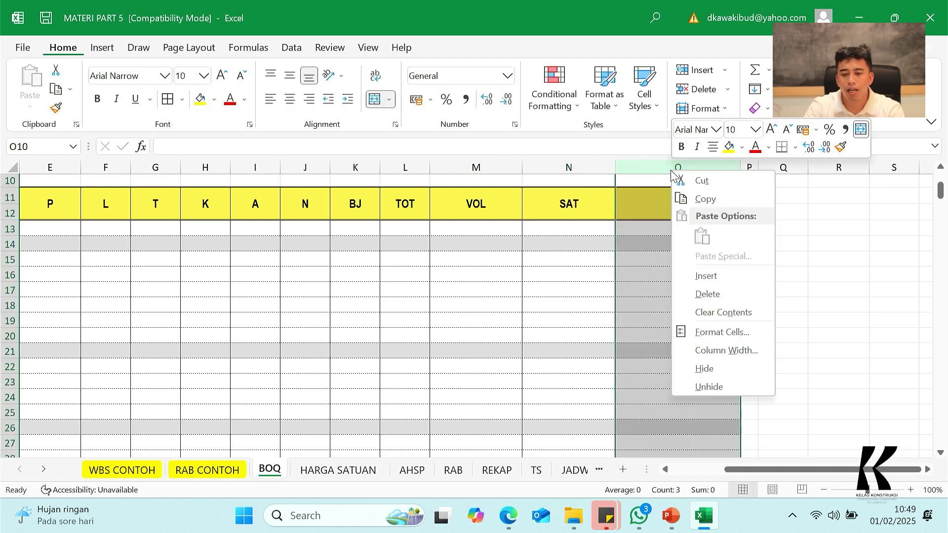
pyautogui.click(730, 295)
pyautogui.click(563, 270)
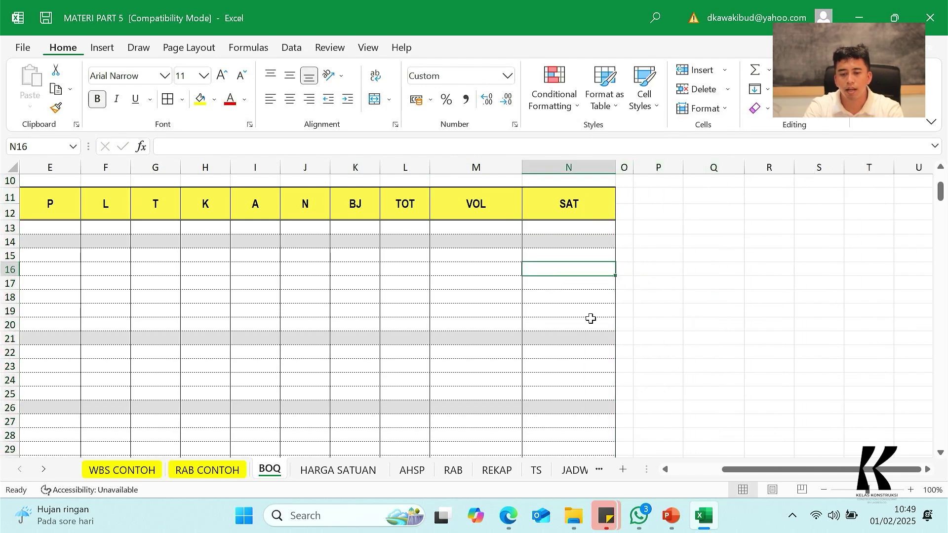
# Narrow the URAIAN column to fit its text and give columns P through SAT one uniform narrow width.
pyautogui.moveTo(782, 470); pyautogui.dragTo(719, 476)
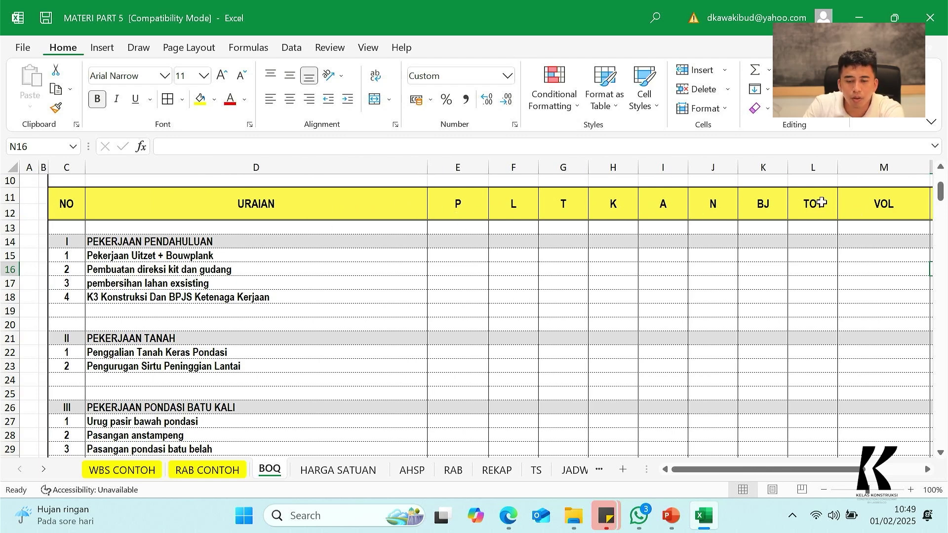
pyautogui.moveTo(427, 167); pyautogui.dragTo(280, 173)
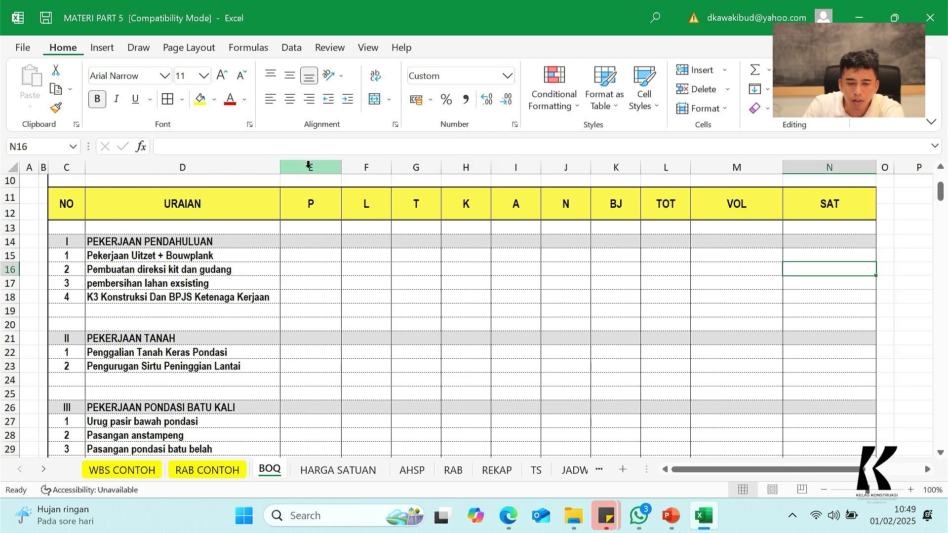
pyautogui.moveTo(309, 164); pyautogui.dragTo(854, 169)
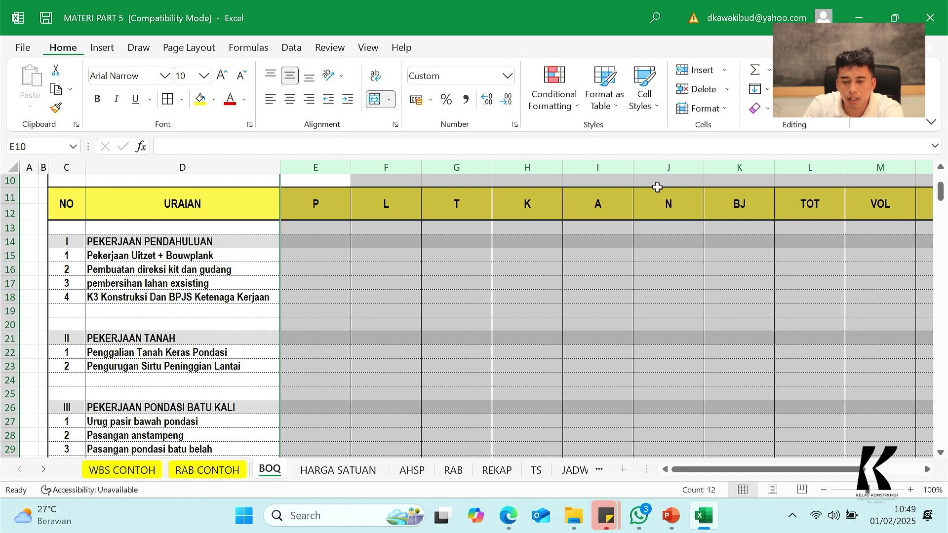
pyautogui.moveTo(633, 166); pyautogui.dragTo(602, 165)
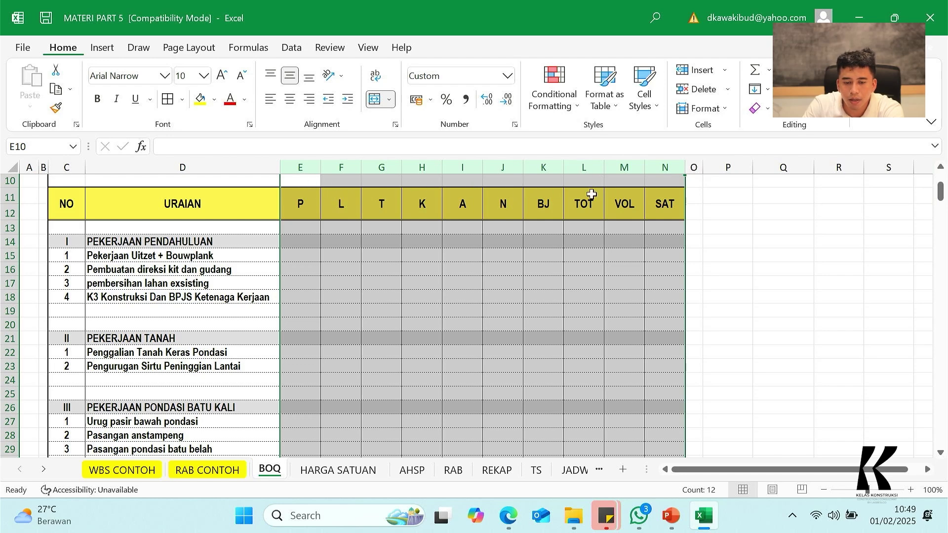
pyautogui.click(827, 271)
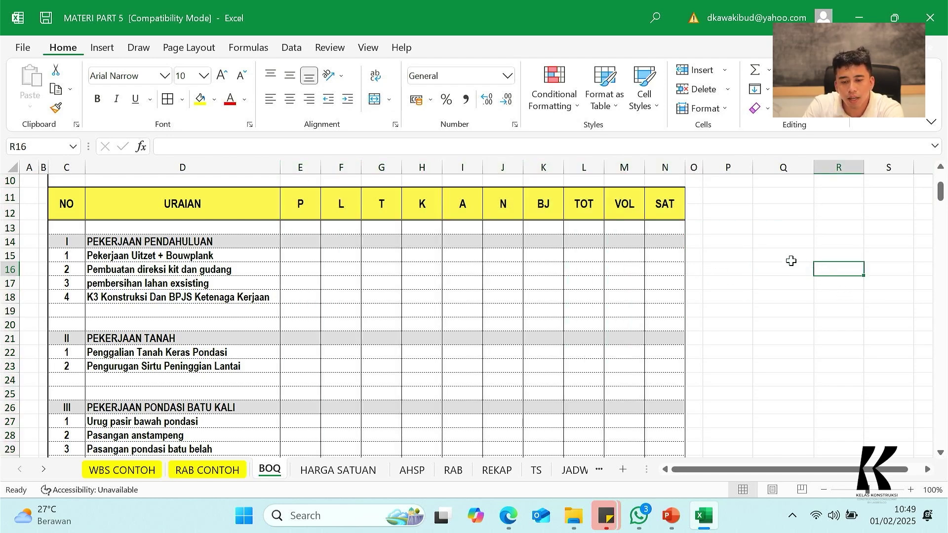
pyautogui.moveTo(602, 170); pyautogui.dragTo(303, 166)
pyautogui.moveTo(564, 168); pyautogui.dragTo(571, 167)
pyautogui.click(659, 255)
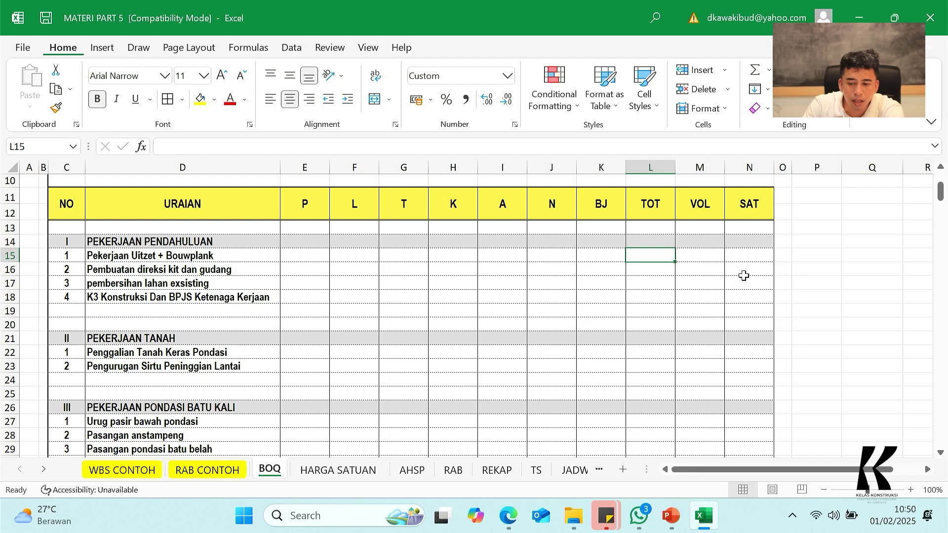
# On the RAB CONTOH sheet, set the Satuan of Pekerjaan Uitzet + Bouwplank to M.
pyautogui.click(753, 262)
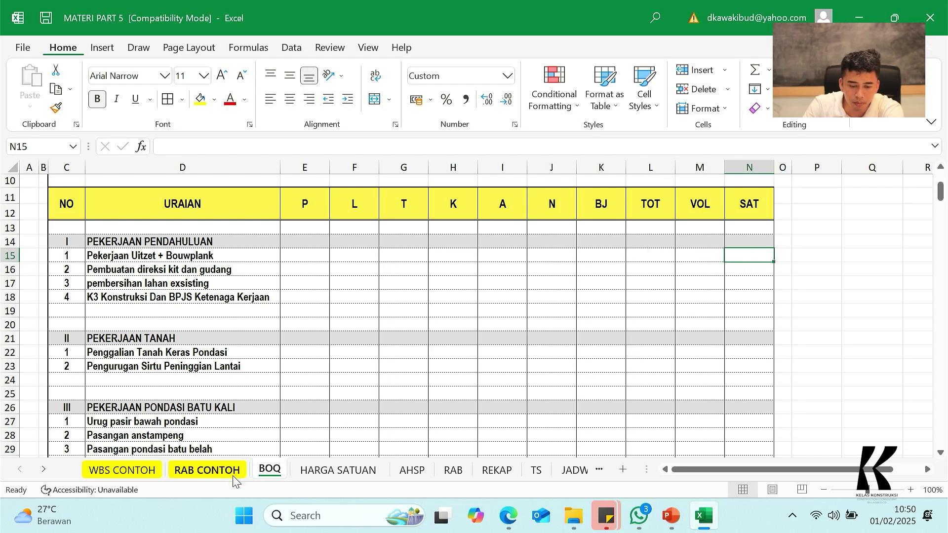
pyautogui.click(714, 259)
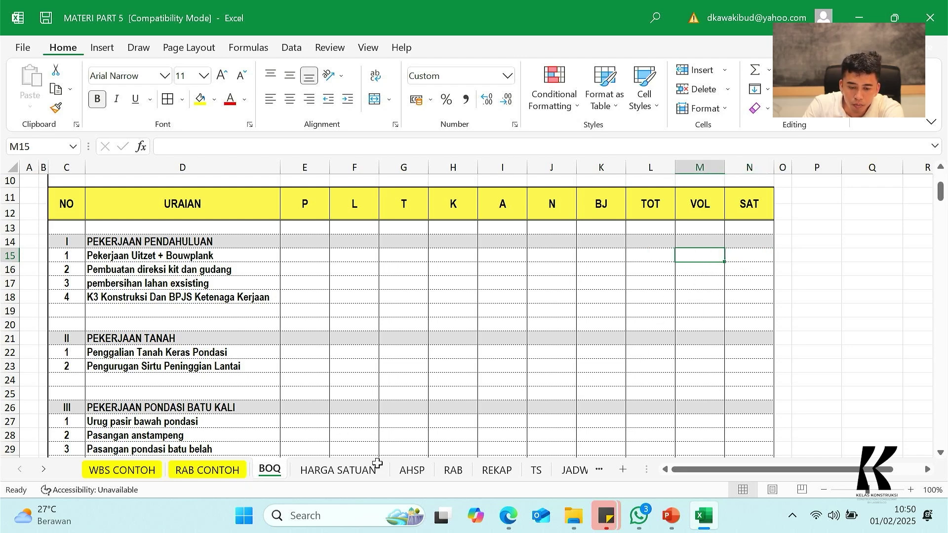
pyautogui.click(206, 469)
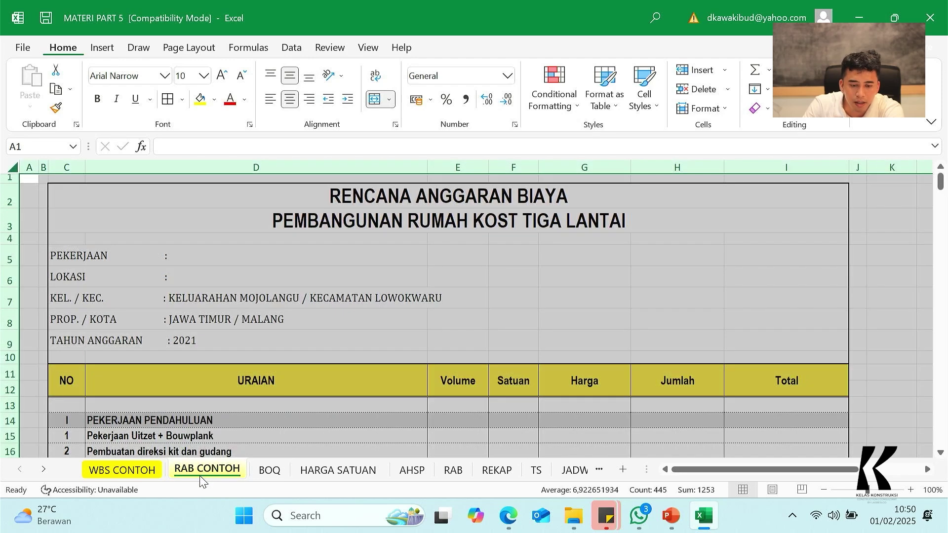
pyautogui.hotkey('ctrl', 'a')
pyautogui.scroll(-4, 457, 351)
pyautogui.scroll(1, 456, 351)
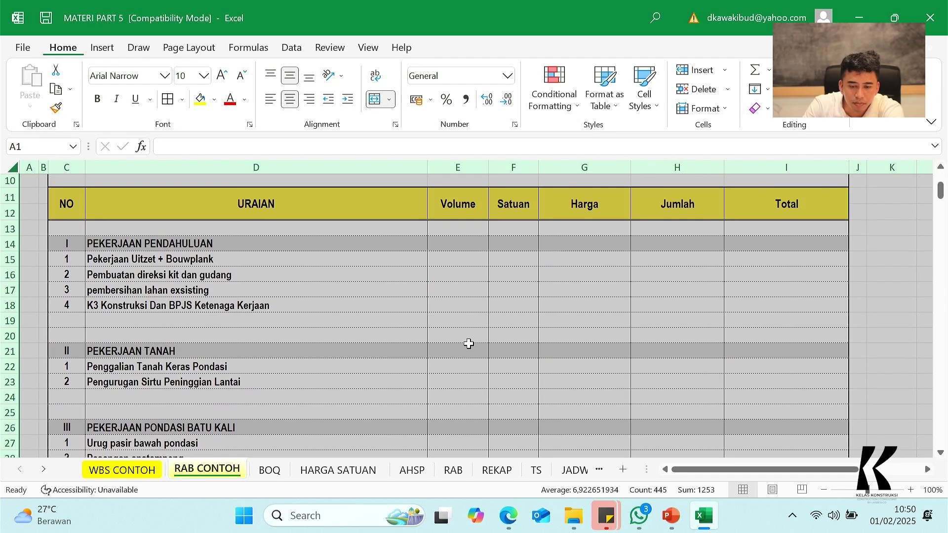
pyautogui.click(514, 274)
pyautogui.click(516, 258)
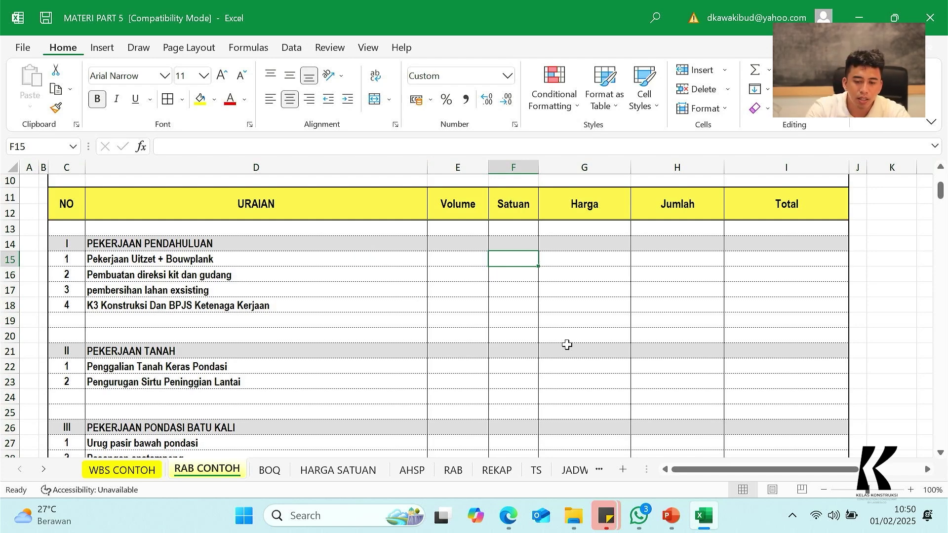
pyautogui.write('M')
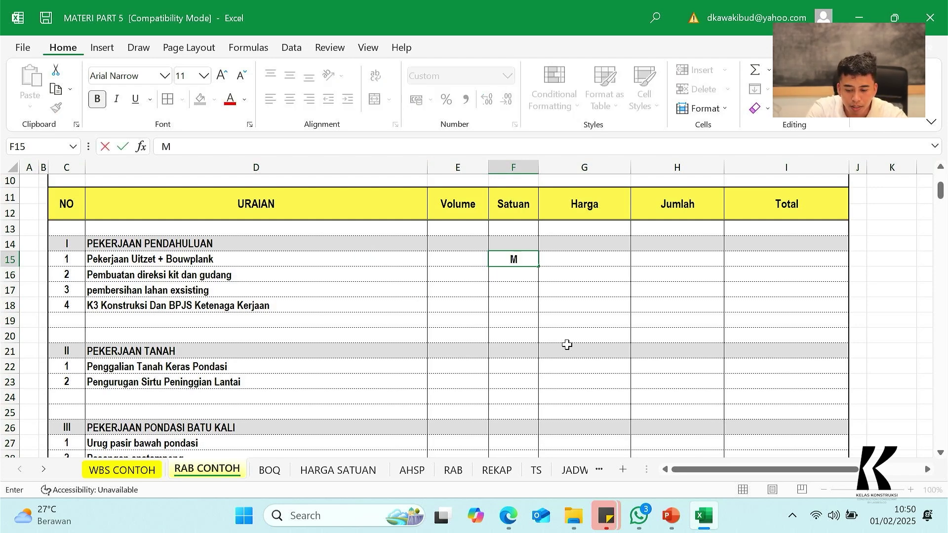
pyautogui.press('Return')
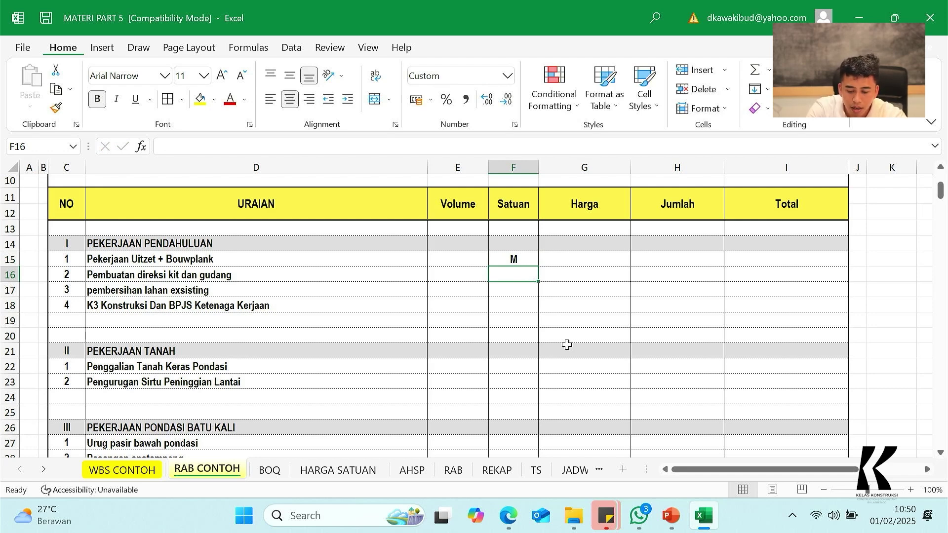
# Set the Satuan of the remaining three PEKERJAAN PENDAHULUAN items to LS, M2 and LS.
pyautogui.write('LS')
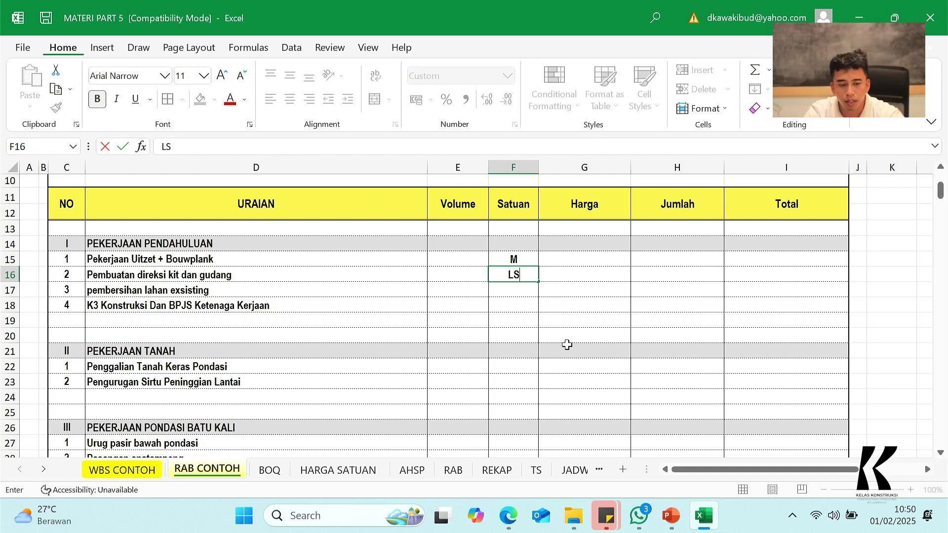
pyautogui.press('Return')
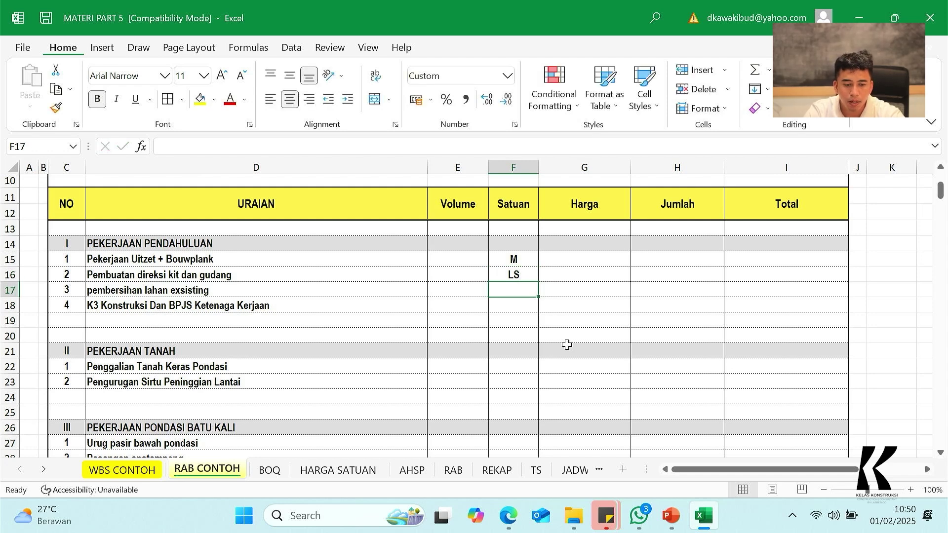
pyautogui.write('M2')
pyautogui.press('Return')
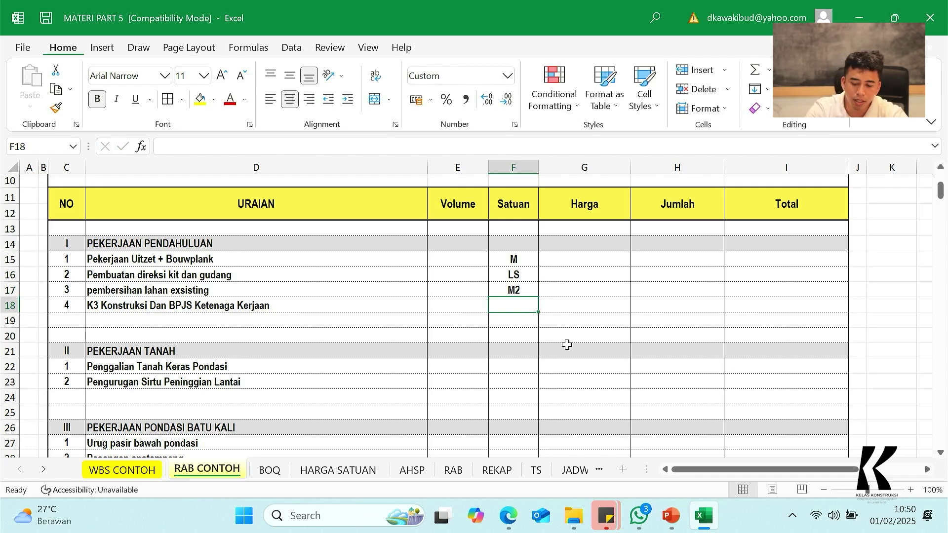
pyautogui.write('L')
pyautogui.press('Return')
# Set the Satuan of both PEKERJAAN TANAH items, the foundation excavation and the floor fill, to M3.
pyautogui.press('Down')
pyautogui.press('Down')
pyautogui.press('Down')
pyautogui.press('Down')
pyautogui.press('Up')
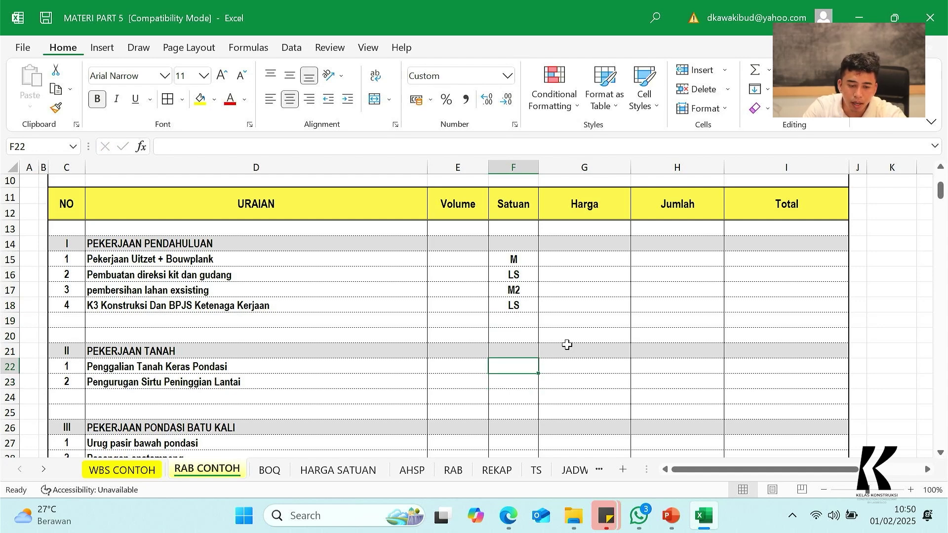
pyautogui.write('M3')
pyautogui.press('Return')
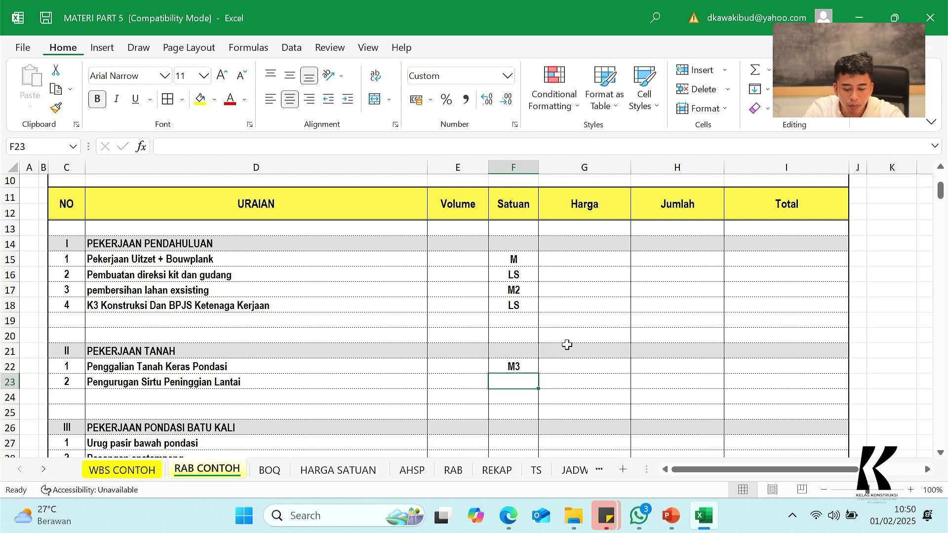
pyautogui.write('M3')
pyautogui.press('Return')
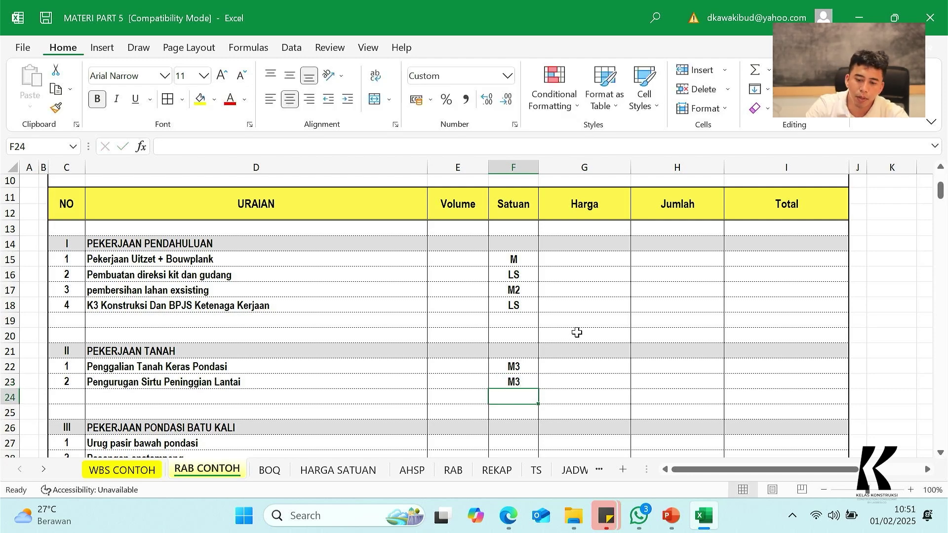
pyautogui.scroll(-8, 516, 296)
pyautogui.scroll(8, 512, 332)
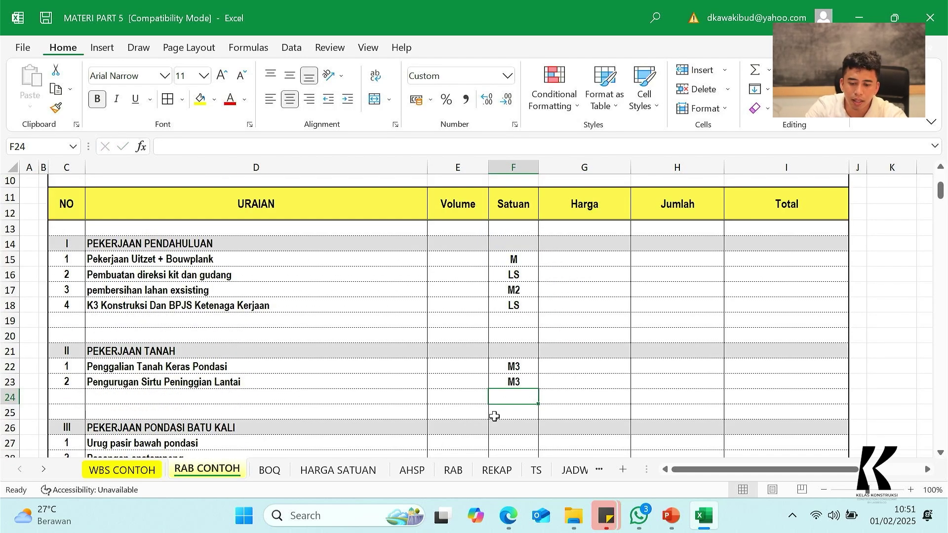
# Copy the Satuan entries F15:F273 from the RAB sheet and paste them into RAB CONTOH's Satuan column starting at F15.
pyautogui.click(451, 474)
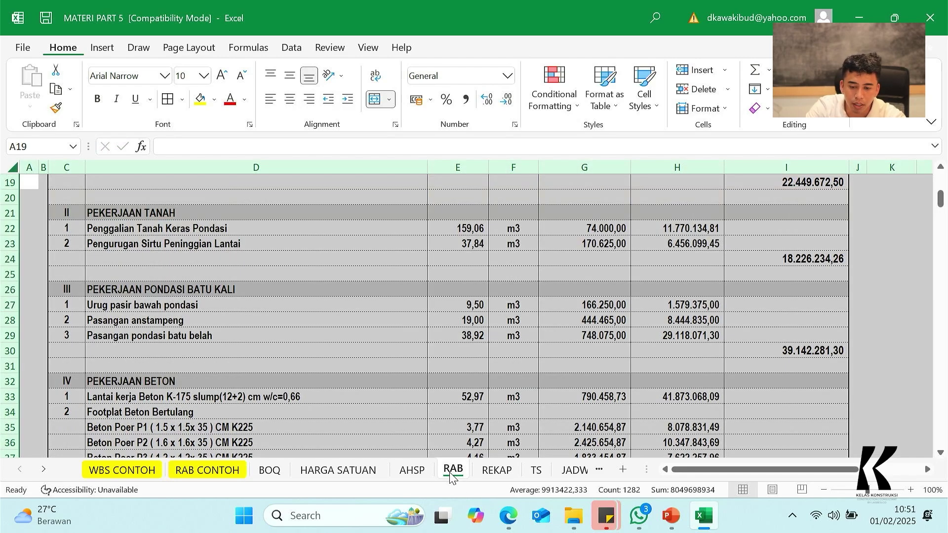
pyautogui.scroll(6, 545, 330)
pyautogui.scroll(-4, 546, 332)
pyautogui.moveTo(517, 212); pyautogui.dragTo(515, 322)
pyautogui.hotkey('ctrl', 'c')
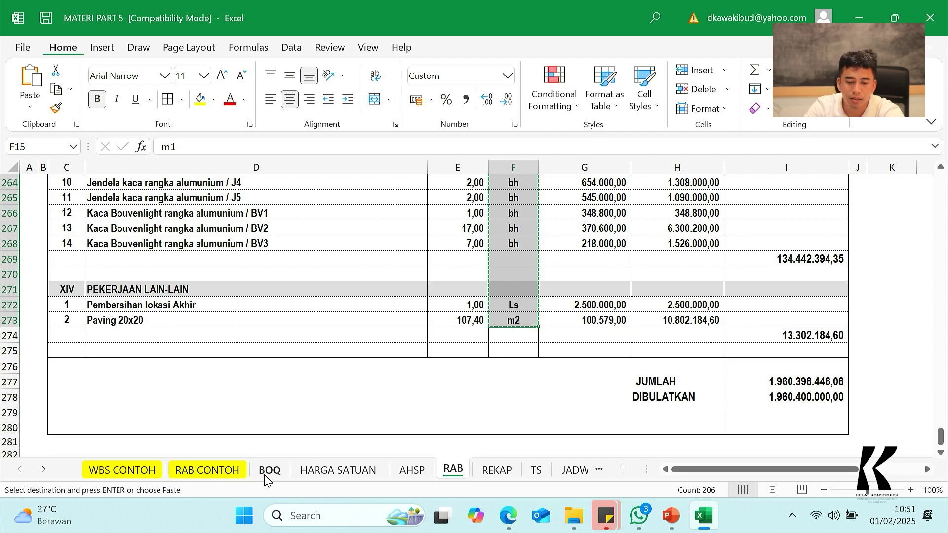
pyautogui.click(228, 470)
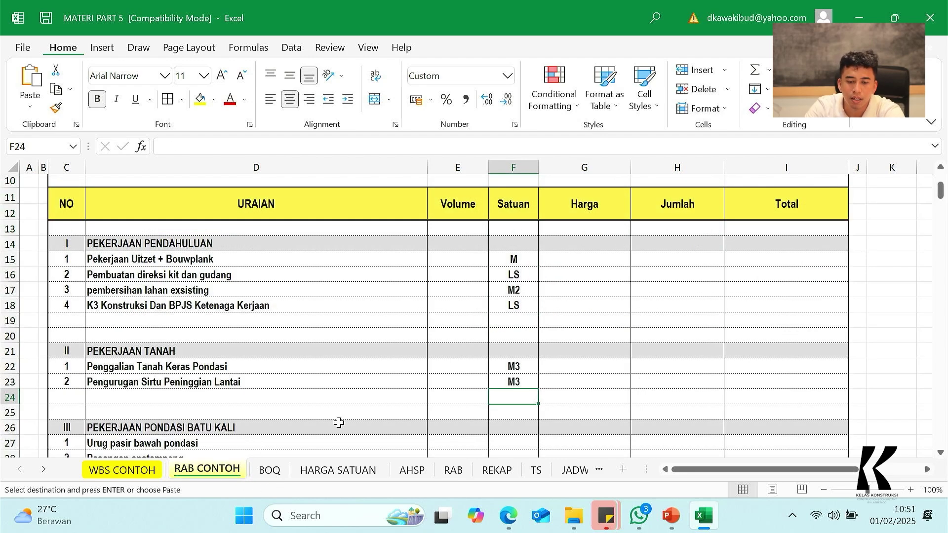
pyautogui.rightClick(510, 262)
pyautogui.click(567, 195)
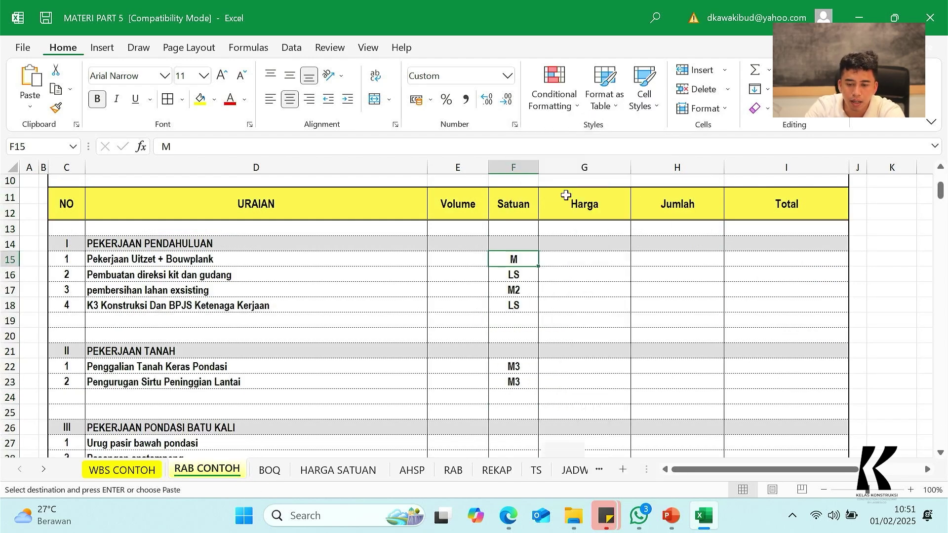
pyautogui.click(572, 325)
pyautogui.click(509, 258)
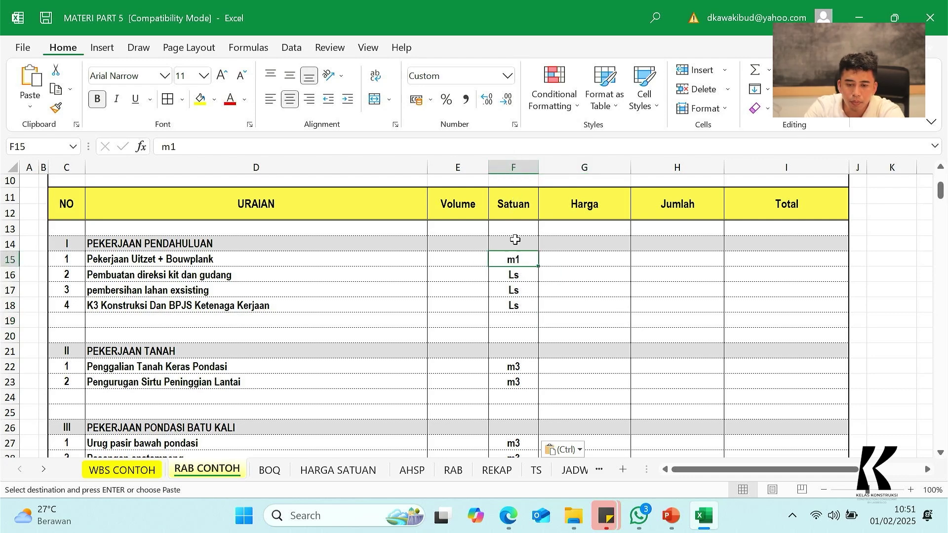
# Copy RAB CONTOH's Satuan entries F15:F273 and paste them into the BOQ sheet's SAT column starting at N15.
pyautogui.moveTo(514, 259); pyautogui.dragTo(531, 317)
pyautogui.hotkey('ctrl', 'c')
pyautogui.click(269, 470)
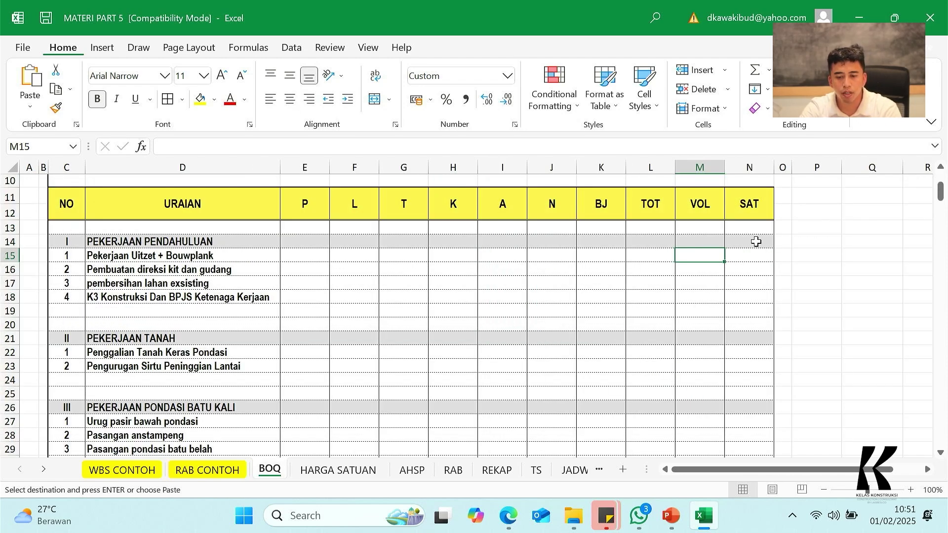
pyautogui.click(746, 253)
pyautogui.hotkey('ctrl', 'v')
pyautogui.click(596, 308)
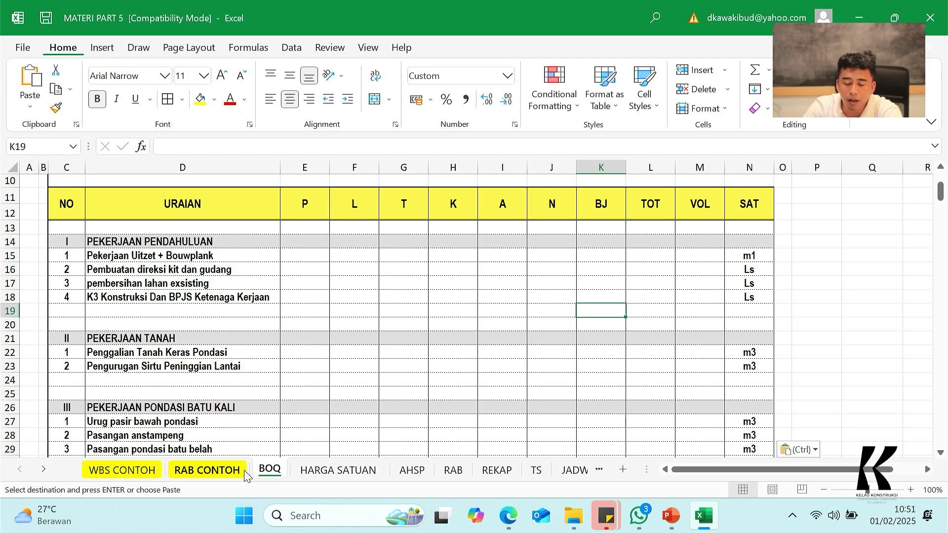
# On RAB CONTOH, link the Volume of Pekerjaan Uitzet + Bouwplank in E15 to the BOQ sheet's VOL cell with =BOQ!M15.
pyautogui.click(225, 470)
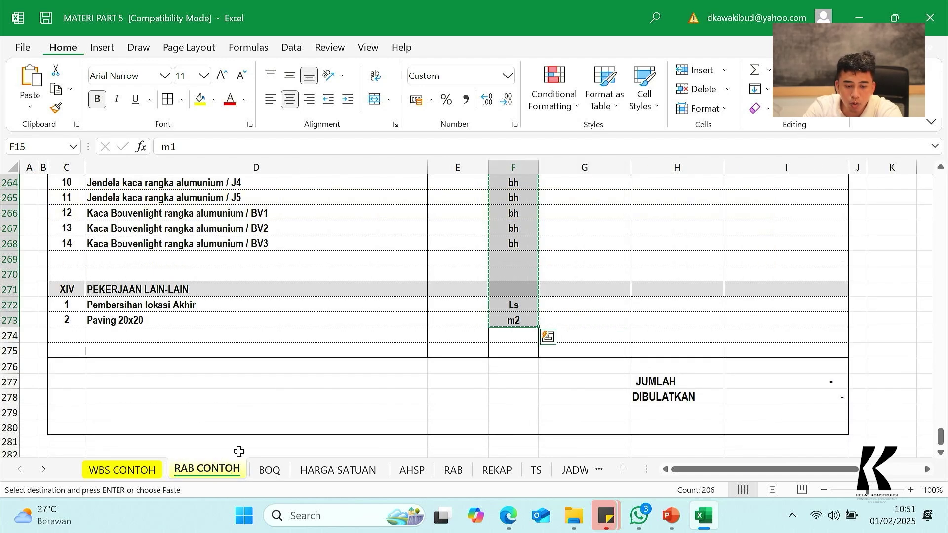
pyautogui.click(455, 304)
pyautogui.scroll(9, 473, 330)
pyautogui.scroll(20, 473, 330)
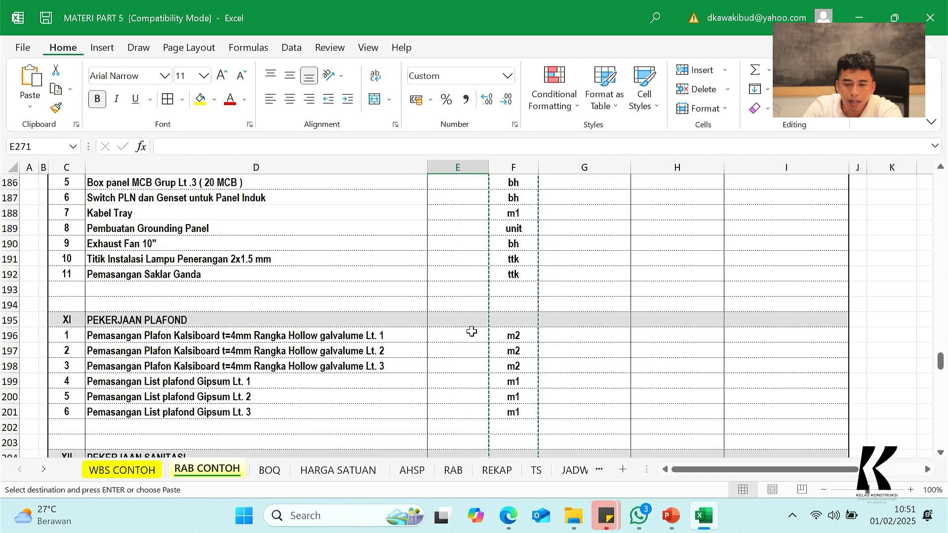
pyautogui.scroll(20, 462, 343)
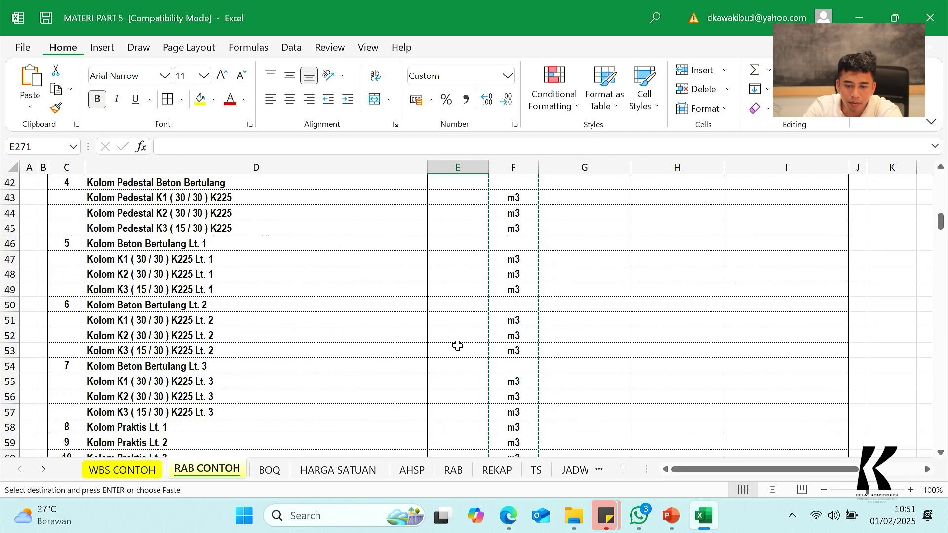
pyautogui.scroll(-2, 457, 344)
pyautogui.click(453, 323)
pyautogui.press('Escape')
pyautogui.write('=')
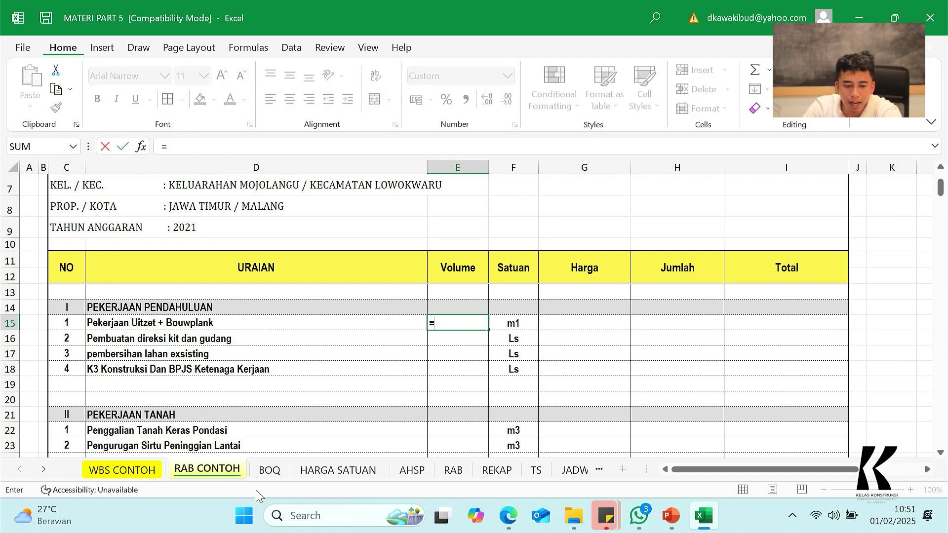
pyautogui.click(270, 470)
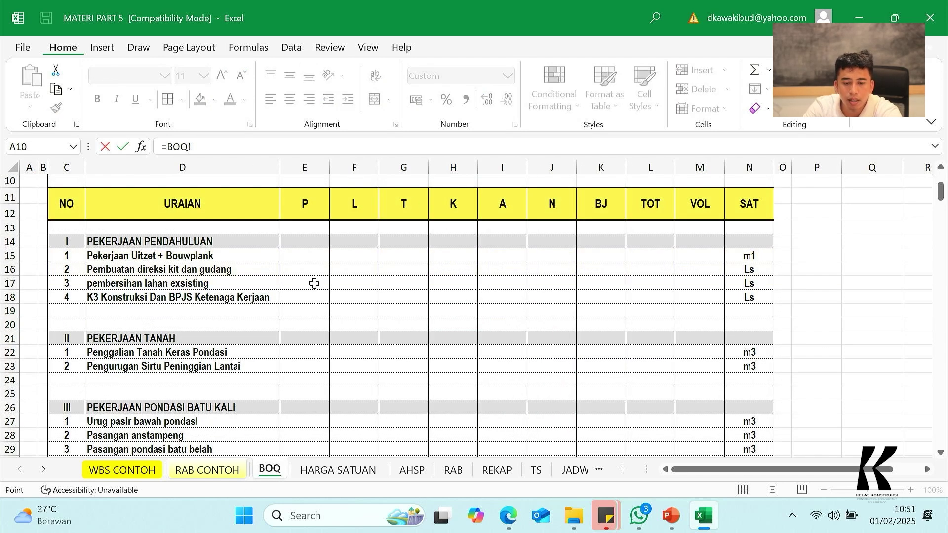
pyautogui.click(692, 256)
pyautogui.press('Return')
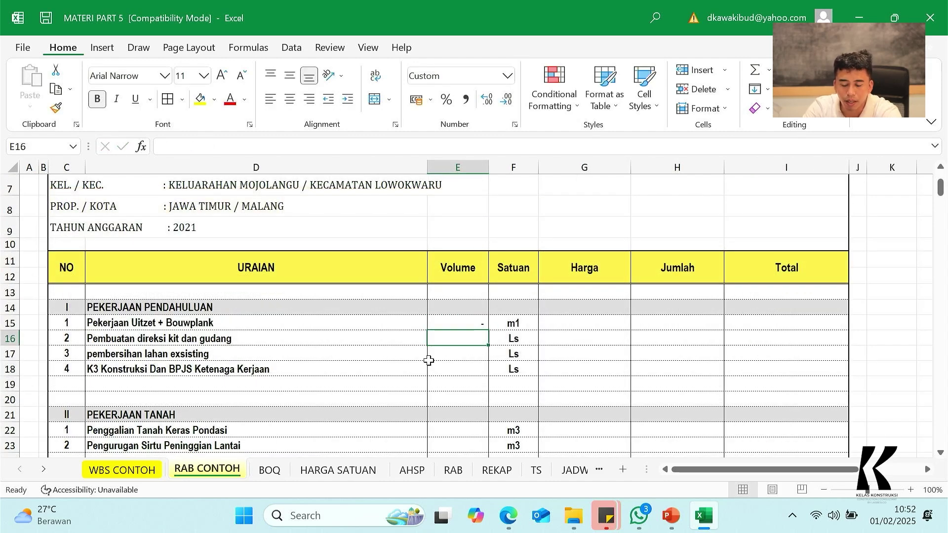
# Fill the E15 volume link down RAB CONTOH's Volume column to Paving 20x20 in row 273.
pyautogui.click(469, 322)
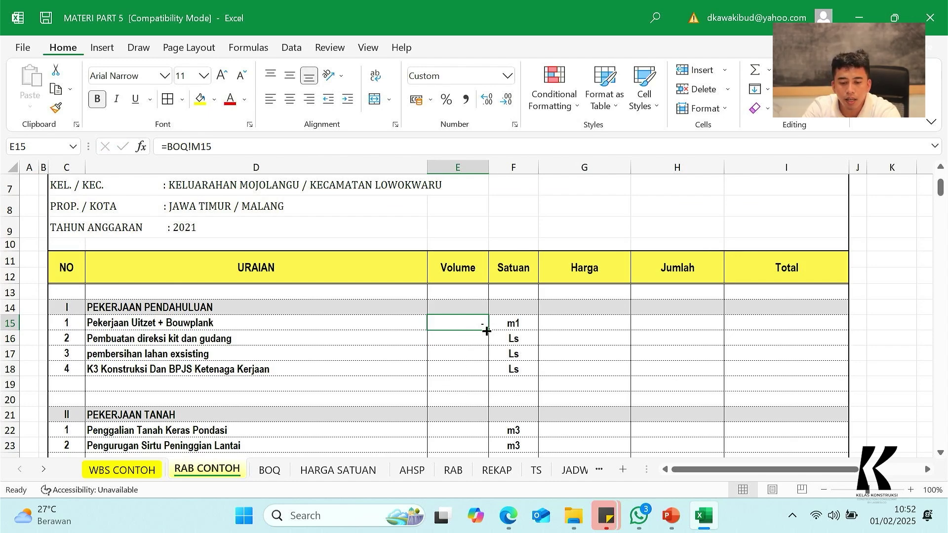
pyautogui.moveTo(477, 336); pyautogui.dragTo(468, 369)
pyautogui.click(462, 324)
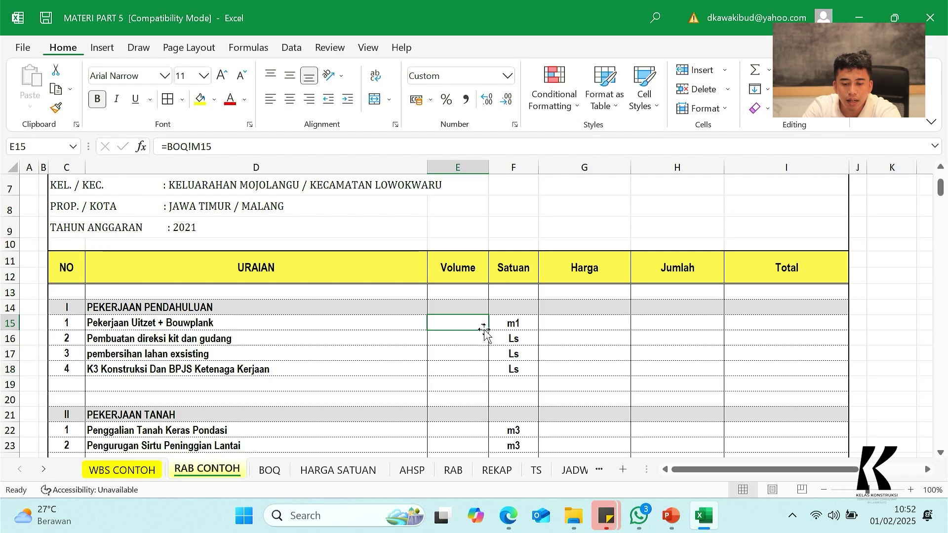
pyautogui.moveTo(491, 329); pyautogui.dragTo(461, 358)
pyautogui.click(465, 318)
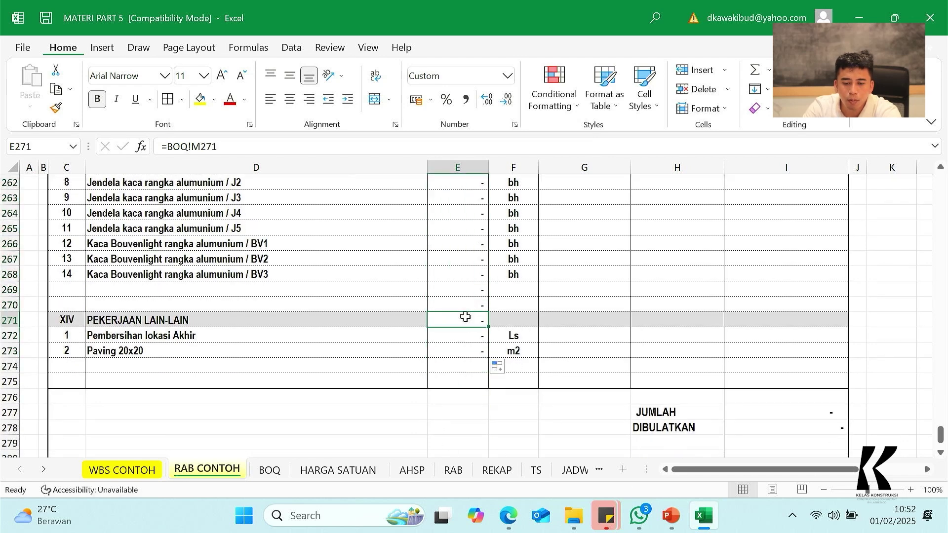
# Clear the Volume links from the blank rows and section headings of PEKERJAAN LAIN-LAIN and PEKERJAAN KUSEN, PINTU DAN JENDELA.
pyautogui.moveTo(472, 292); pyautogui.dragTo(475, 334)
pyautogui.press('Delete')
pyautogui.scroll(6, 522, 309)
pyautogui.press('Delete')
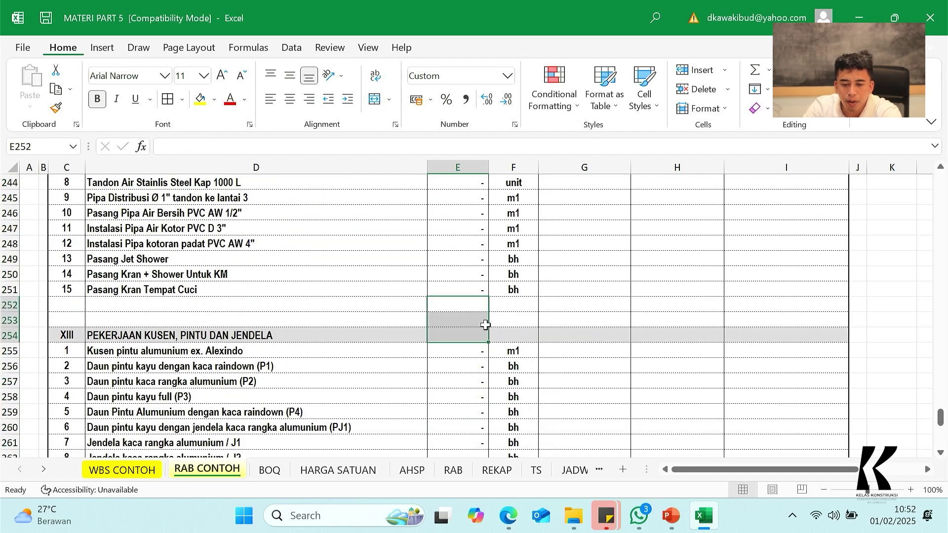
# Clear the Volume links of the Lantai 3 and Lantai 2 subheadings in E236 and E225.
pyautogui.scroll(4, 484, 324)
pyautogui.click(473, 245)
pyautogui.press('Delete')
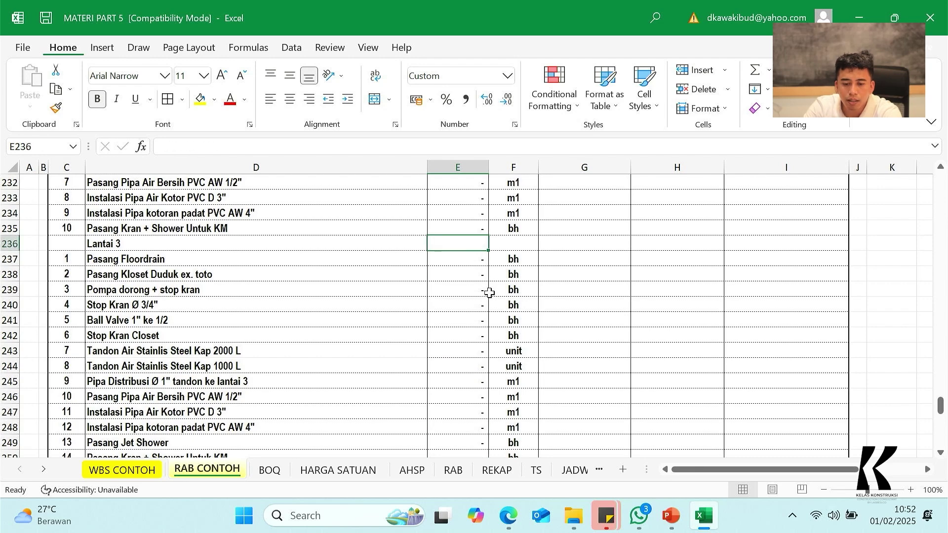
pyautogui.scroll(3, 482, 276)
pyautogui.click(462, 215)
pyautogui.press('Delete')
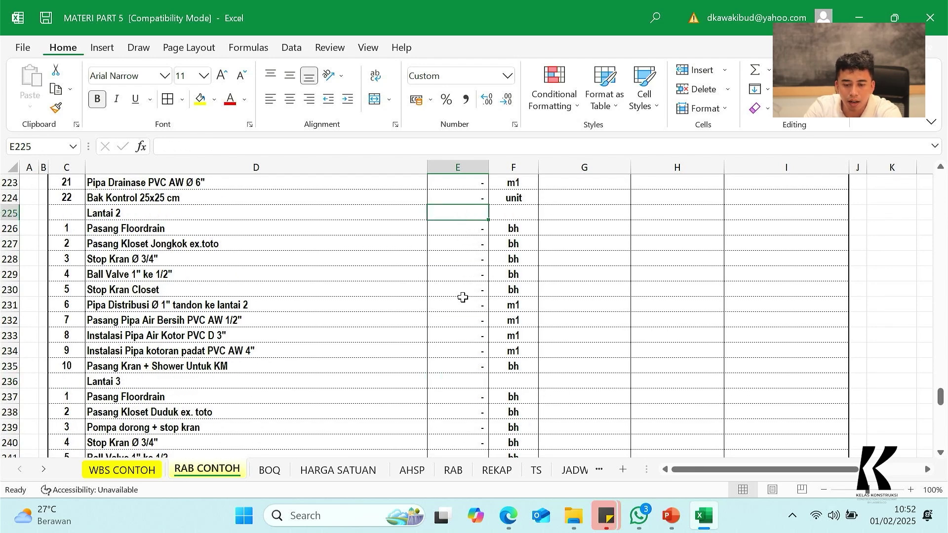
# Clear the Volume links from the rows without items starting at E202 and from E193:E195 at PEKERJAAN PLAFOND.
pyautogui.scroll(6, 464, 296)
pyautogui.scroll(2, 468, 273)
pyautogui.moveTo(468, 234); pyautogui.dragTo(467, 271)
pyautogui.press('Delete')
pyautogui.scroll(5, 474, 272)
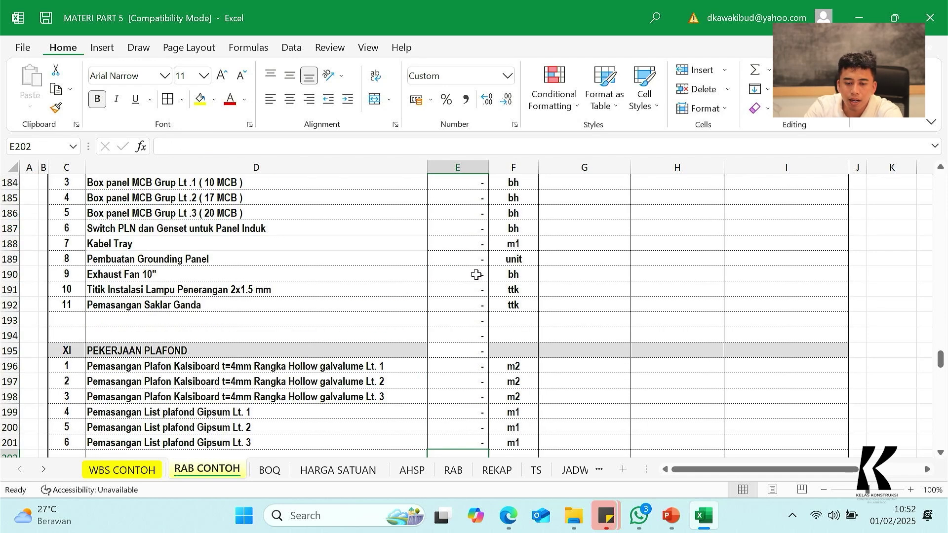
pyautogui.moveTo(478, 324); pyautogui.dragTo(467, 354)
pyautogui.press('Delete')
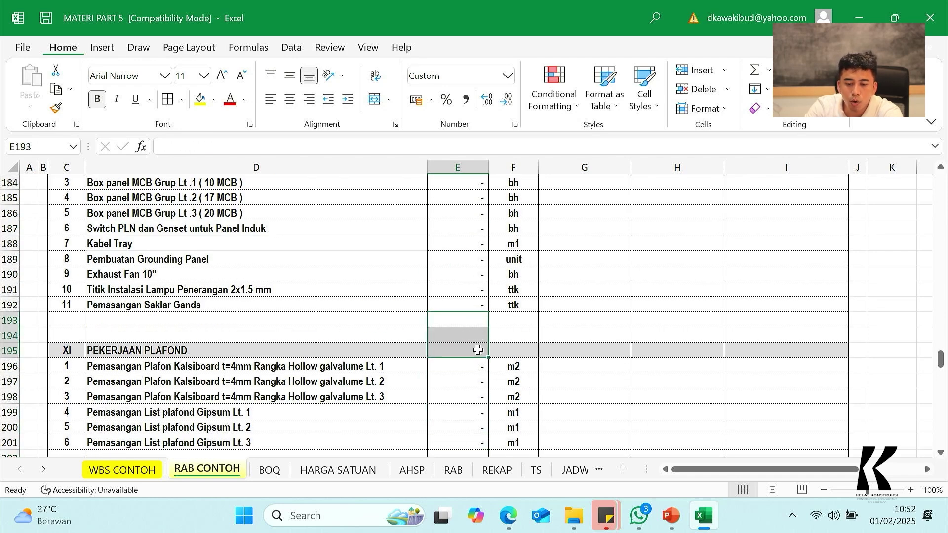
# Clear the Volume links of Instalasi Listrik Lt. 3, the next non-item rows above it, and blank rows E134:E135.
pyautogui.scroll(8, 493, 335)
pyautogui.click(470, 349)
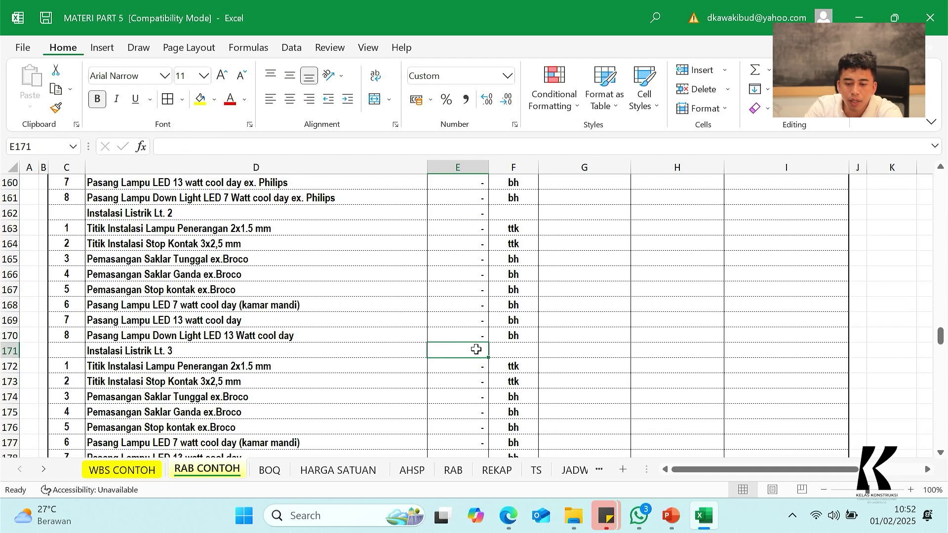
pyautogui.scroll(6, 478, 349)
pyautogui.moveTo(478, 304); pyautogui.dragTo(473, 352)
pyautogui.press('Delete')
pyautogui.scroll(6, 495, 347)
pyautogui.press('Delete')
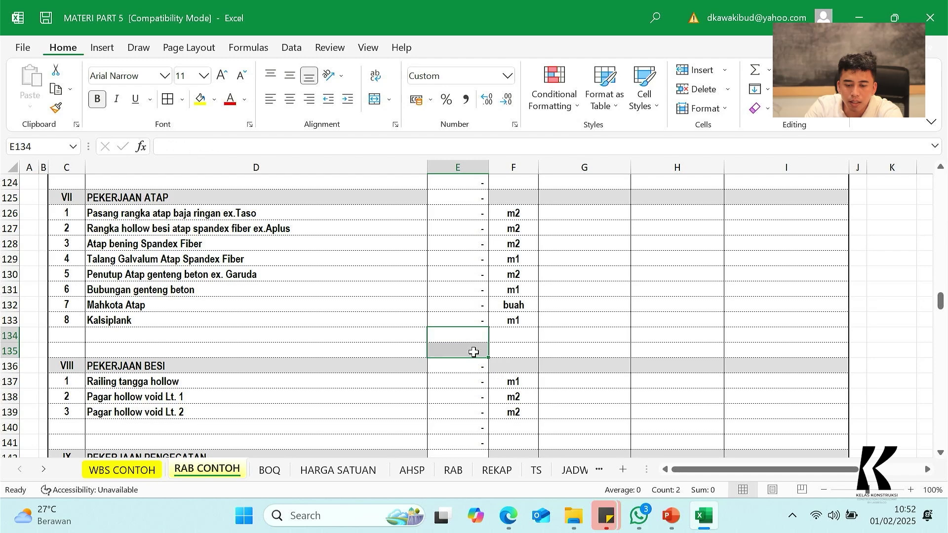
# Clear the Volume links from the non-item rows starting at E123 and from E108:E110 at PEKERJAAN PENUTUP LANTAI DAN DINDING.
pyautogui.scroll(3, 497, 337)
pyautogui.moveTo(476, 305); pyautogui.dragTo(475, 328)
pyautogui.press('Delete')
pyautogui.scroll(4, 477, 325)
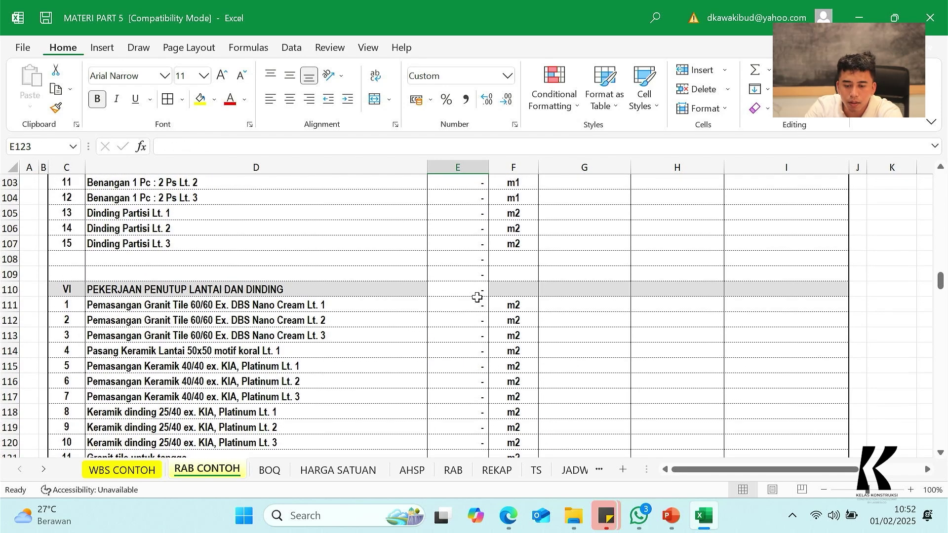
pyautogui.moveTo(472, 265); pyautogui.dragTo(469, 273)
pyautogui.press('Delete')
pyautogui.scroll(4, 491, 316)
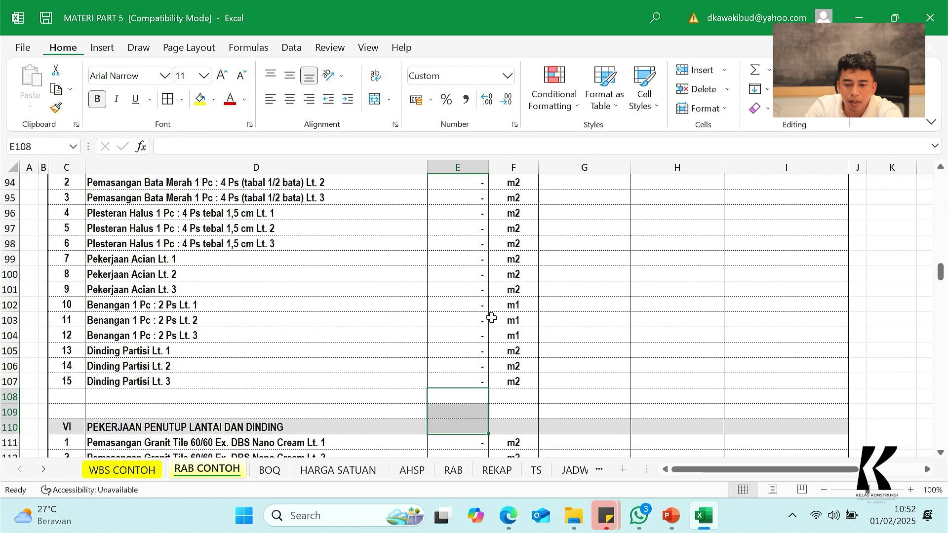
# Clear the Volume links from E90:E92 at PEKERJAAN PASANGAN DAN PLESTERAN and from the non-item row in E61.
pyautogui.scroll(2, 469, 218)
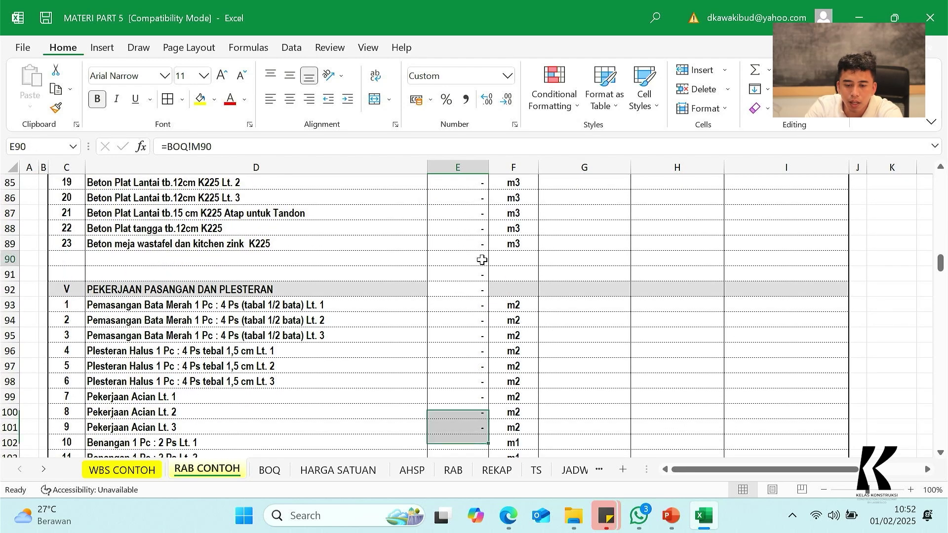
pyautogui.moveTo(482, 260); pyautogui.dragTo(472, 284)
pyautogui.press('Delete')
pyautogui.scroll(4, 547, 316)
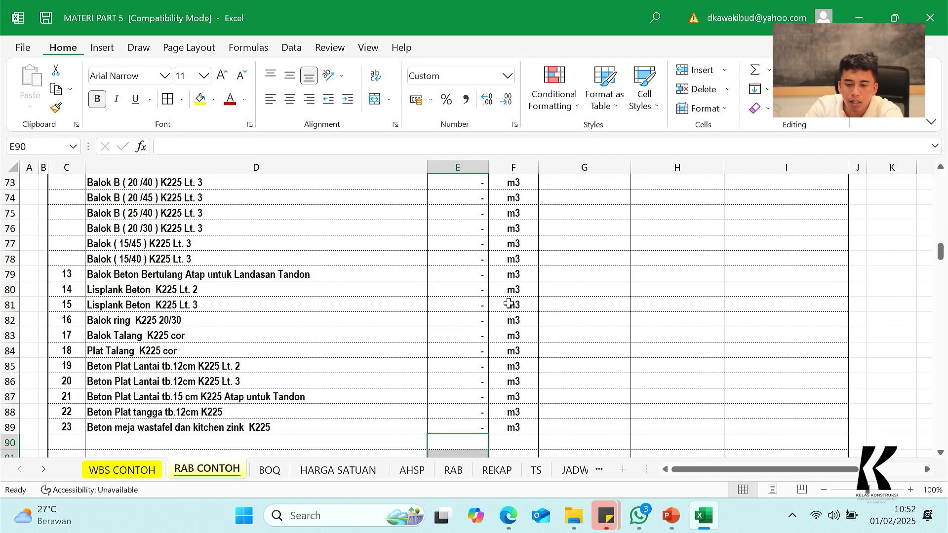
pyautogui.scroll(6, 509, 304)
pyautogui.click(477, 269)
pyautogui.scroll(5, 504, 309)
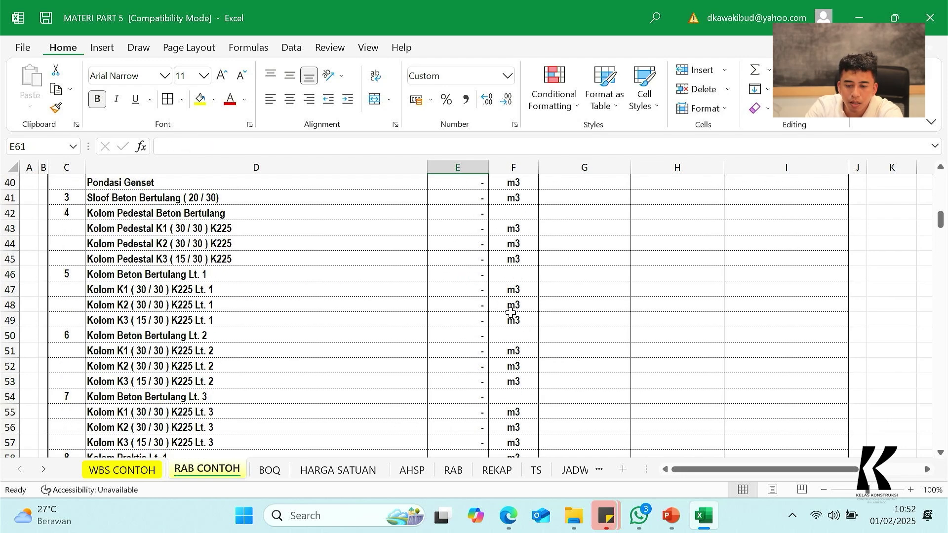
# Clear the Volume links of the Kolom Beton Bertulang Lt. 1 to Lt. 3, Kolom Pedestal and Footplat Beton Bertulang subheadings.
pyautogui.click(477, 335)
pyautogui.press('Delete')
pyautogui.click(475, 395)
pyautogui.press('Delete')
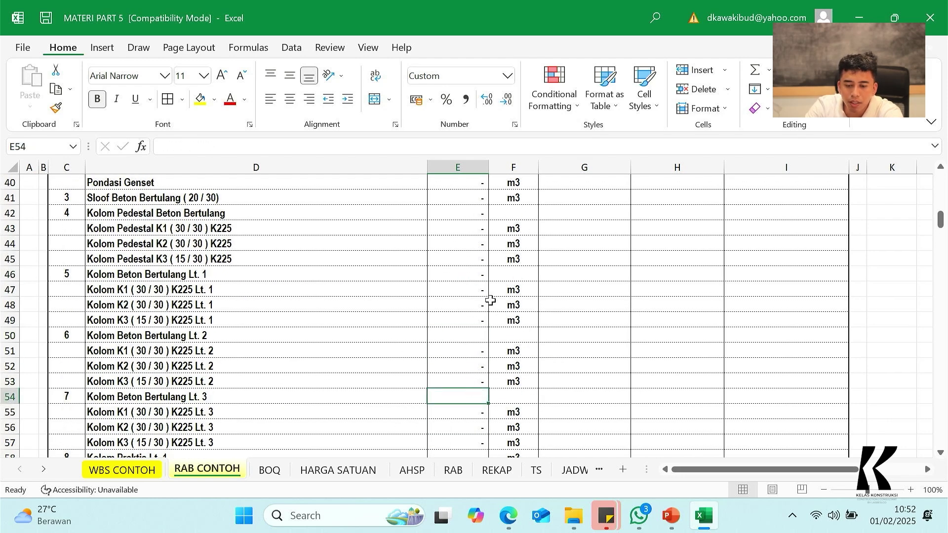
pyautogui.click(474, 274)
pyautogui.press('Delete')
pyautogui.scroll(4, 498, 306)
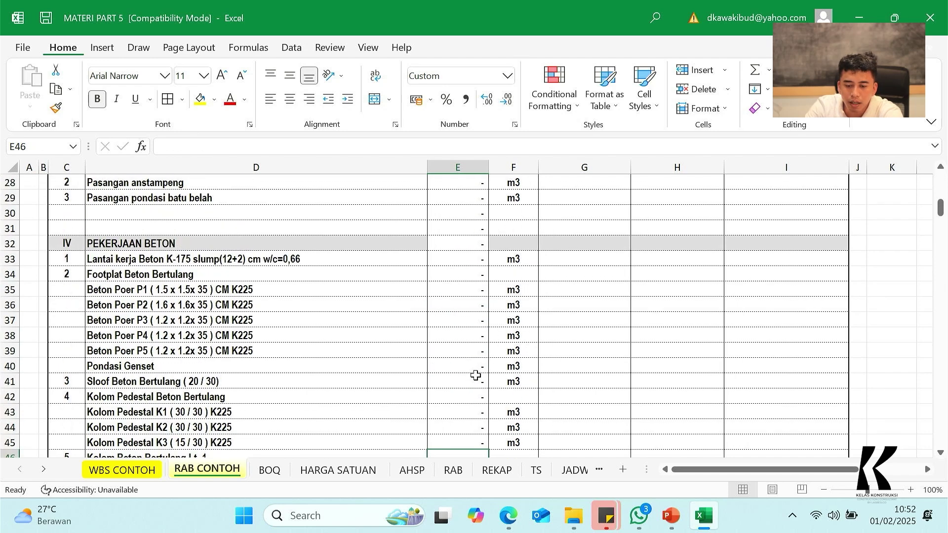
pyautogui.click(470, 393)
pyautogui.press('Delete')
pyautogui.click(462, 275)
pyautogui.press('Delete')
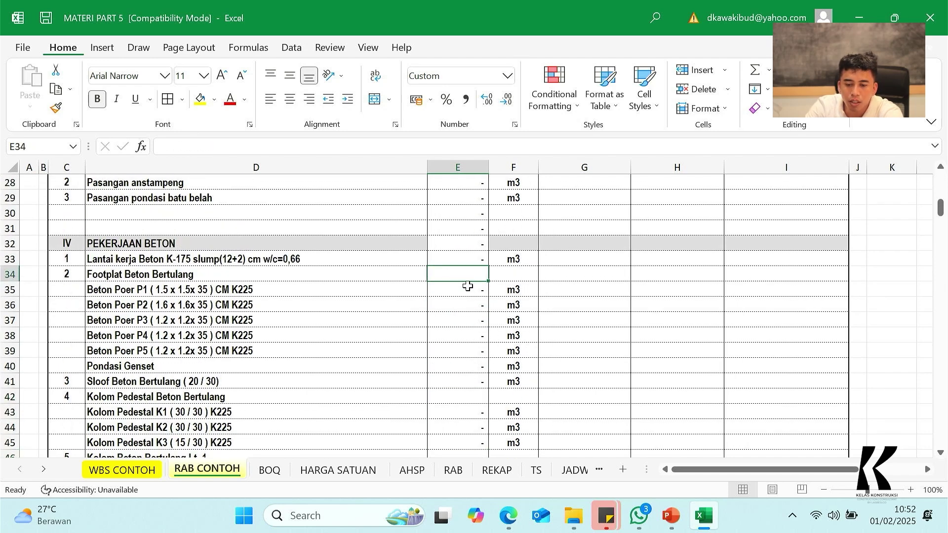
# Clear the Volume links from blank rows E30:E31 and from E19:E21 and E24:E26 at the PEKERJAAN TANAH and PONDASI BATU KALI headings.
pyautogui.moveTo(472, 212); pyautogui.dragTo(474, 229)
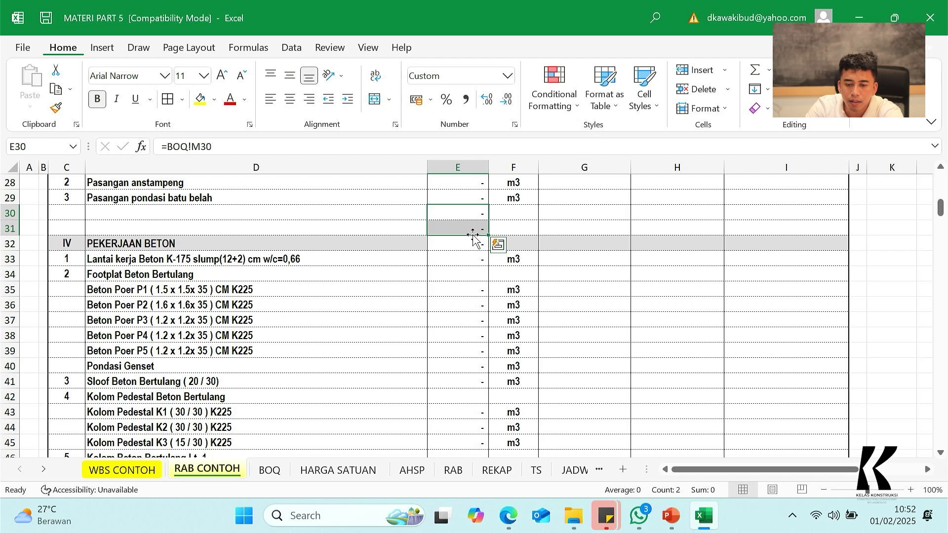
pyautogui.press('Delete')
pyautogui.scroll(7, 484, 276)
pyautogui.scroll(-2, 484, 296)
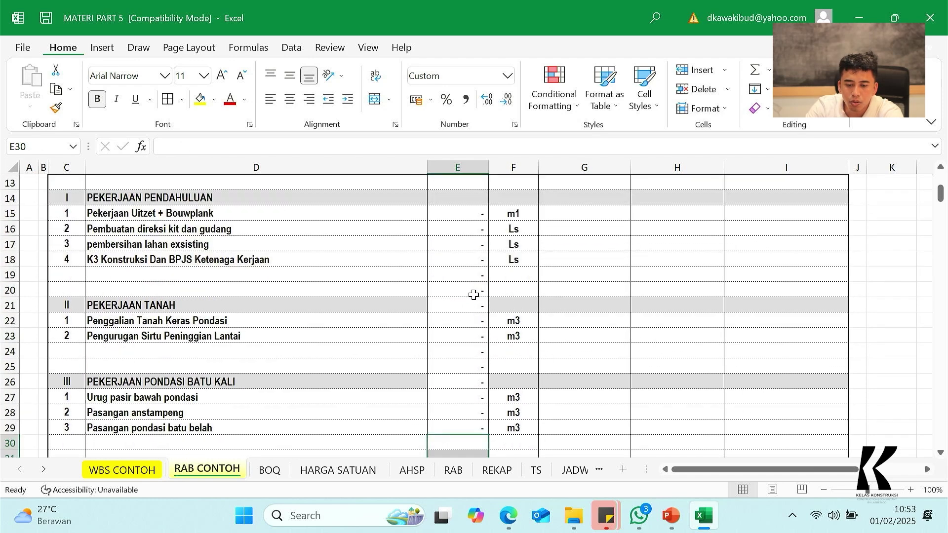
pyautogui.moveTo(472, 275); pyautogui.dragTo(475, 305)
pyautogui.press('Delete')
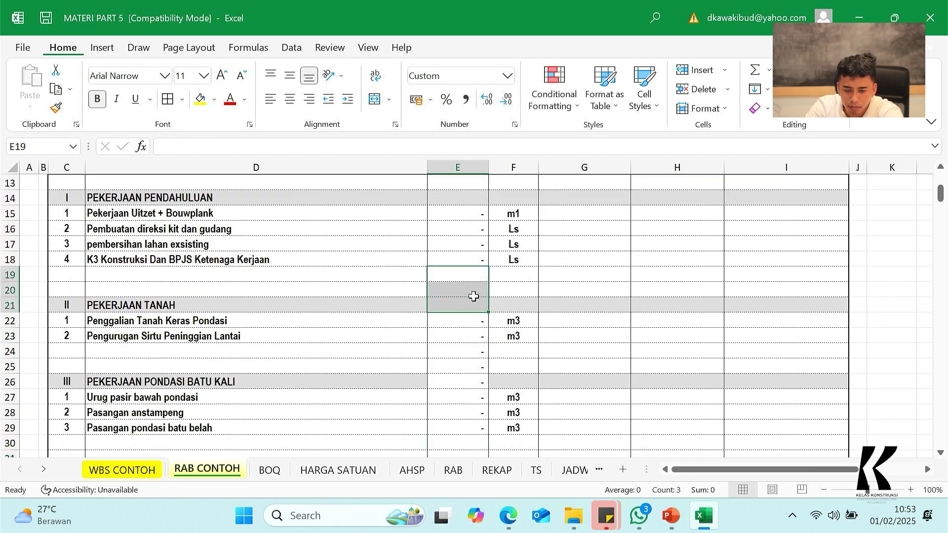
pyautogui.moveTo(484, 351); pyautogui.dragTo(479, 382)
pyautogui.press('Delete')
pyautogui.scroll(-3, 494, 367)
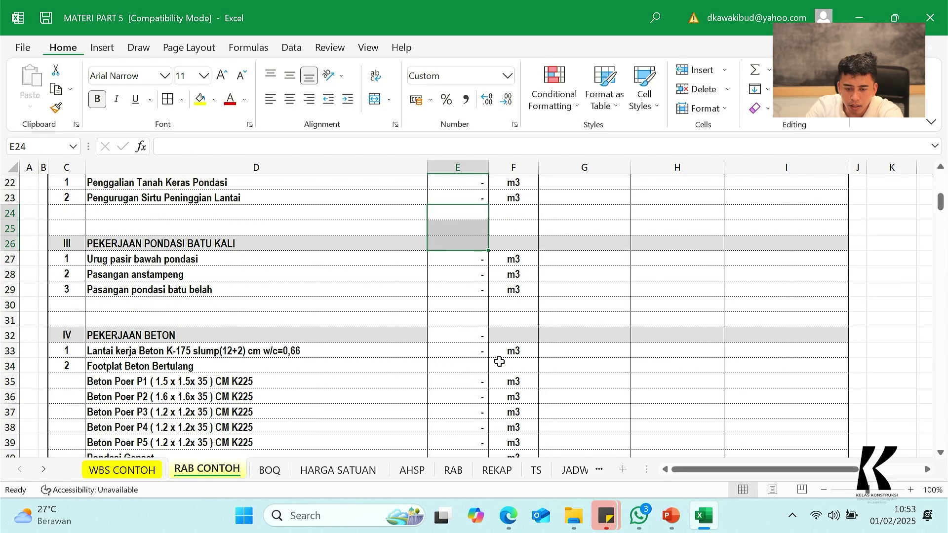
# Go to the Pekerjaan Uitzet + Bouwplank item under PEKERJAAN PENDAHULUAN in the BOQ sheet.
pyautogui.click(454, 352)
pyautogui.scroll(7, 493, 316)
pyautogui.scroll(-2, 472, 368)
pyautogui.scroll(-1, 472, 368)
pyautogui.click(269, 469)
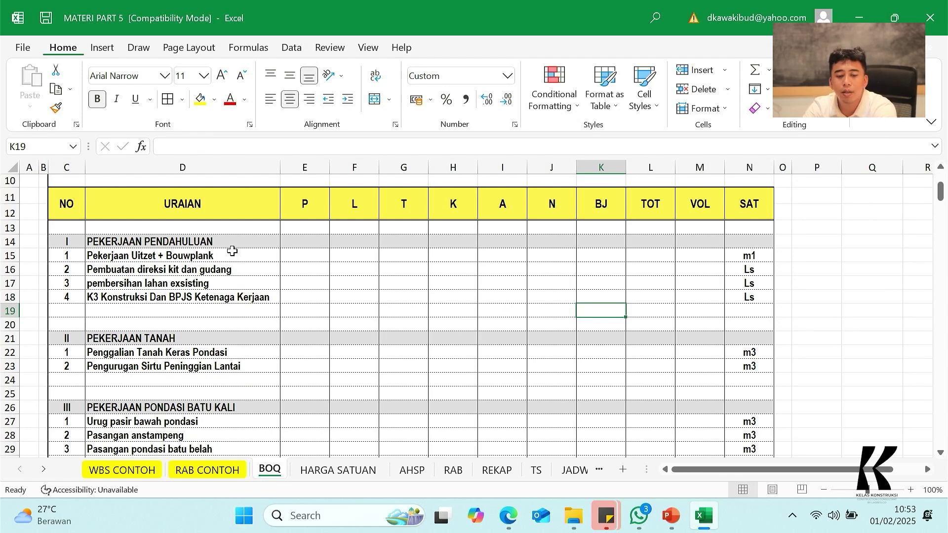
pyautogui.click(111, 255)
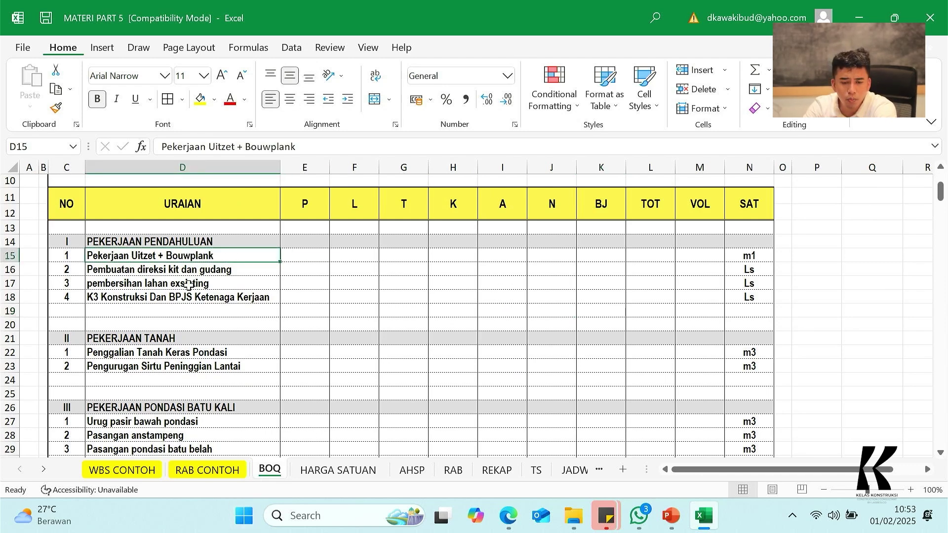
# Check the volume of Pekerjaan Uitzet + Bouwplank in the RAB sheet and return to the BOQ sheet.
pyautogui.click(453, 470)
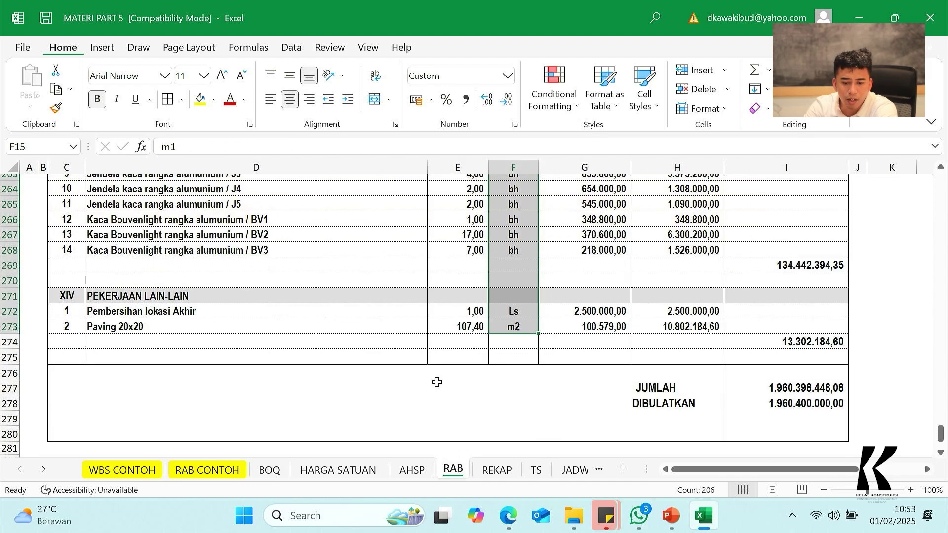
pyautogui.scroll(20, 437, 382)
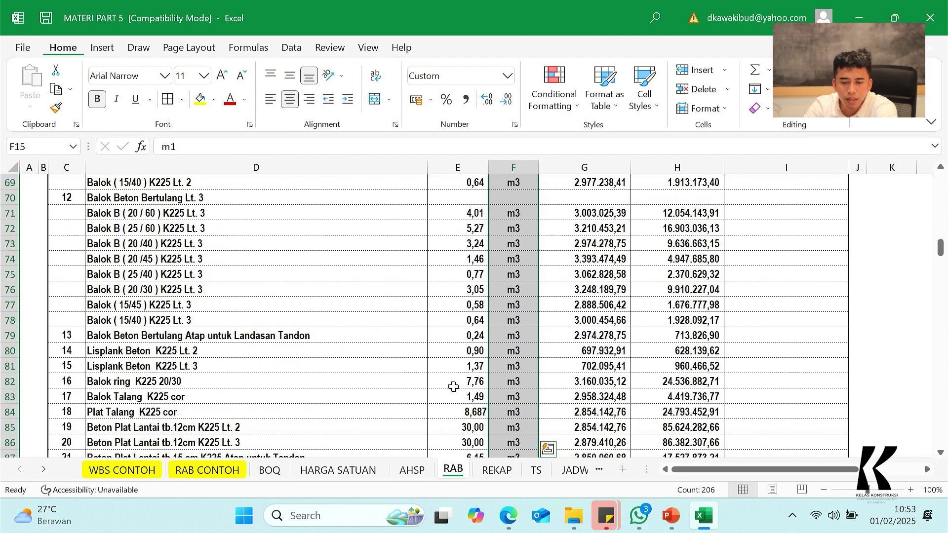
pyautogui.scroll(20, 453, 386)
pyautogui.scroll(-3, 488, 387)
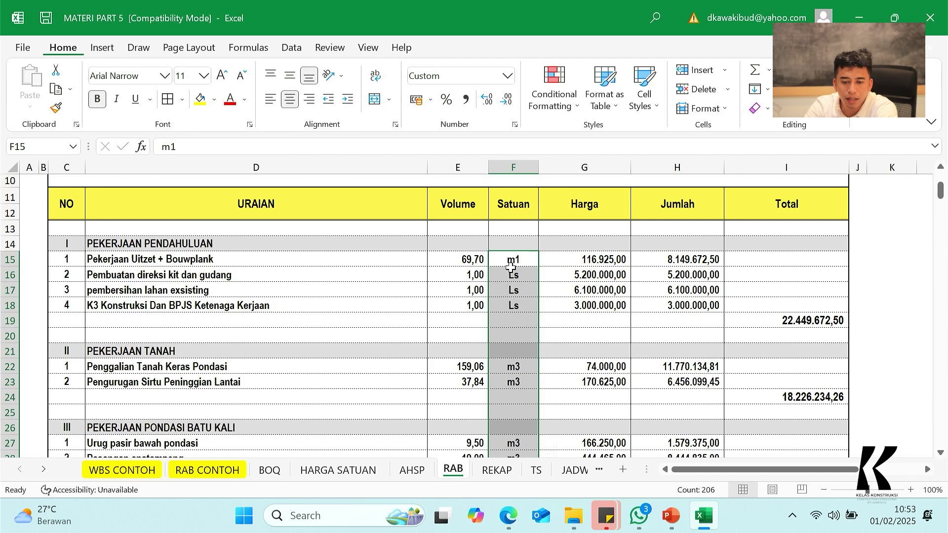
pyautogui.click(455, 266)
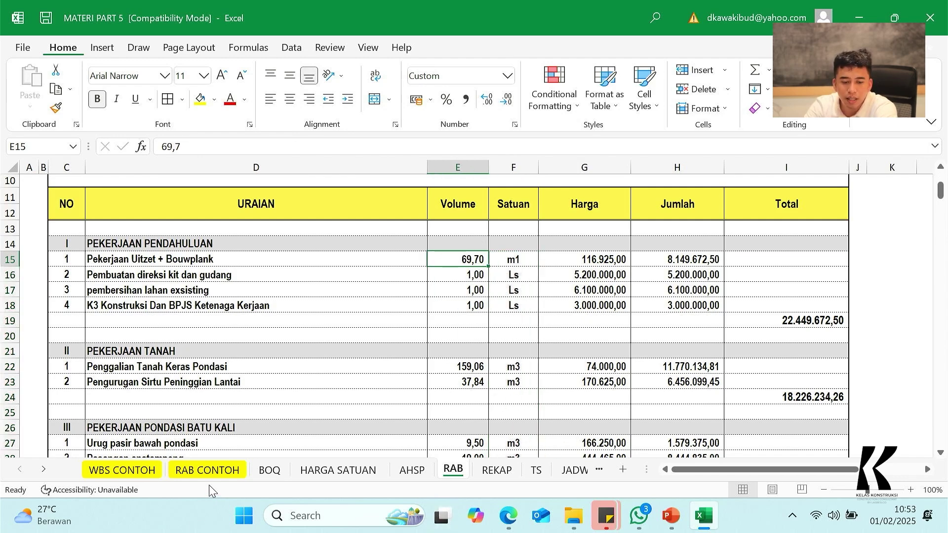
pyautogui.click(270, 469)
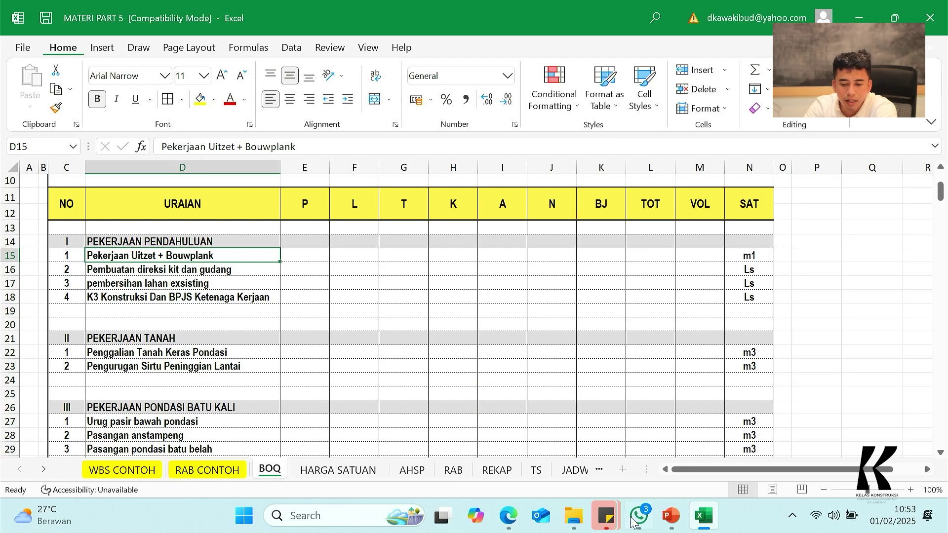
# Switch to Gambar Kerja Arsitektur.pdf in Edge and find the RENCANA DENAH LANTAI 1 plan.
pyautogui.click(509, 515)
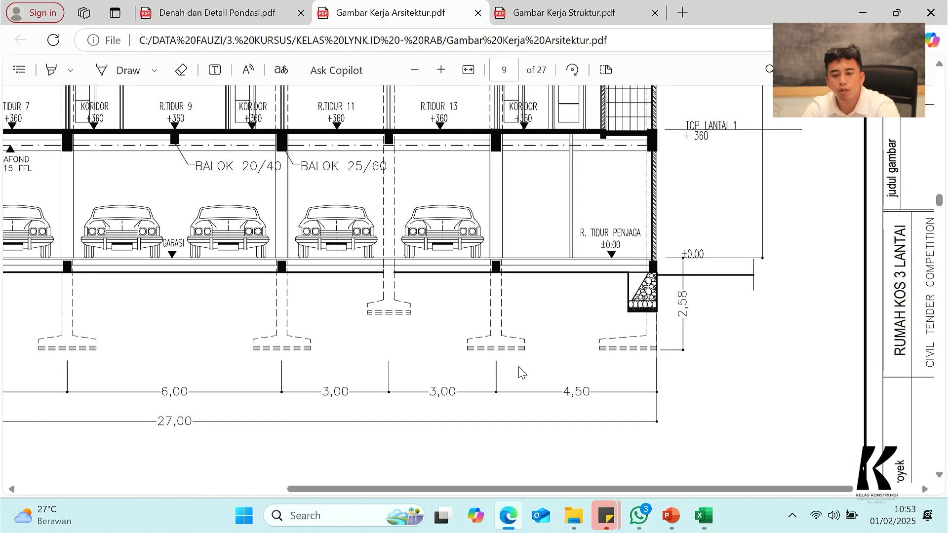
pyautogui.scroll(-3, 522, 373)
pyautogui.scroll(-15, 469, 374)
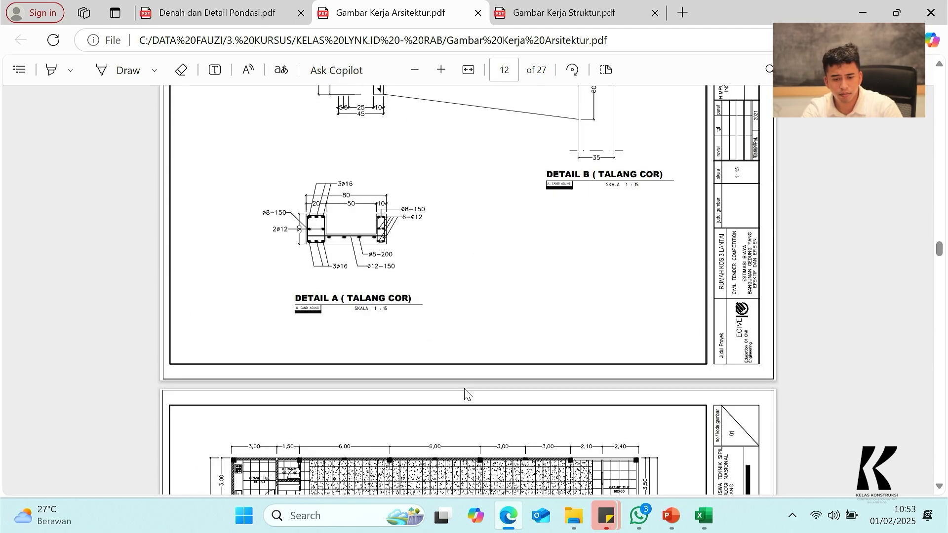
pyautogui.scroll(-8, 465, 394)
pyautogui.scroll(1, 466, 394)
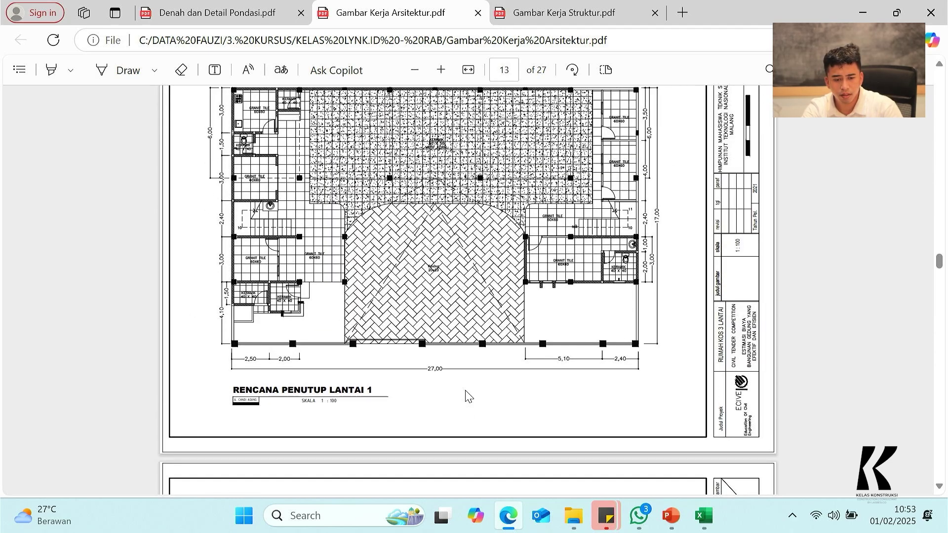
pyautogui.scroll(20, 467, 395)
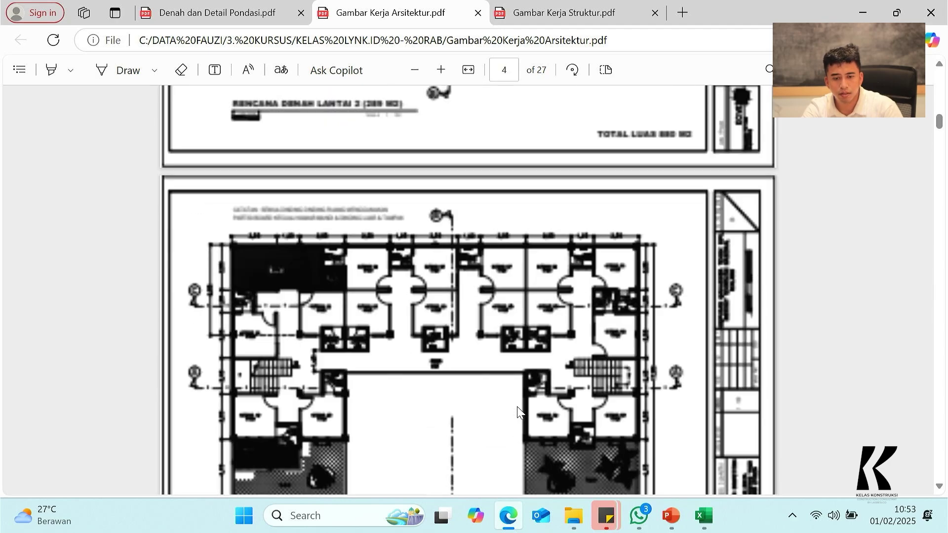
pyautogui.scroll(5, 518, 412)
pyautogui.scroll(3, 518, 412)
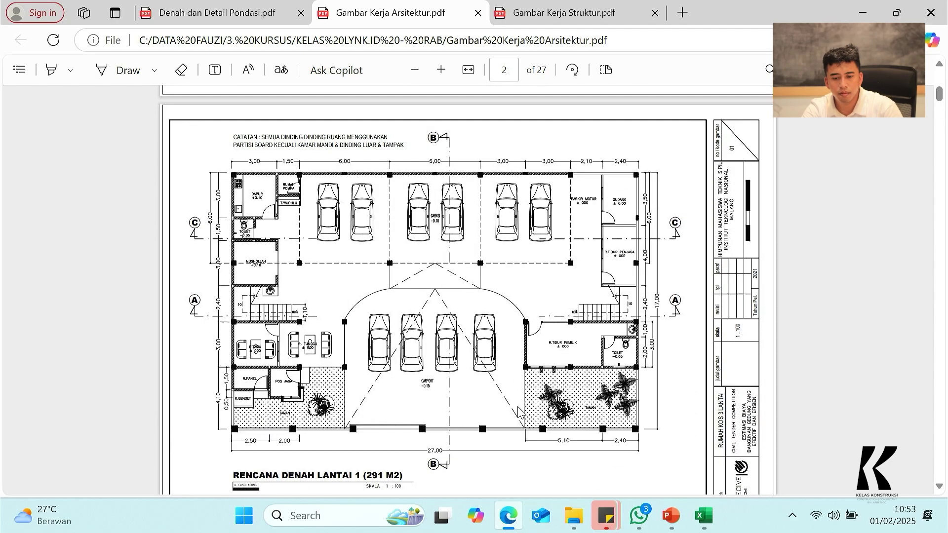
# Examine the building outline and the overall dimensions on the RENCANA DENAH LANTAI 1 plan.
pyautogui.scroll(-6, 519, 412)
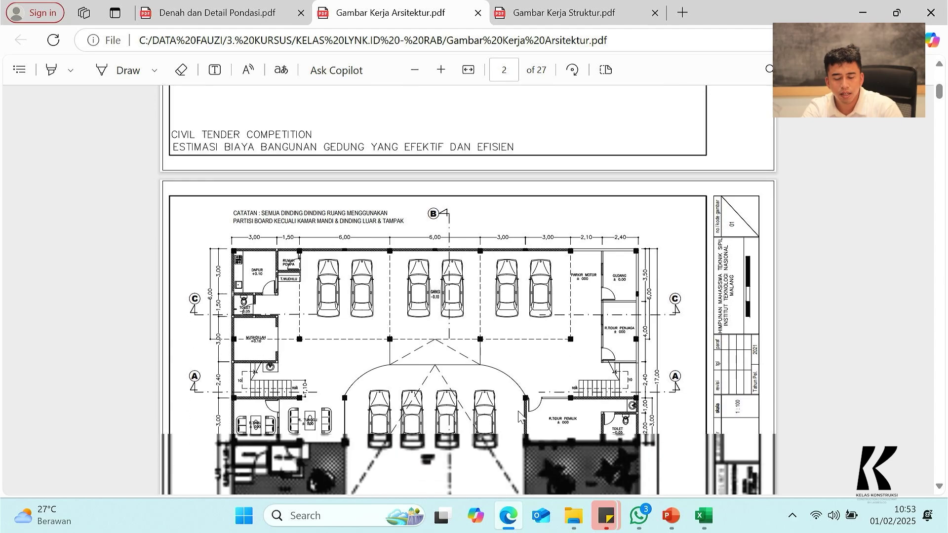
pyautogui.scroll(1, 519, 417)
pyautogui.scroll(3, 499, 416)
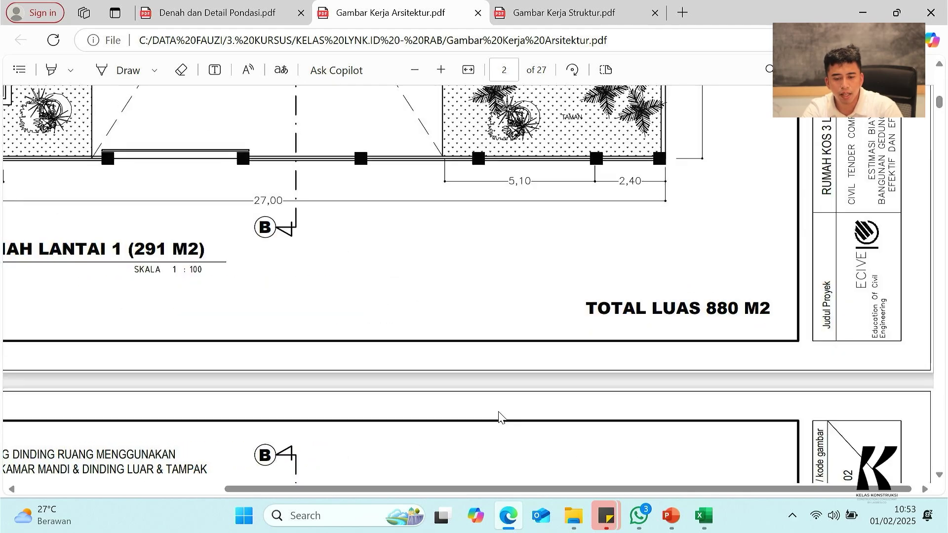
pyautogui.scroll(-1, 499, 417)
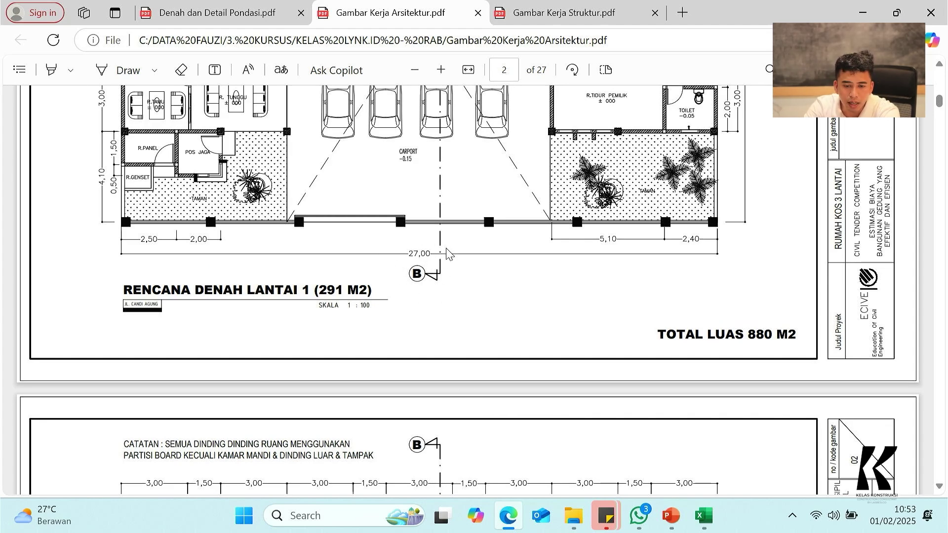
pyautogui.scroll(5, 430, 273)
pyautogui.scroll(2, 180, 279)
pyautogui.scroll(-2, 620, 282)
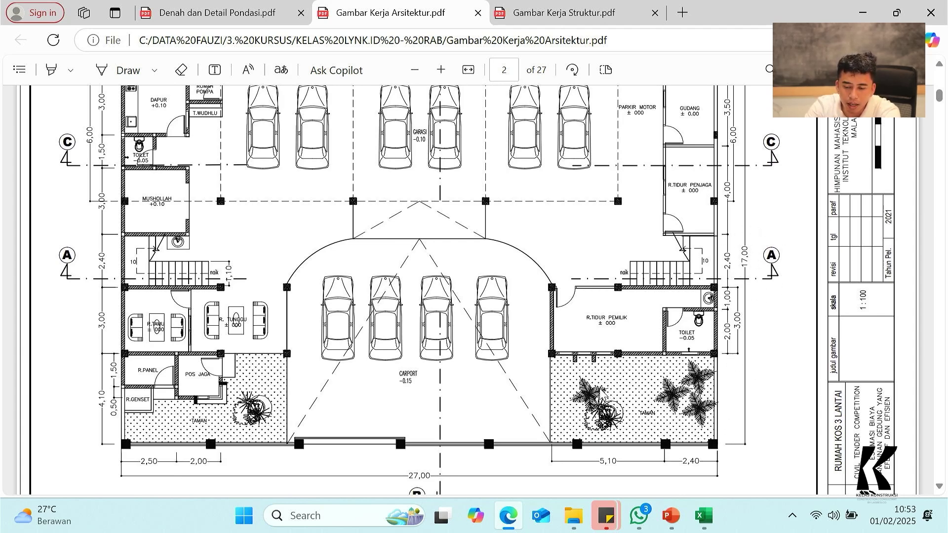
pyautogui.scroll(2, 678, 351)
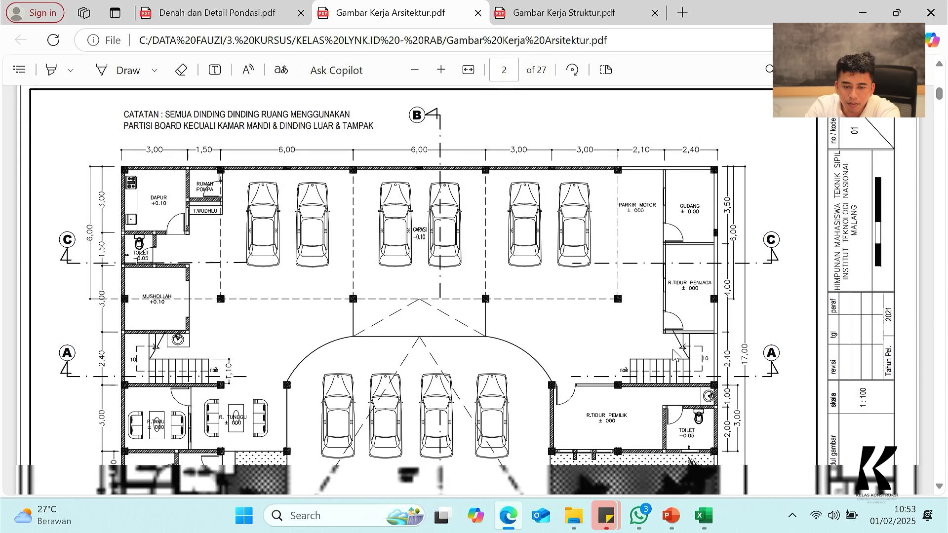
# Trace the building's outer outline on the Lantai 1 plan with a red pen of about medium thickness.
pyautogui.click(140, 72)
pyautogui.moveTo(126, 143); pyautogui.dragTo(125, 179)
pyautogui.click(155, 72)
pyautogui.click(198, 157)
pyautogui.moveTo(172, 345); pyautogui.dragTo(240, 346)
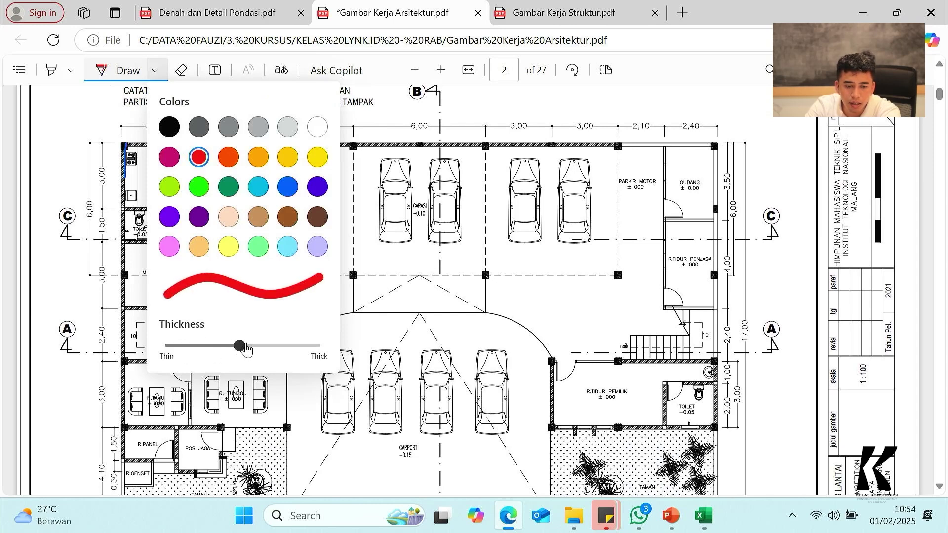
pyautogui.click(388, 134)
pyautogui.moveTo(120, 144); pyautogui.dragTo(140, 459)
pyautogui.scroll(-3, 169, 418)
pyautogui.moveTo(138, 309)
pyautogui.mouseDown()
pyautogui.moveTo(141, 318)
pyautogui.moveTo(235, 326)
pyautogui.moveTo(232, 274)
pyautogui.moveTo(723, 280)
pyautogui.moveTo(721, 229)
pyautogui.mouseUp()
pyautogui.scroll(3, 720, 232)
pyautogui.moveTo(719, 380)
pyautogui.mouseDown()
pyautogui.moveTo(722, 139)
pyautogui.moveTo(119, 139)
pyautogui.mouseUp()
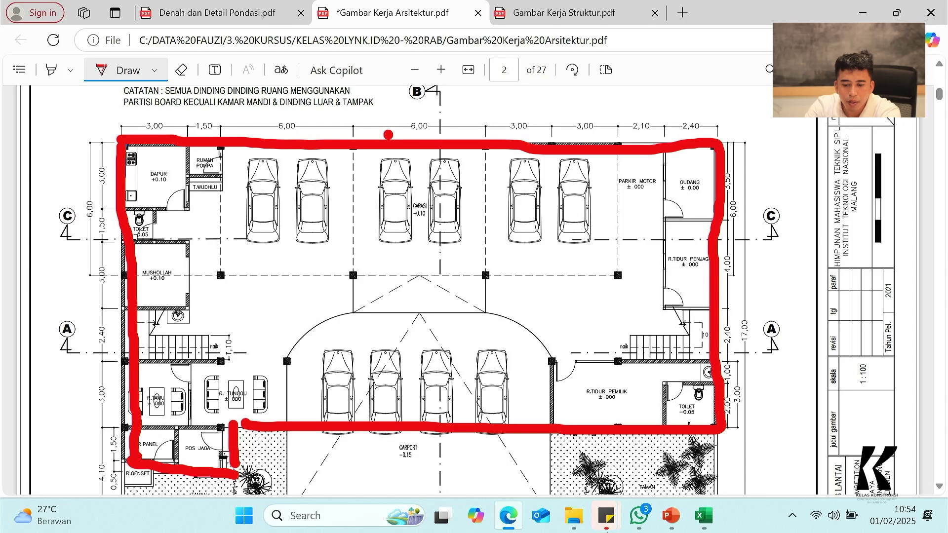
# Search the web for BOWPLANK in a new tab and look at the bouwplank illustration in the results.
pyautogui.moveTo(574, 515)
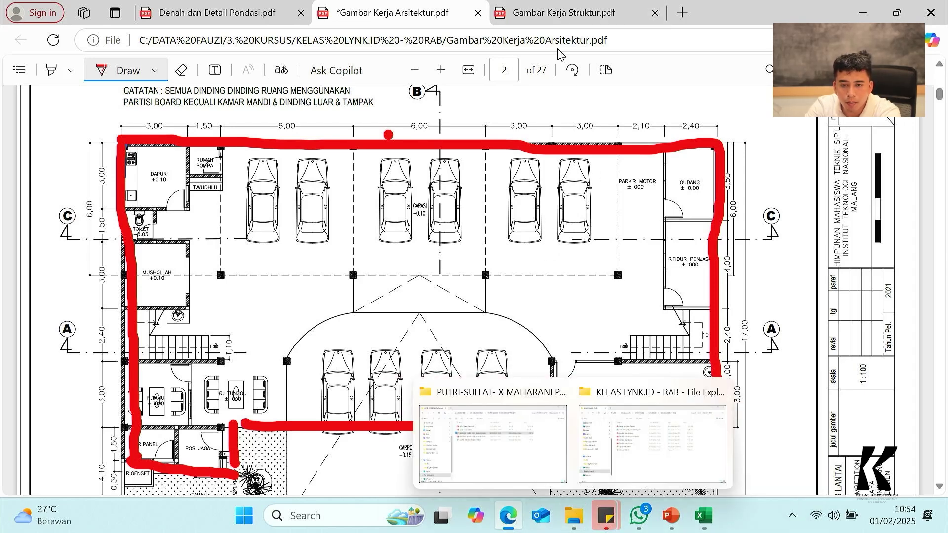
pyautogui.click(682, 13)
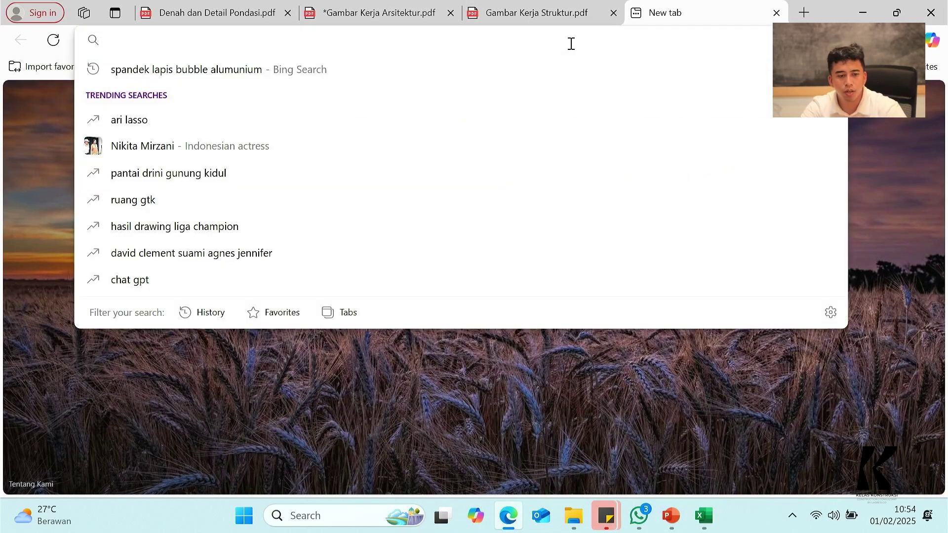
pyautogui.write('BOWPLANK')
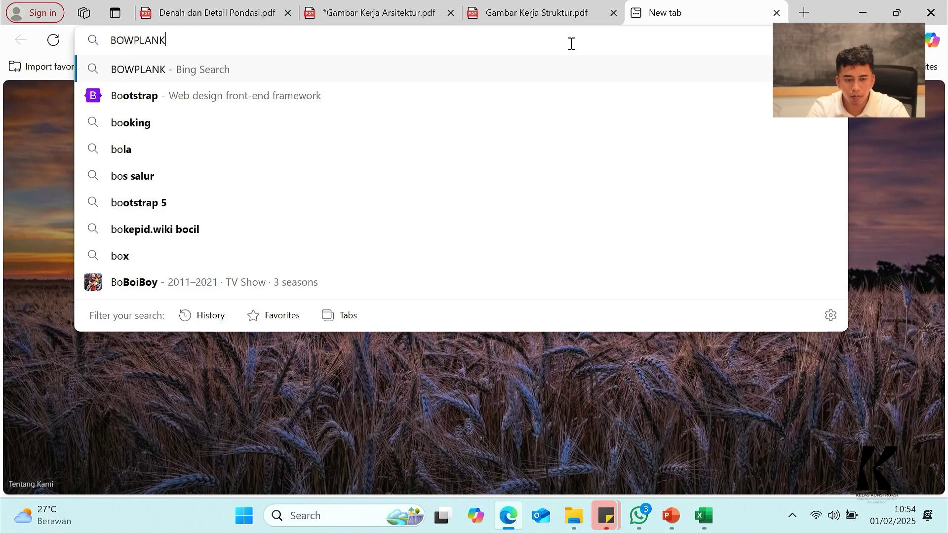
pyautogui.press('Return')
pyautogui.scroll(-4, 368, 232)
pyautogui.scroll(3, 830, 206)
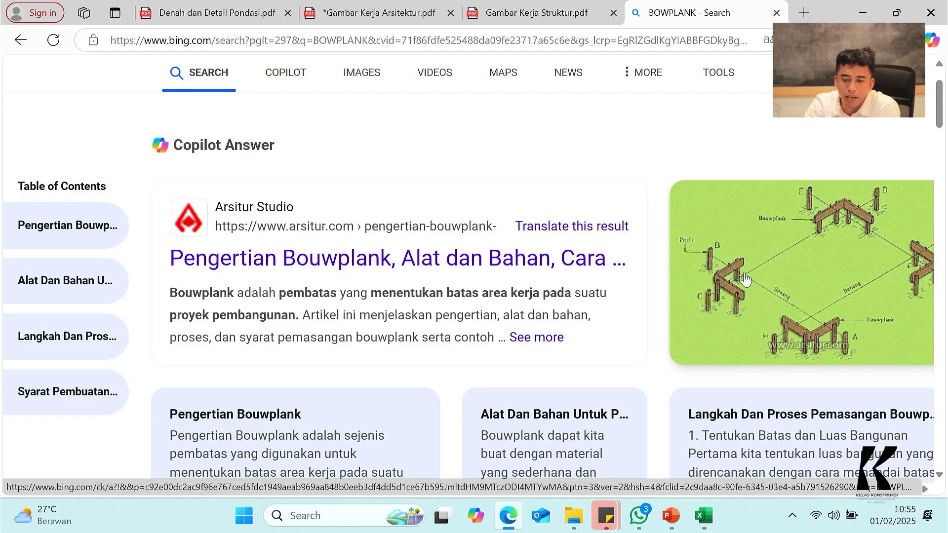
# Return to the Lantai 1 plan and draw the bouwplank line around the red building outline with a thin bright green pen.
pyautogui.hotkey('alt', 'Tab')
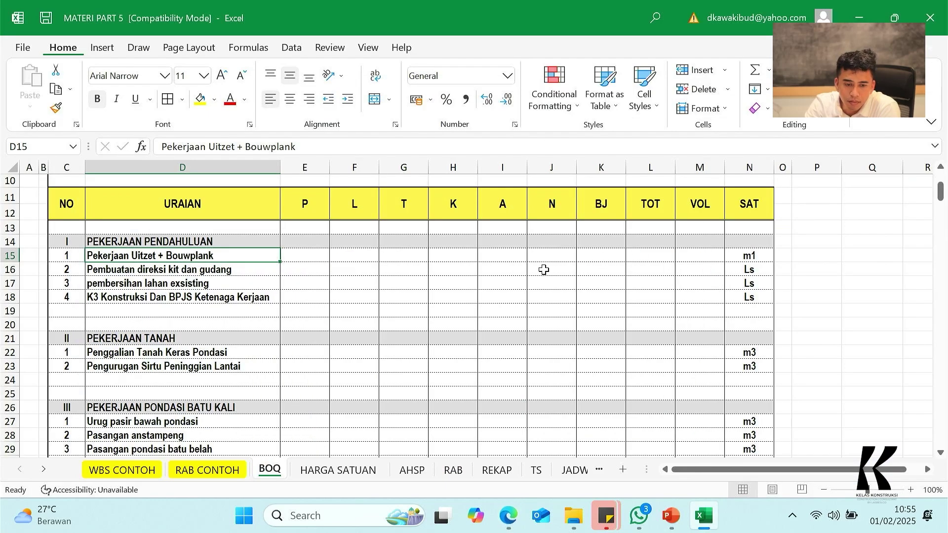
pyautogui.click(508, 516)
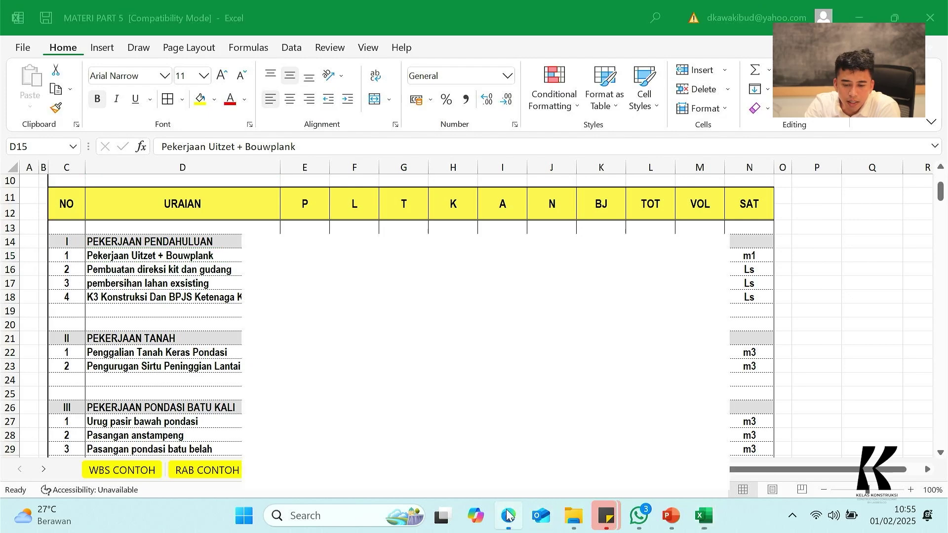
pyautogui.hotkey('ctrl', 'shift', 'Tab')
pyautogui.hotkey('ctrl', 'shift', 'Tab')
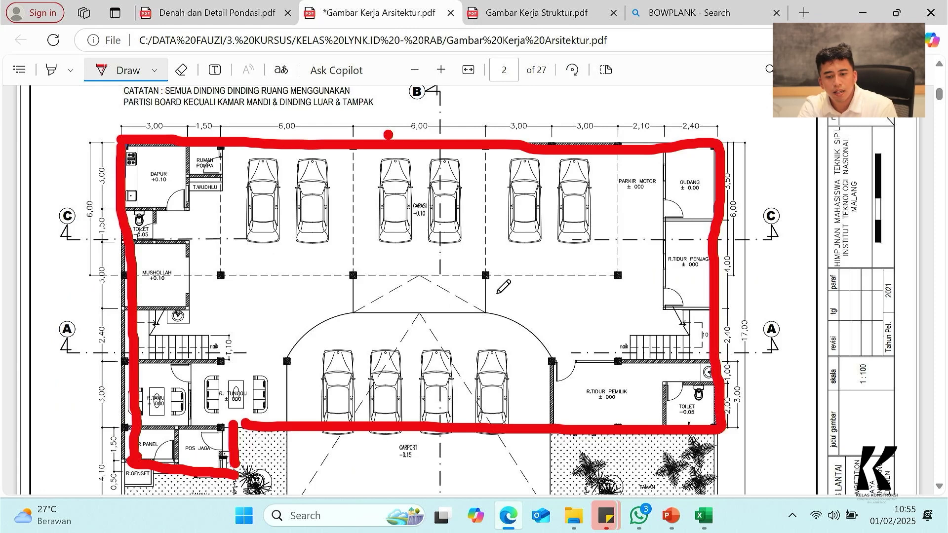
pyautogui.keyDown('ctrl'); pyautogui.scroll(-1, 504, 287); pyautogui.keyUp('ctrl')
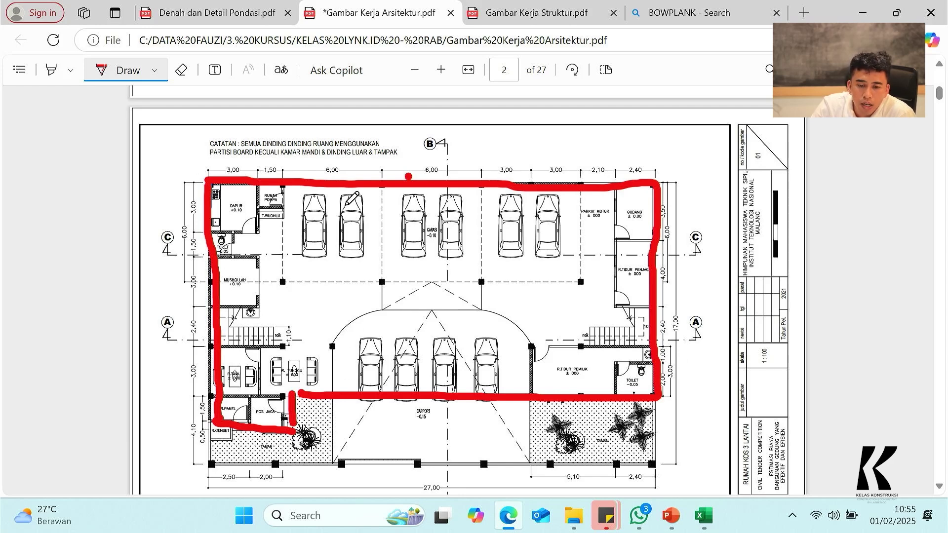
pyautogui.click(155, 71)
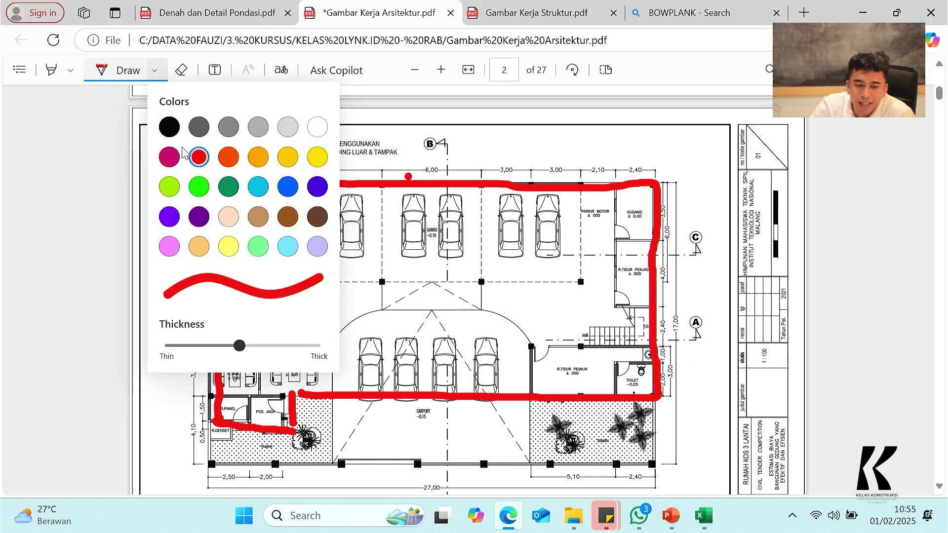
pyautogui.moveTo(239, 346); pyautogui.dragTo(182, 347)
pyautogui.click(199, 187)
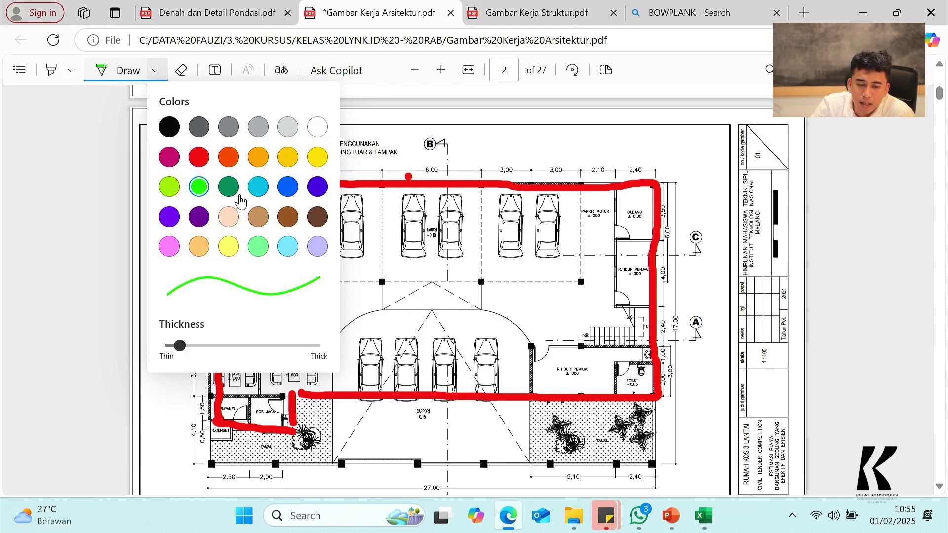
pyautogui.click(418, 161)
pyautogui.moveTo(184, 167)
pyautogui.mouseDown()
pyautogui.moveTo(688, 162)
pyautogui.moveTo(700, 256)
pyautogui.moveTo(678, 424)
pyautogui.moveTo(313, 415)
pyautogui.moveTo(312, 445)
pyautogui.moveTo(188, 449)
pyautogui.moveTo(178, 244)
pyautogui.moveTo(186, 168)
pyautogui.mouseUp()
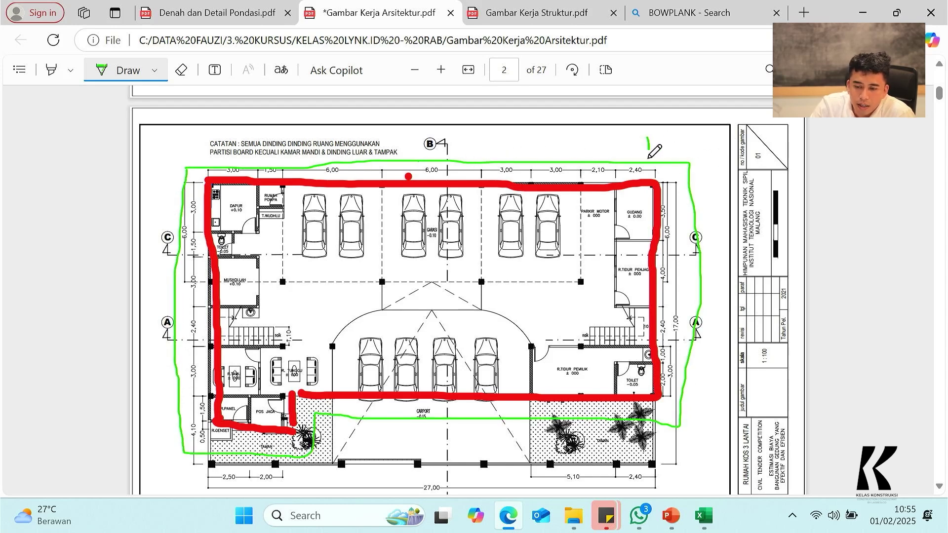
# Mark the 1 m bouwplank offsets above both upper corners of the plan and circle the overall 27,00 dimension in green.
pyautogui.moveTo(667, 151)
pyautogui.mouseDown()
pyautogui.moveTo(682, 144)
pyautogui.moveTo(684, 157)
pyautogui.moveTo(668, 148)
pyautogui.mouseUp()
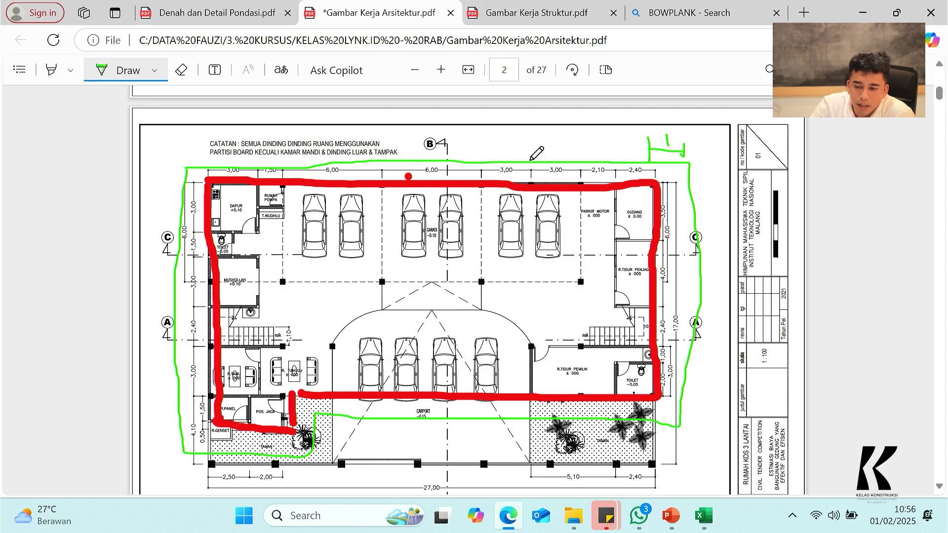
pyautogui.moveTo(170, 140); pyautogui.dragTo(211, 146)
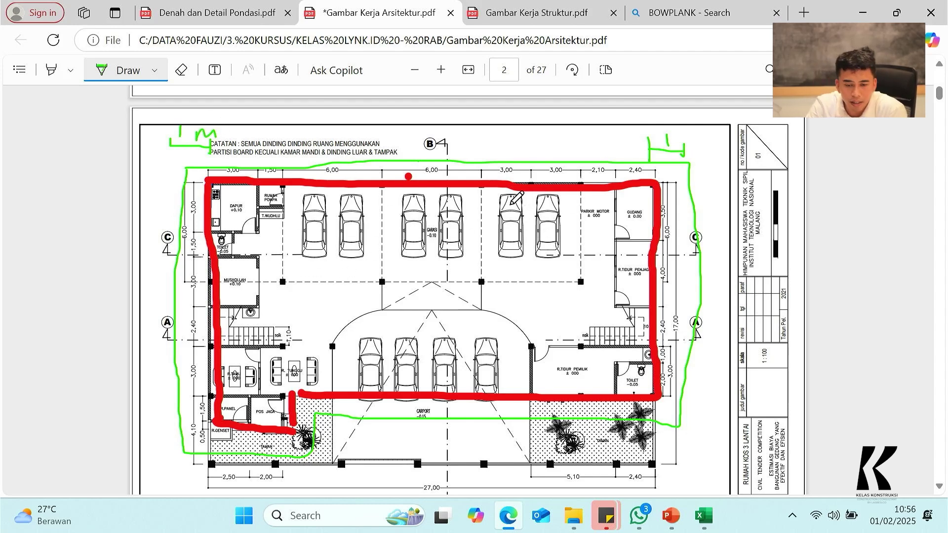
pyautogui.moveTo(443, 478)
pyautogui.mouseDown()
pyautogui.moveTo(390, 475)
pyautogui.moveTo(434, 492)
pyautogui.moveTo(459, 473)
pyautogui.moveTo(437, 472)
pyautogui.mouseUp()
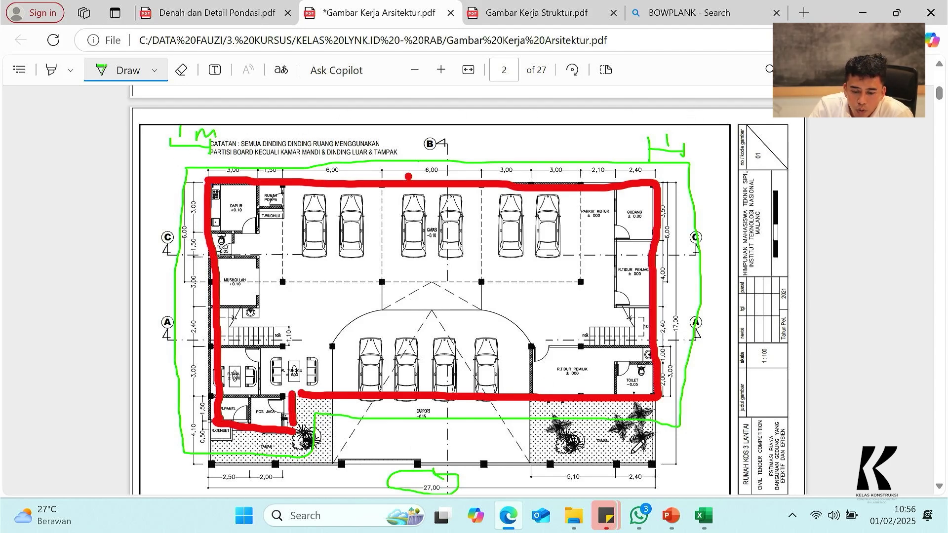
# Switch to the BOQ sheet in Excel and start the P formula for Pekerjaan Uitzet + Bouwplank in E15 with =29+.
pyautogui.click(703, 515)
pyautogui.click(290, 255)
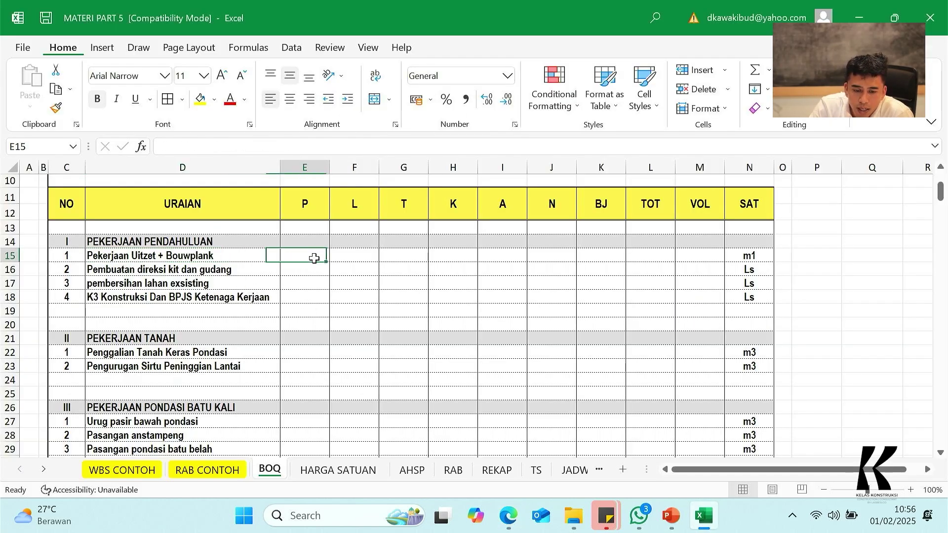
pyautogui.write('=29+')
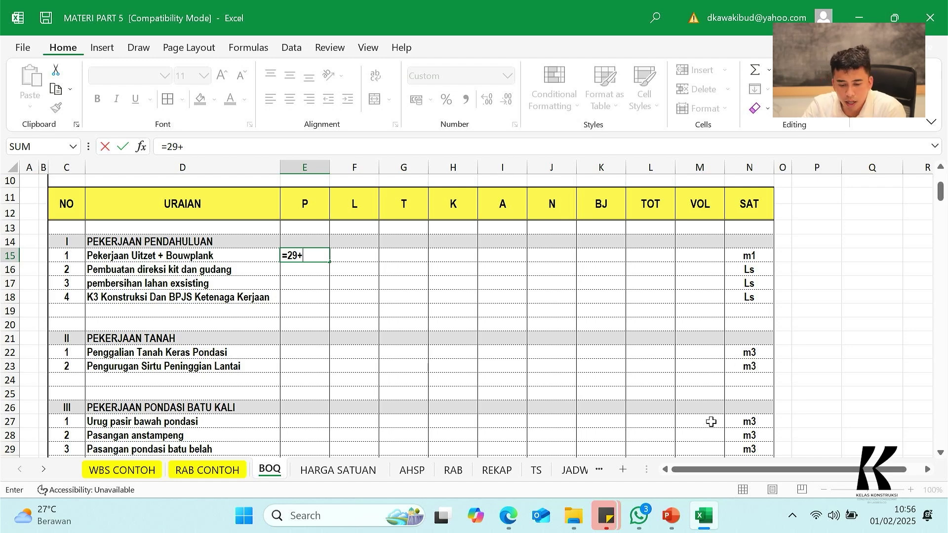
# Switch to the Lantai 1 plan in Edge and retrace the upper and lower horizontal bouwplank lines in green.
pyautogui.click(508, 515)
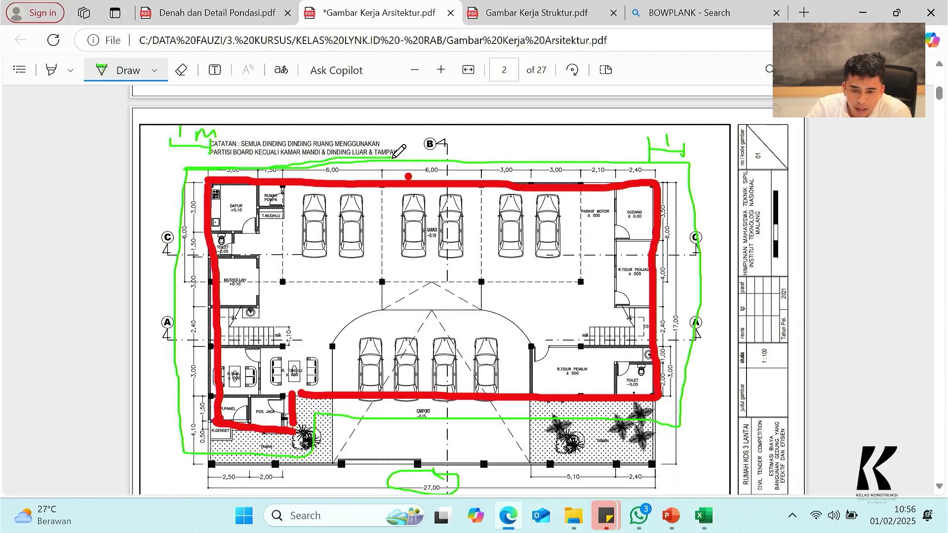
pyautogui.moveTo(496, 167); pyautogui.dragTo(676, 161)
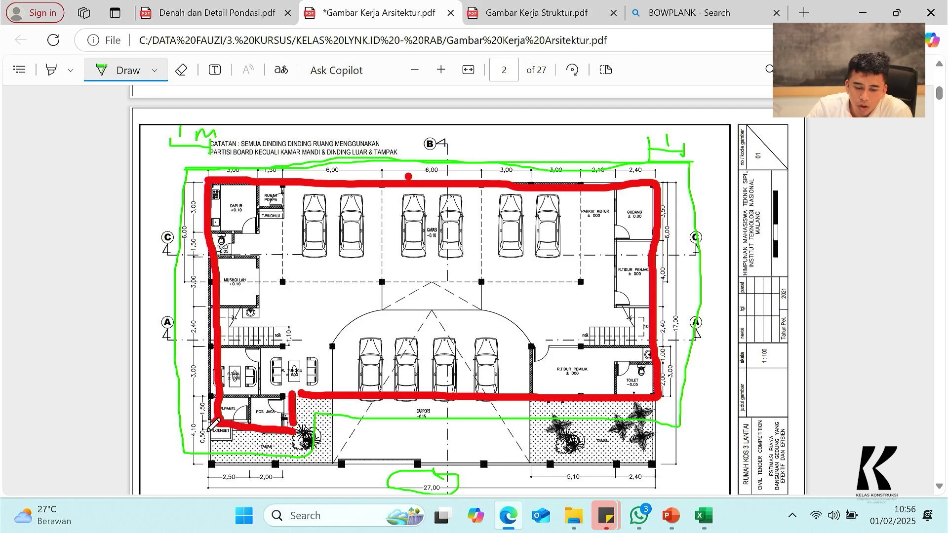
pyautogui.moveTo(192, 458); pyautogui.dragTo(314, 462)
pyautogui.moveTo(404, 418); pyautogui.dragTo(686, 419)
# Switch back to Excel and complete the bouwplank P formula in E15 as =29+29.
pyautogui.click(707, 525)
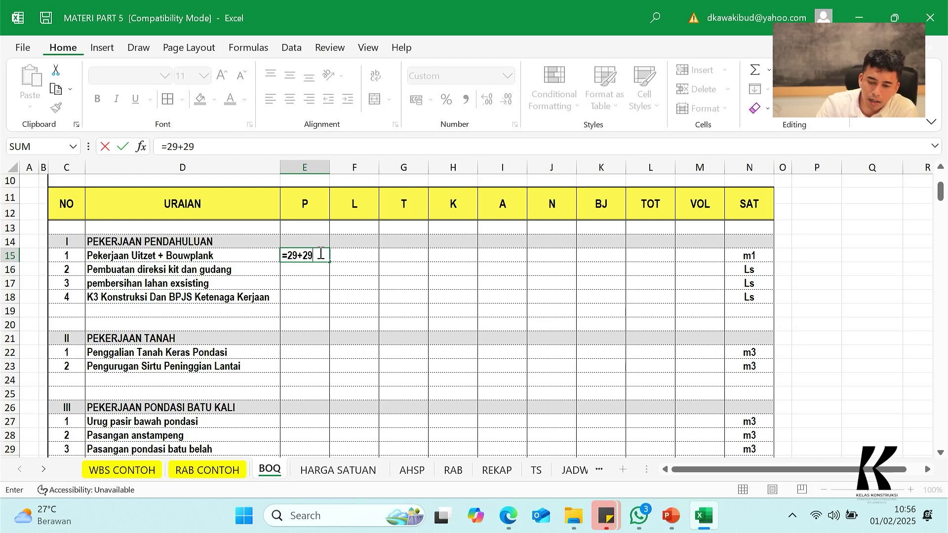
pyautogui.press('Return')
pyautogui.click(319, 253)
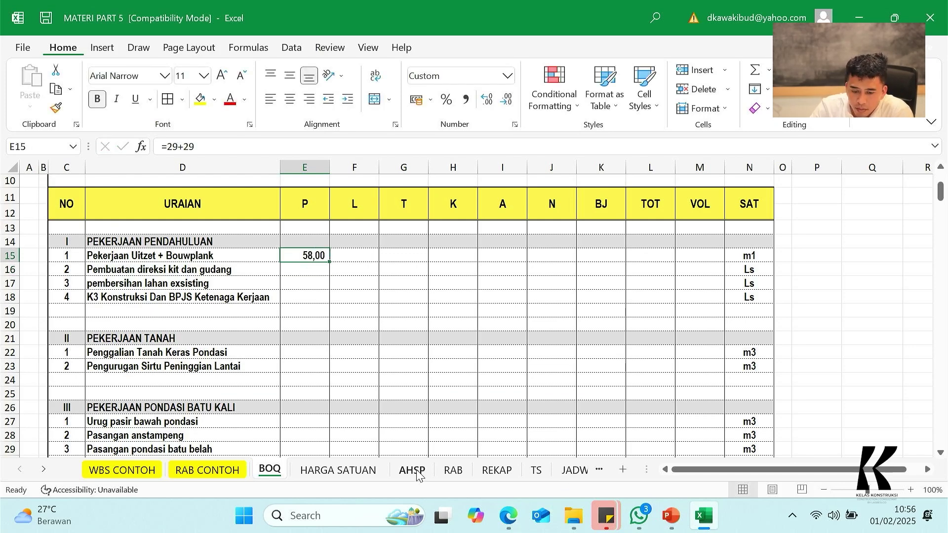
# Return to the Lantai 1 plan, circle the overall 17,00 dimension in green and mark both of its ends.
pyautogui.moveTo(704, 521)
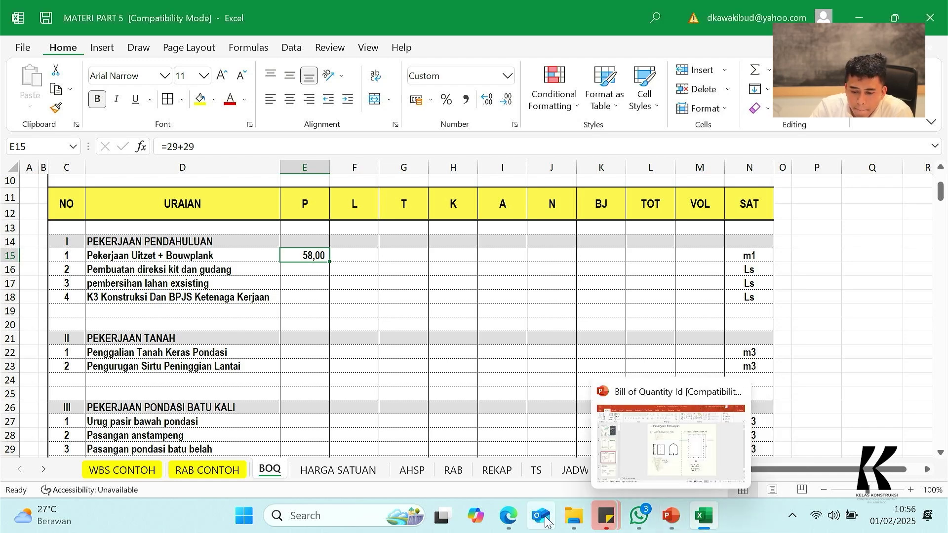
pyautogui.click(508, 515)
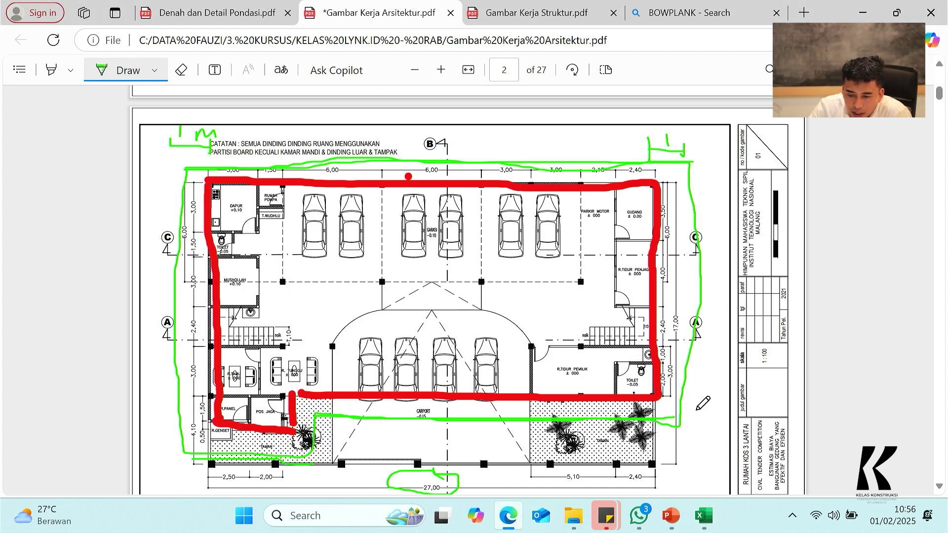
pyautogui.scroll(2, 661, 364)
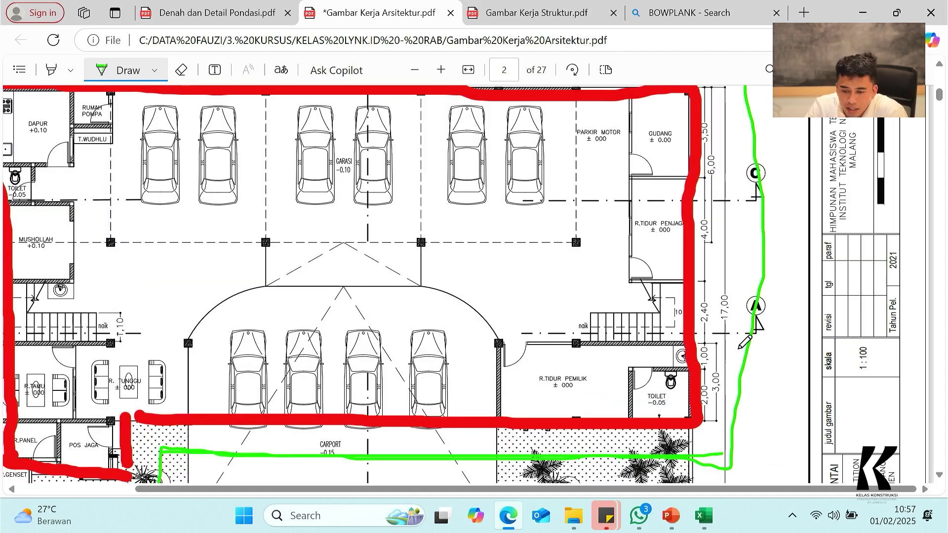
pyautogui.scroll(-3, 747, 358)
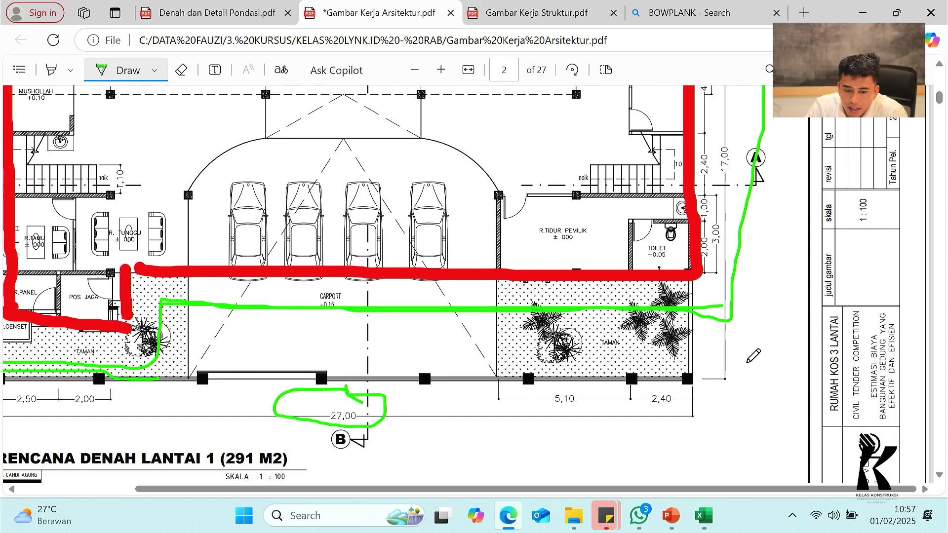
pyautogui.moveTo(514, 489)
pyautogui.mouseDown()
pyautogui.moveTo(284, 489)
pyautogui.moveTo(452, 489)
pyautogui.mouseUp()
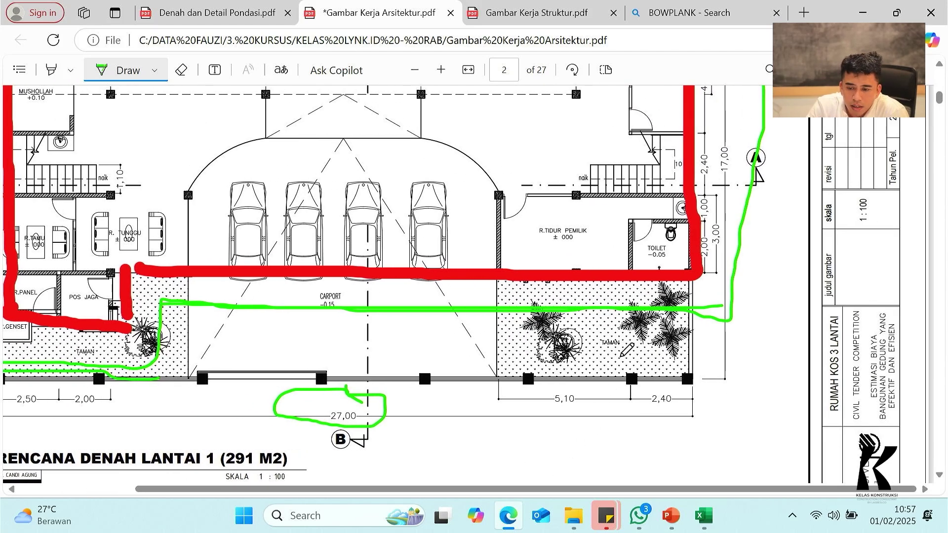
pyautogui.scroll(3, 686, 284)
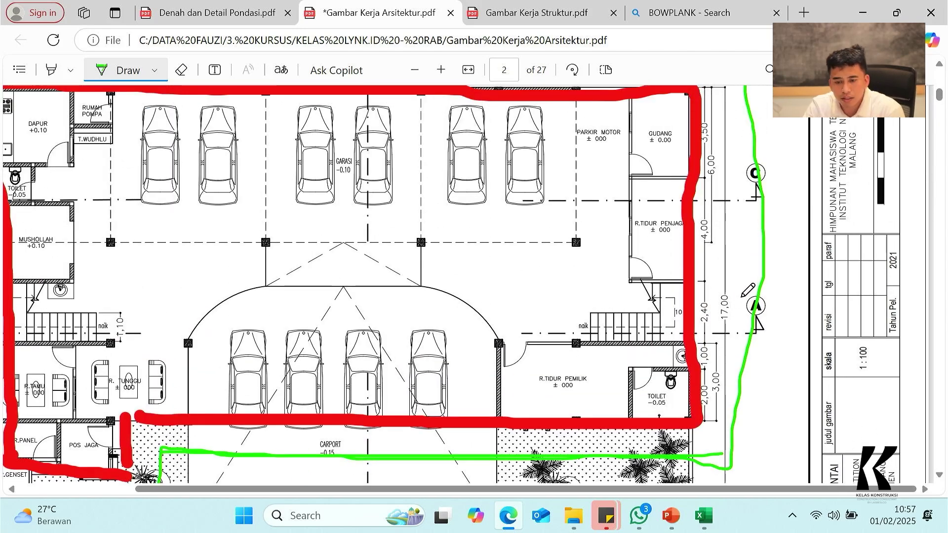
pyautogui.scroll(-3, 749, 287)
pyautogui.moveTo(647, 282)
pyautogui.mouseDown()
pyautogui.moveTo(651, 325)
pyautogui.moveTo(634, 282)
pyautogui.mouseUp()
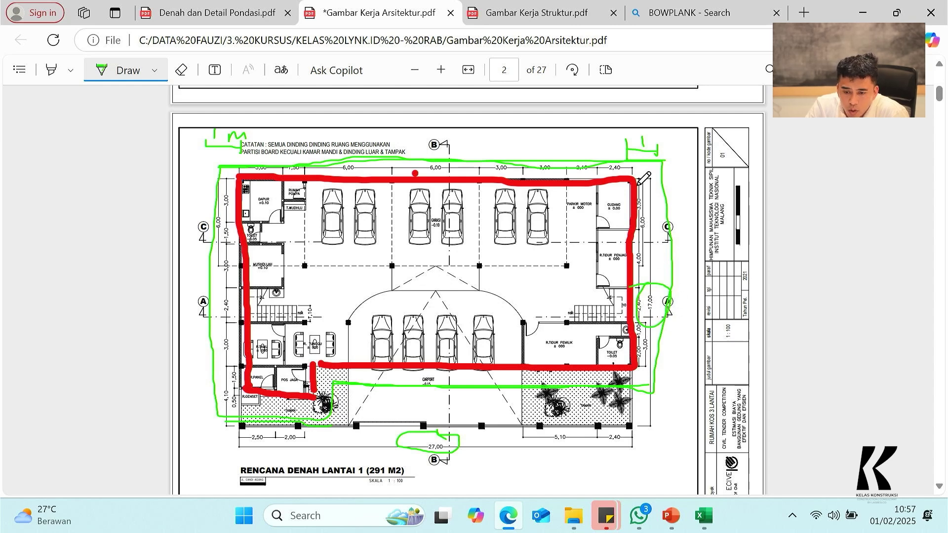
pyautogui.moveTo(626, 425); pyautogui.dragTo(637, 426)
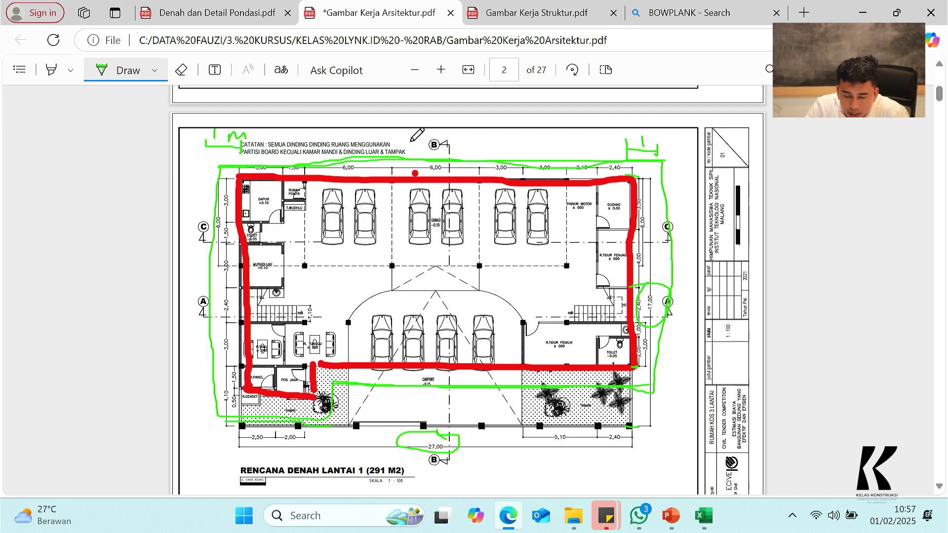
# Draw a line from the building's lower right corner down to the front fence with a slightly thicker lime green pen.
pyautogui.click(154, 70)
pyautogui.click(198, 157)
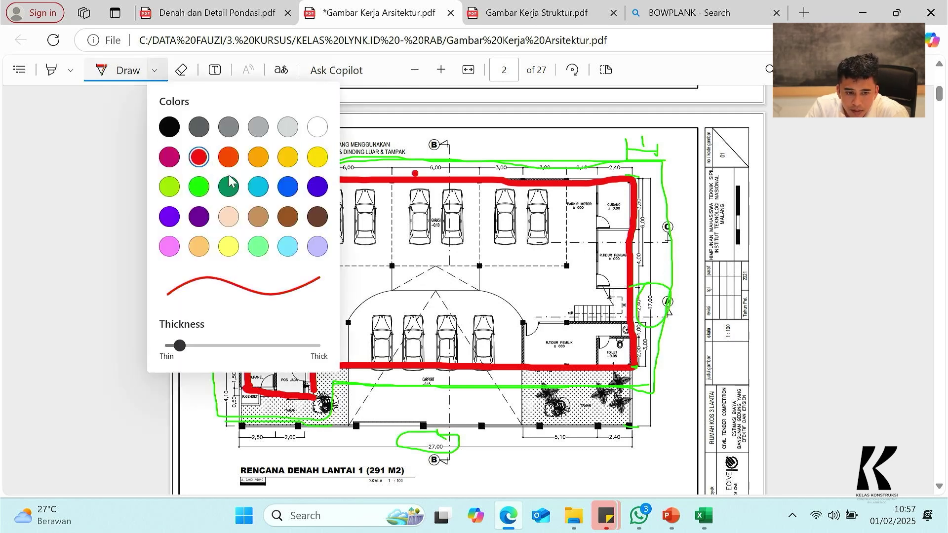
pyautogui.click(169, 187)
pyautogui.moveTo(179, 345); pyautogui.dragTo(186, 346)
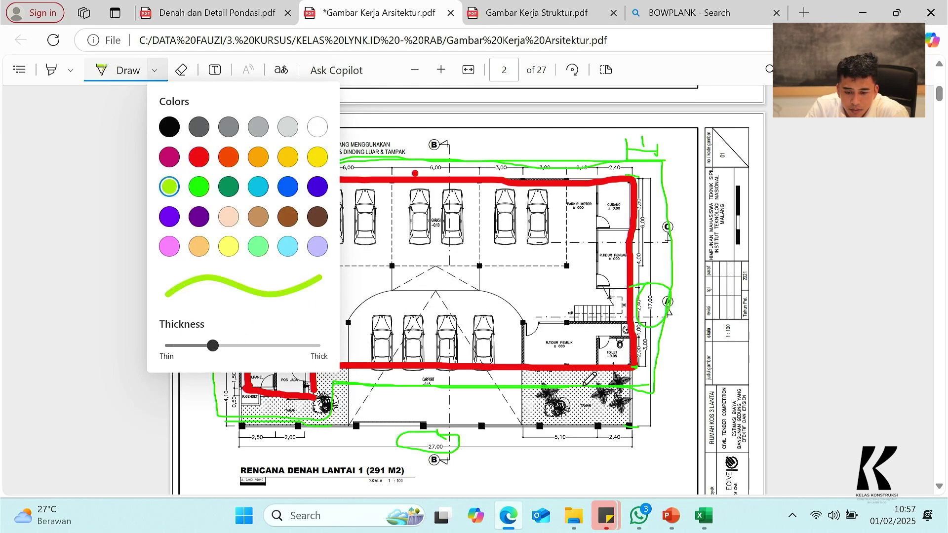
pyautogui.click(632, 369)
pyautogui.moveTo(632, 369); pyautogui.dragTo(625, 430)
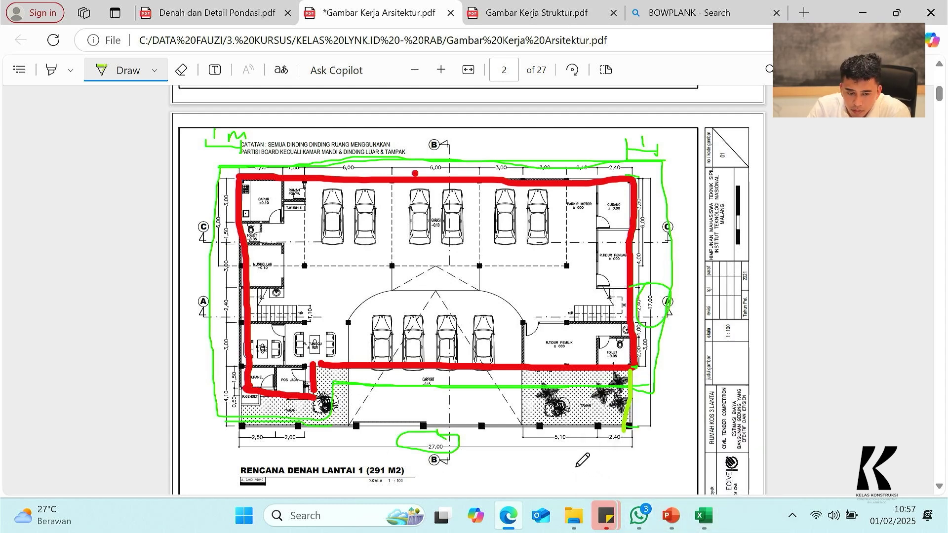
# Switch to the BOQ sheet and enter =17-4,1 as the L value for Pekerjaan Uitzet + Bouwplank in F15.
pyautogui.click(702, 498)
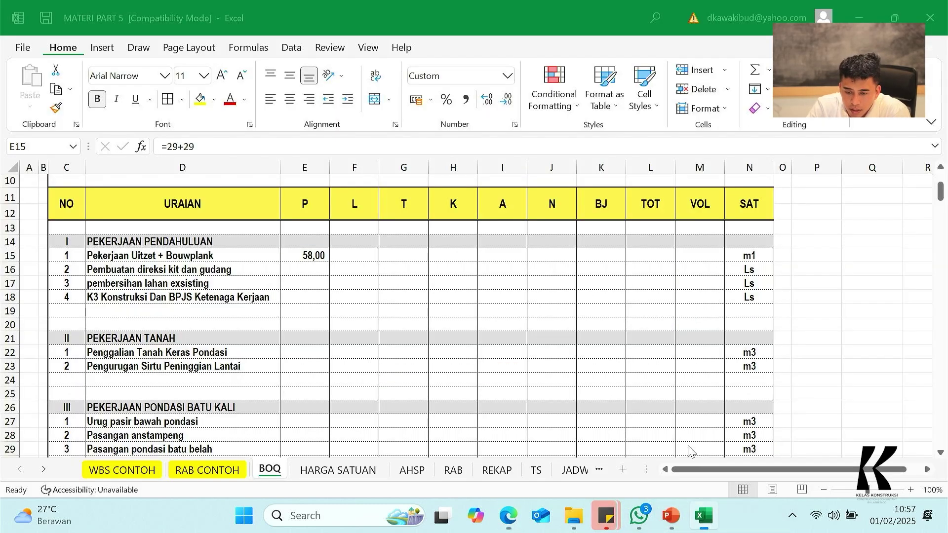
pyautogui.click(353, 255)
pyautogui.write('=')
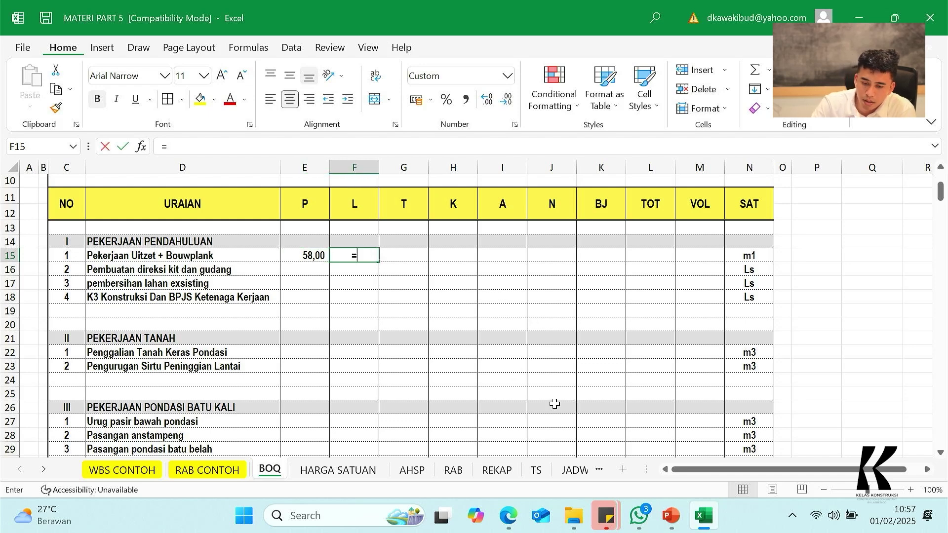
pyautogui.write('17')
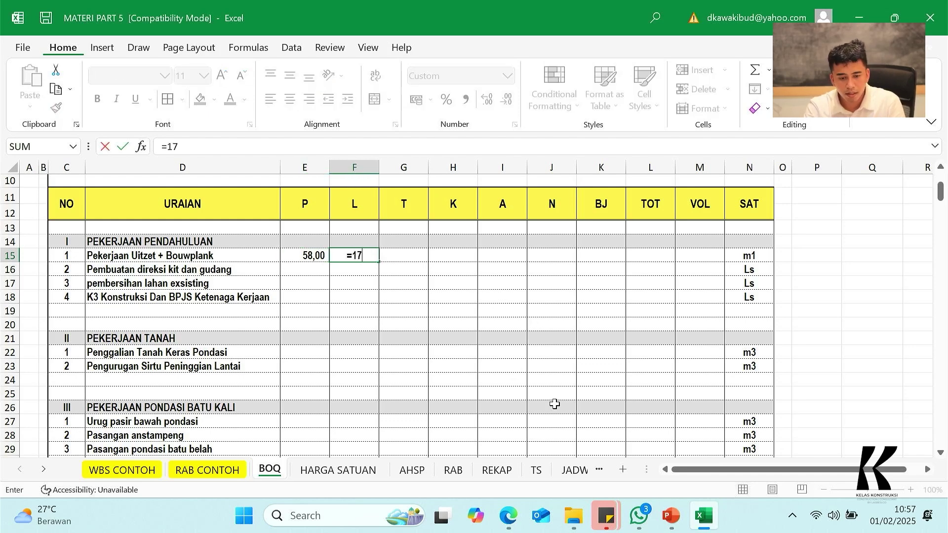
pyautogui.write('-4')
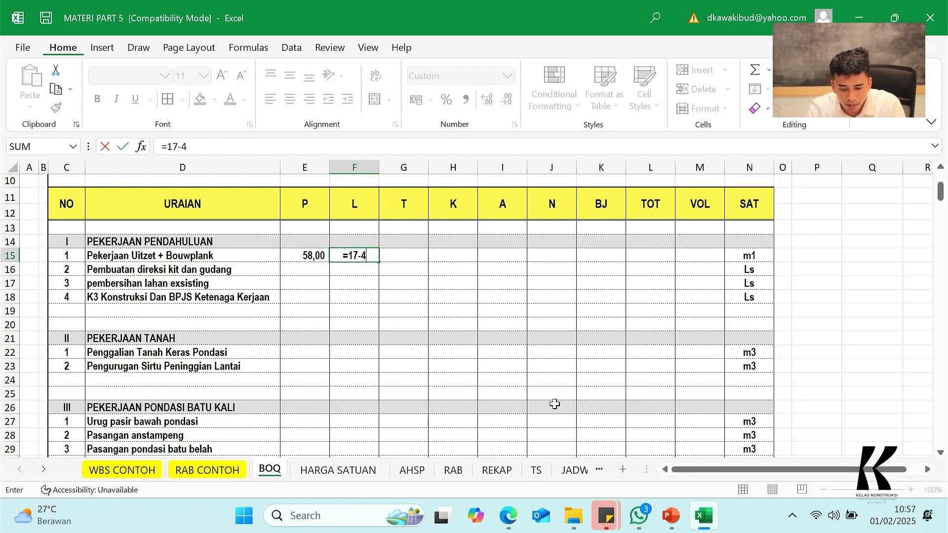
pyautogui.write('.1')
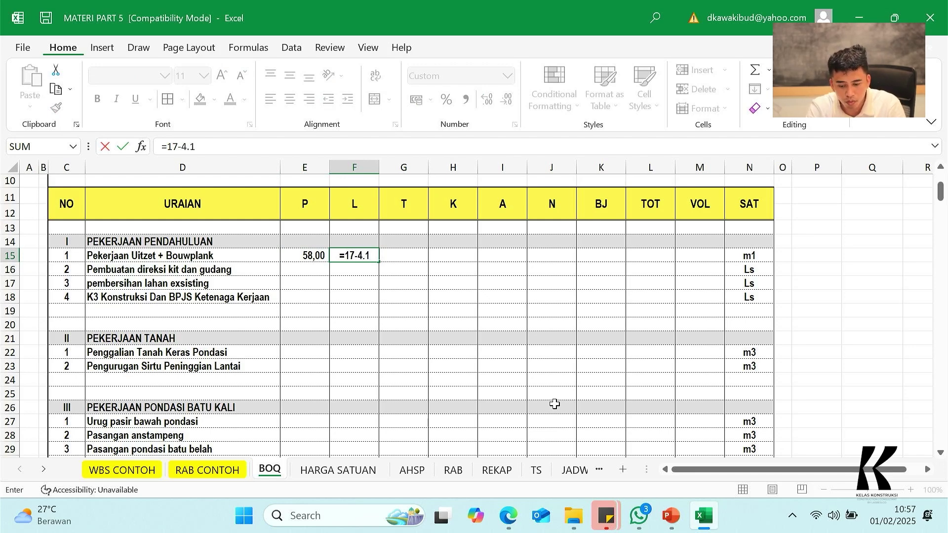
pyautogui.press('Return')
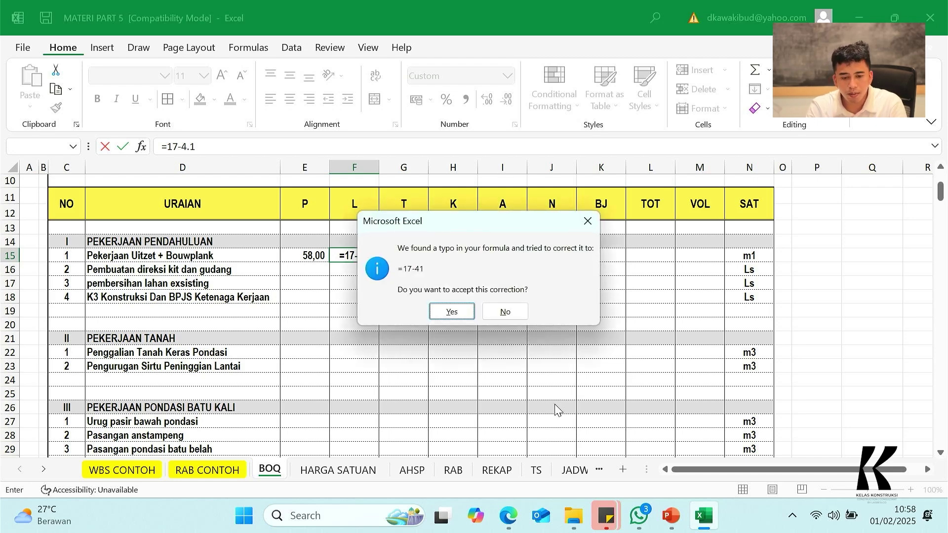
pyautogui.click(450, 311)
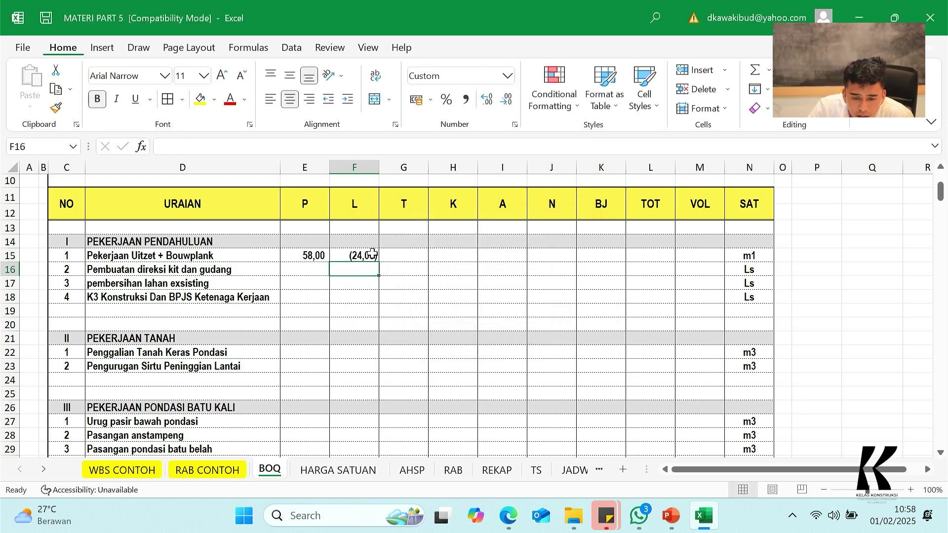
pyautogui.click(187, 147)
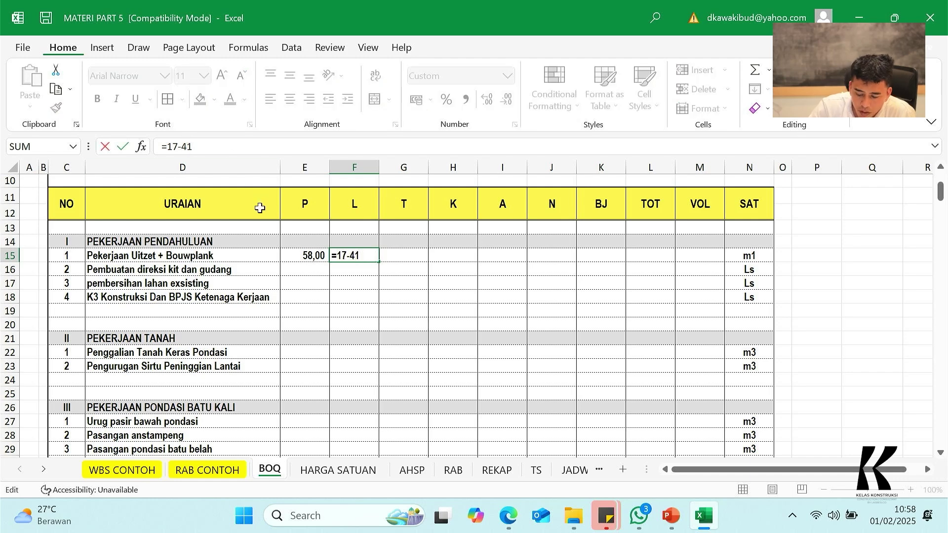
pyautogui.write(',')
pyautogui.press('Return')
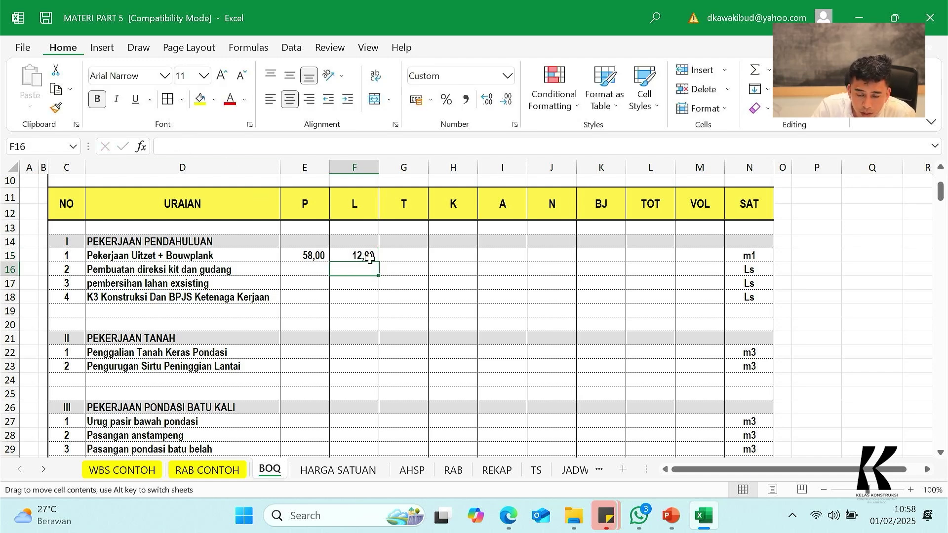
# On the Lantai 1 plan, mark the right wall's two ends and trace the right bouwplank line in lime green.
pyautogui.click(506, 523)
pyautogui.click(632, 178)
pyautogui.moveTo(623, 367); pyautogui.dragTo(647, 366)
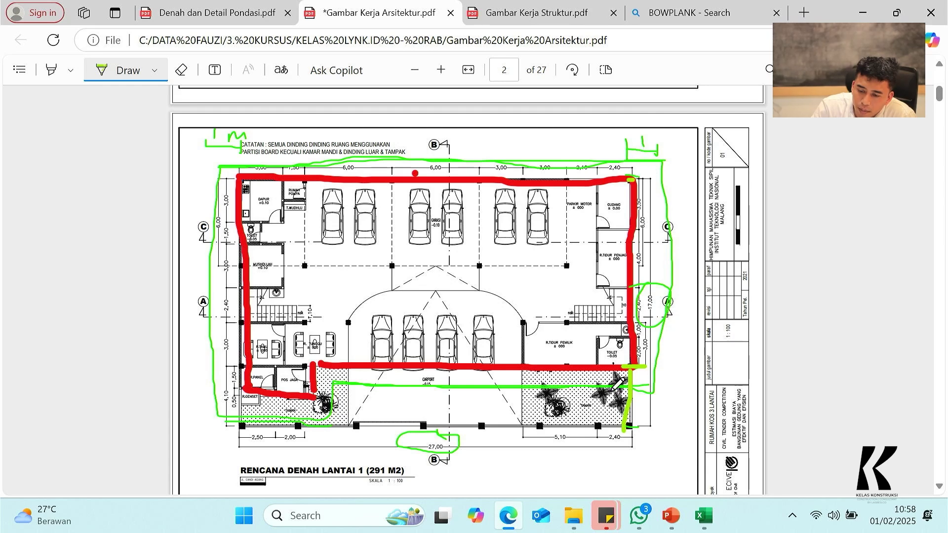
pyautogui.moveTo(662, 161)
pyautogui.mouseDown()
pyautogui.moveTo(673, 311)
pyautogui.moveTo(662, 398)
pyautogui.mouseUp()
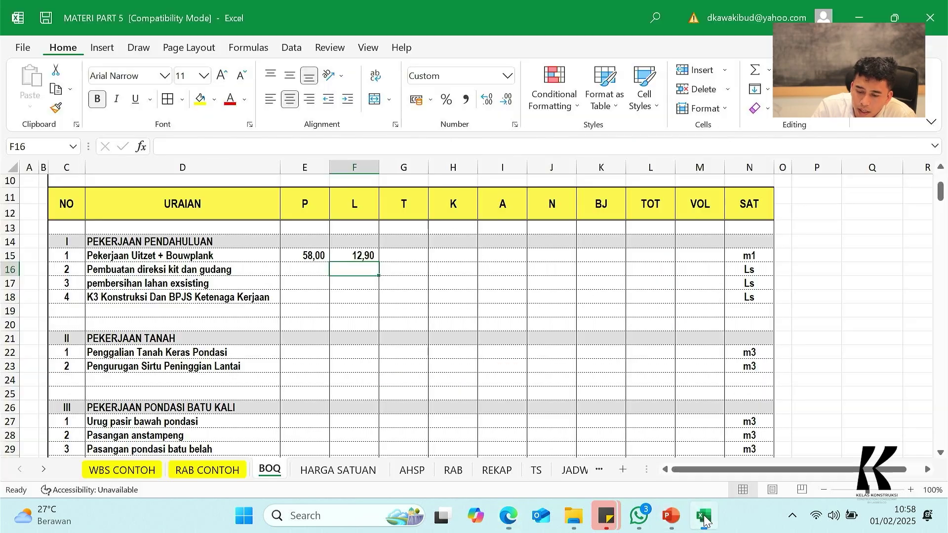
# Switch to Excel and extend the bouwplank L formula in F15 to =17-4,1+2.
pyautogui.click(704, 515)
pyautogui.click(344, 255)
pyautogui.click(220, 147)
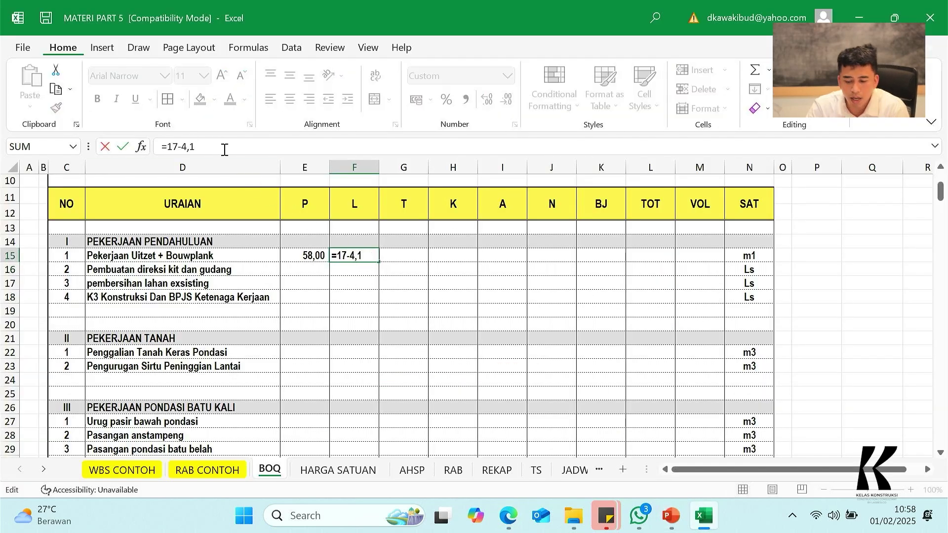
pyautogui.write('+2')
pyautogui.press('Return')
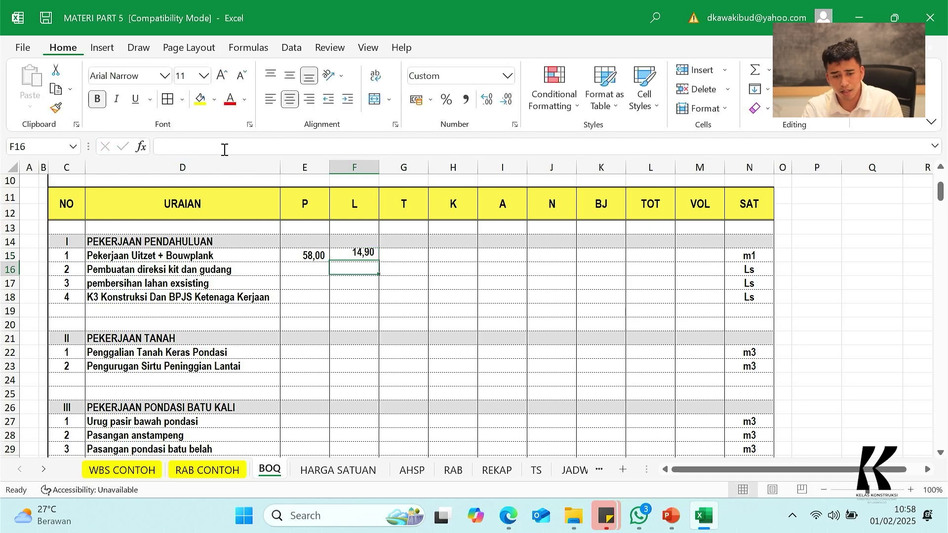
# Return to the Lantai 1 plan, retrace the right bouwplank line's upper end and mark the left front distance below R.PANEL in lime green.
pyautogui.click(508, 516)
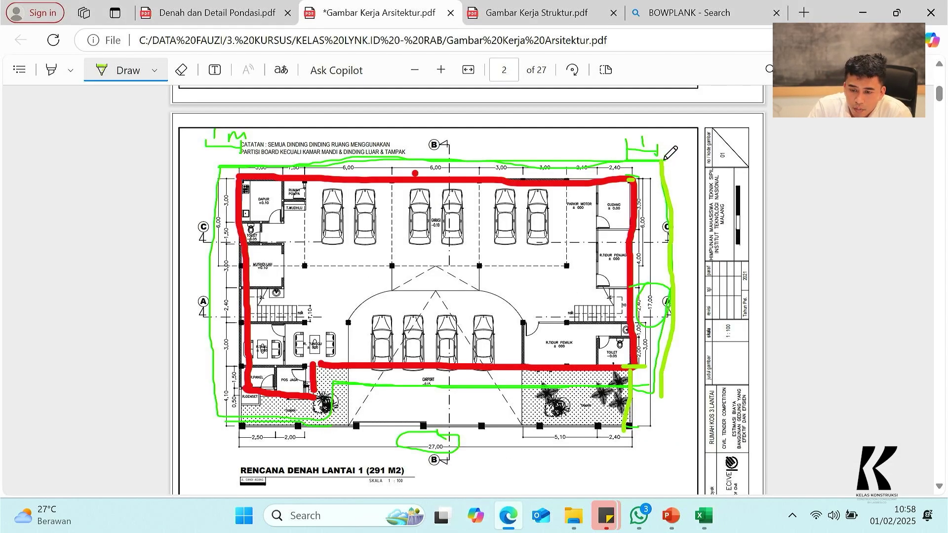
pyautogui.moveTo(664, 157); pyautogui.dragTo(671, 217)
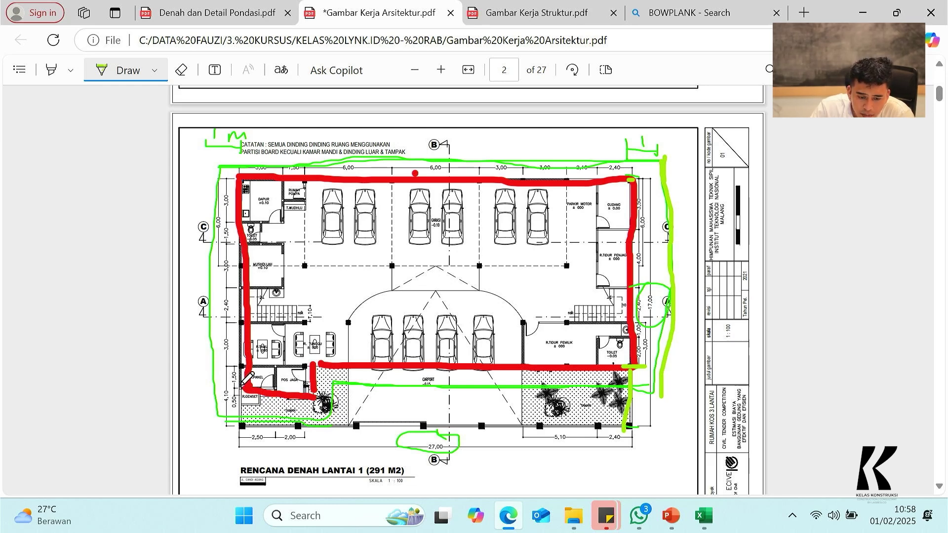
pyautogui.scroll(3, 475, 412)
pyautogui.moveTo(443, 488); pyautogui.dragTo(363, 488)
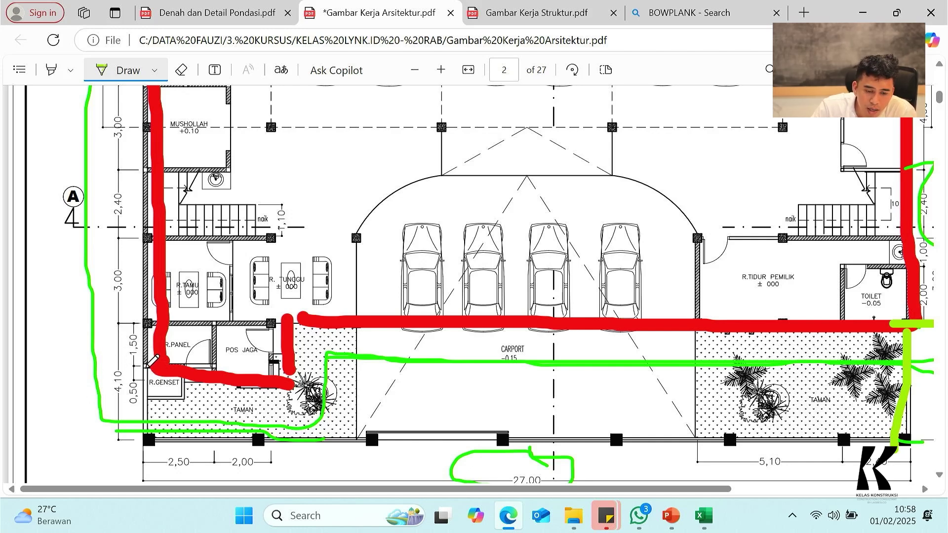
pyautogui.moveTo(150, 367); pyautogui.dragTo(151, 442)
pyautogui.moveTo(158, 373); pyautogui.dragTo(131, 374)
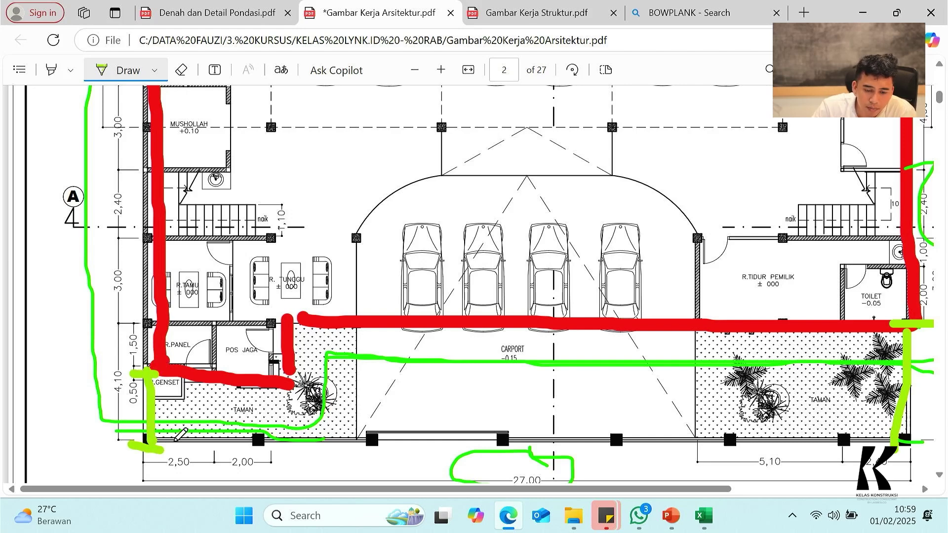
pyautogui.scroll(3, 197, 425)
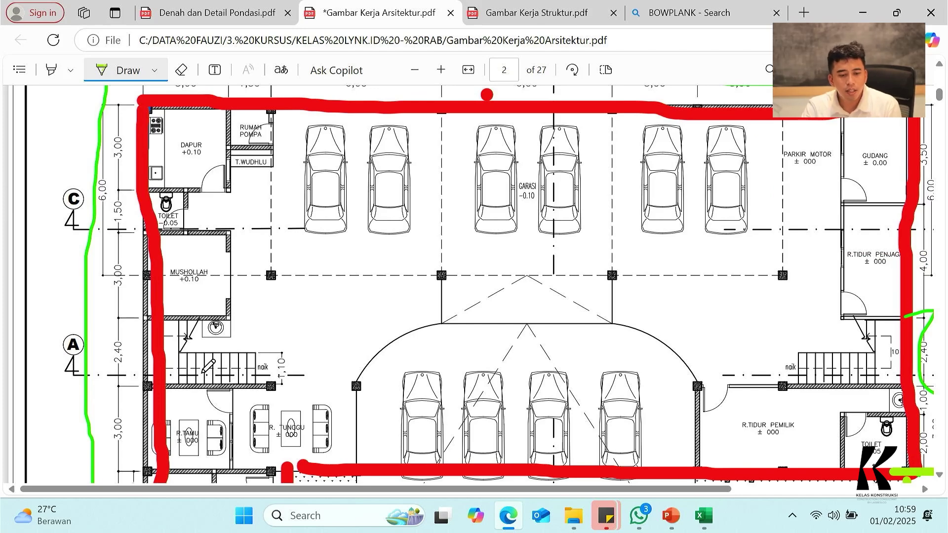
# Switch to the Excel BOQ sheet and enter =17-2,5 as the T value for Pekerjaan Uitzet + Bouwplank in G15.
pyautogui.scroll(-3, 207, 367)
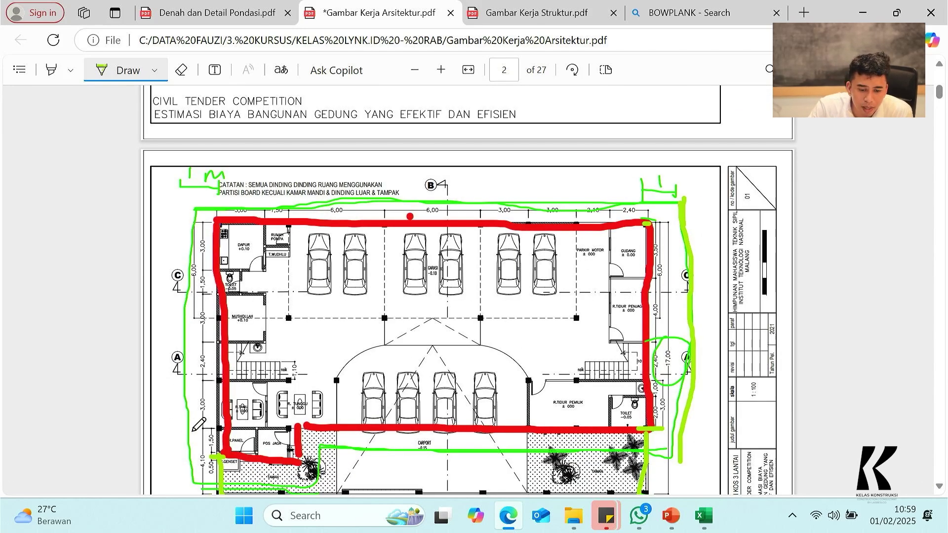
pyautogui.click(703, 516)
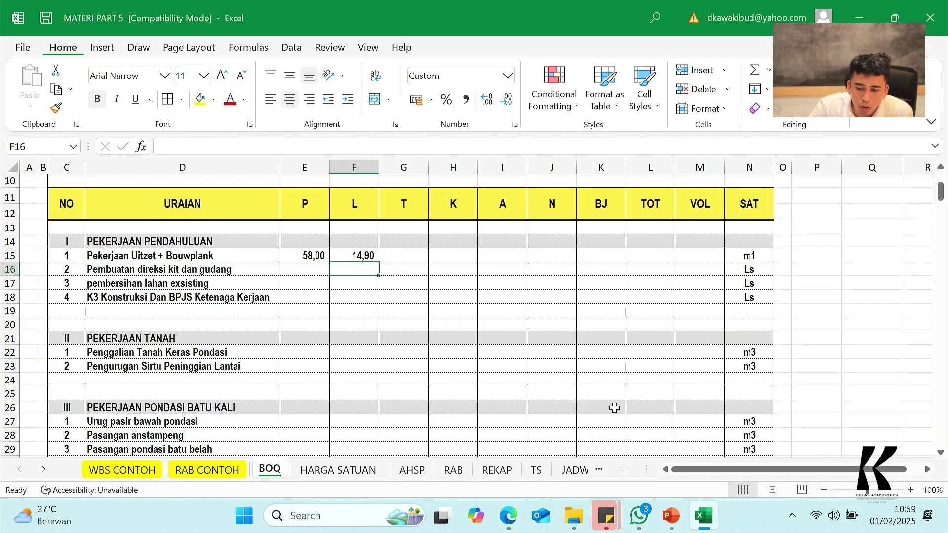
pyautogui.click(415, 254)
pyautogui.write('=17')
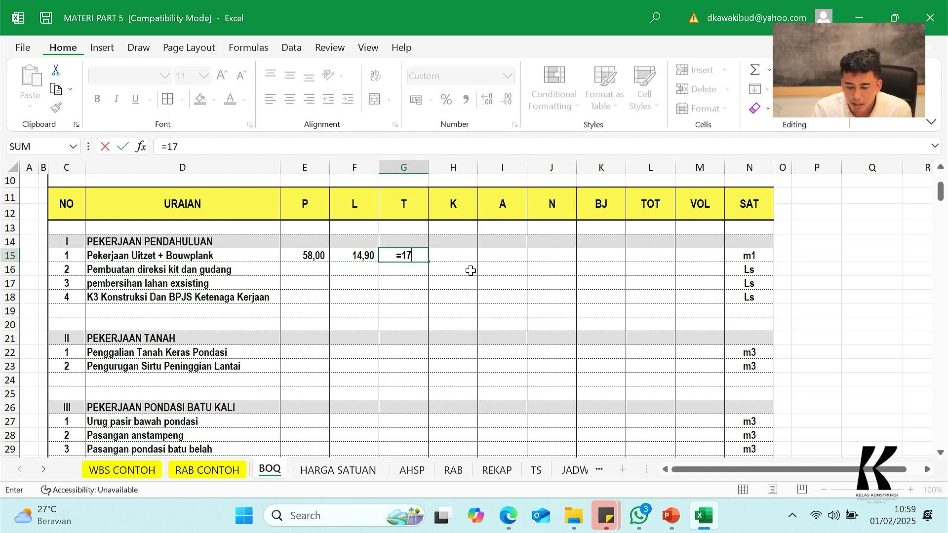
pyautogui.write('-2,5')
pyautogui.press('Return')
pyautogui.press('Up')
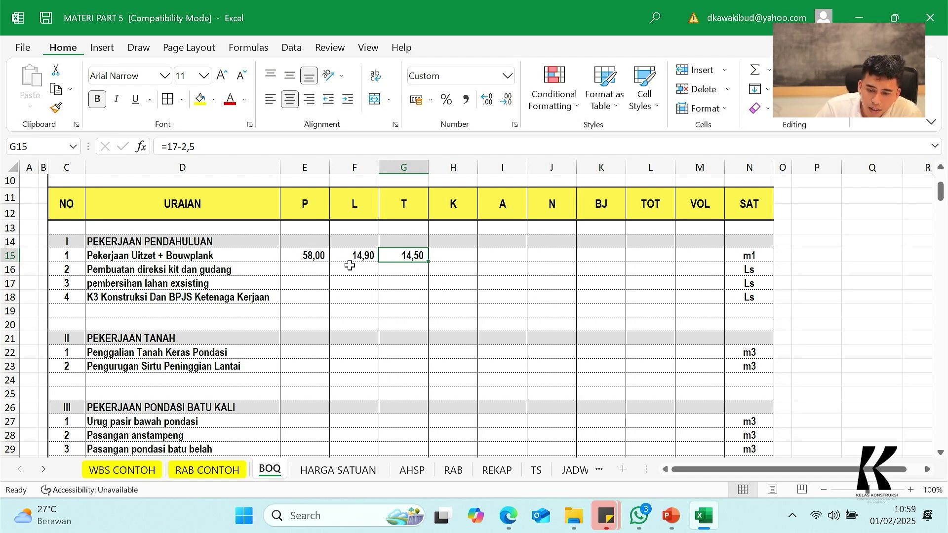
# Check the front part of the Lantai 1 plan, then extend the bouwplank T formula in G15 to =17-2,5+2 in Excel.
pyautogui.click(508, 516)
pyautogui.scroll(-3, 238, 378)
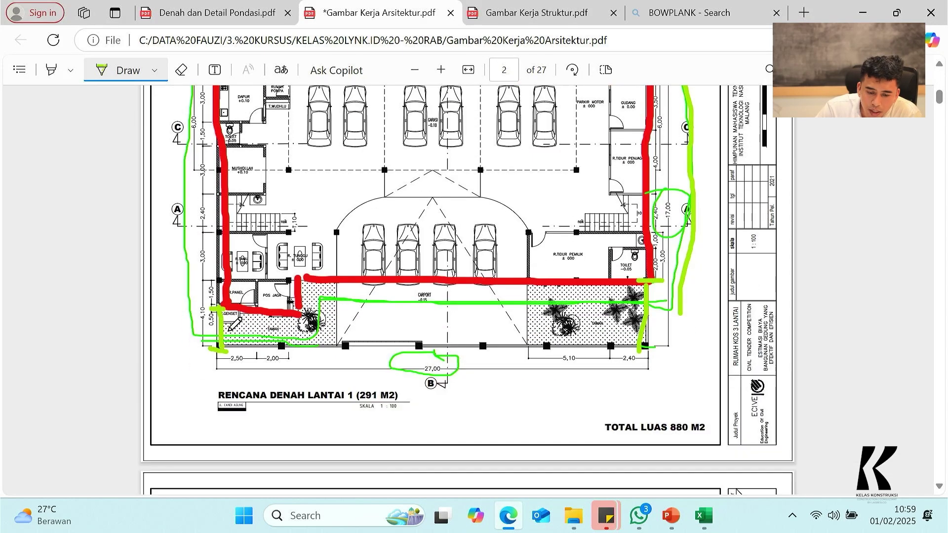
pyautogui.click(706, 513)
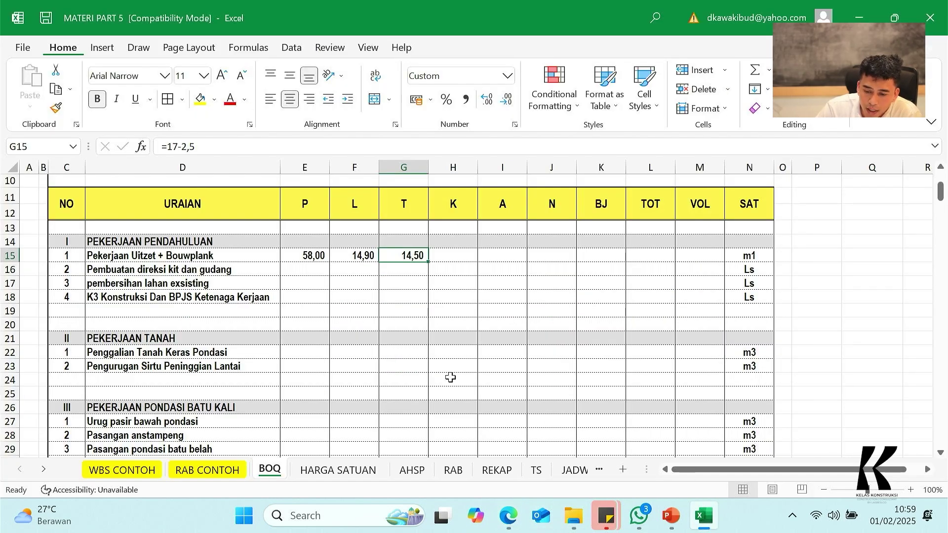
pyautogui.click(257, 145)
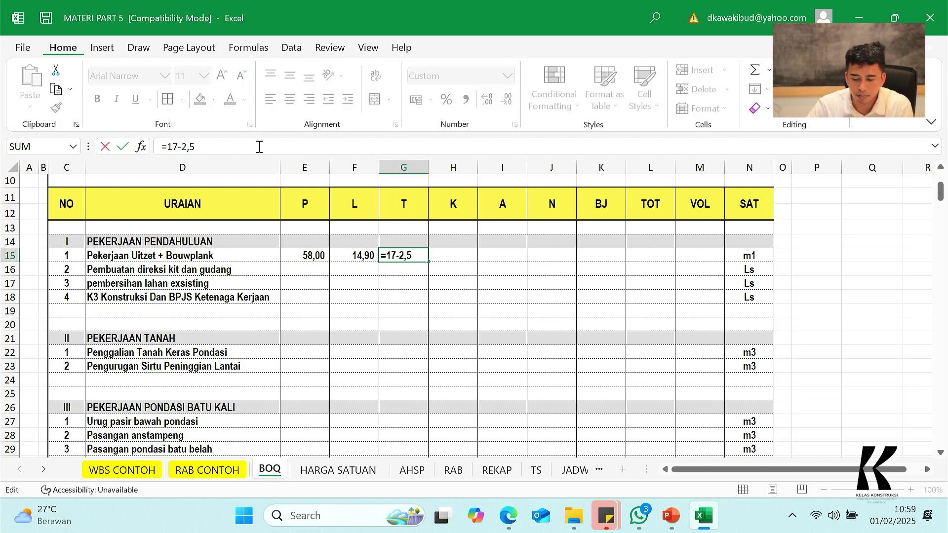
pyautogui.write('+')
pyautogui.write('2')
pyautogui.press('Return')
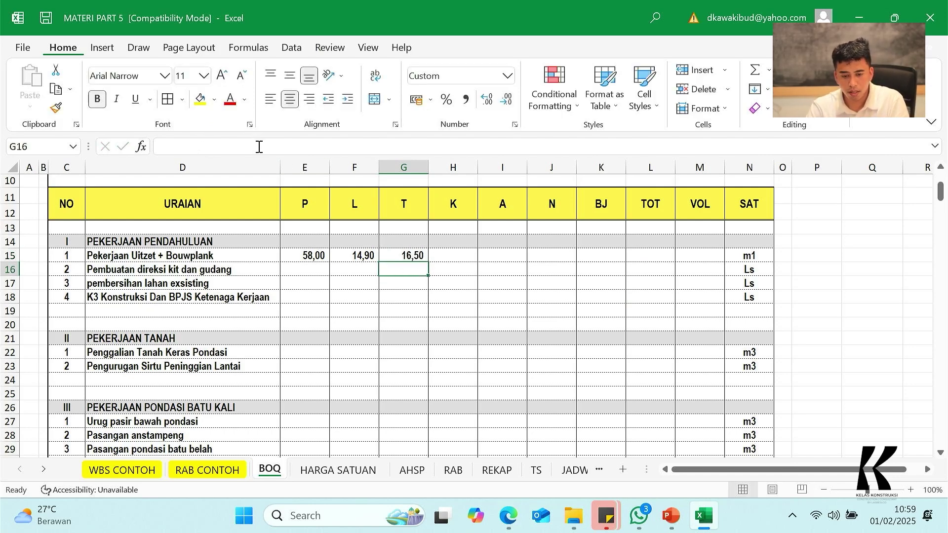
pyautogui.click(412, 255)
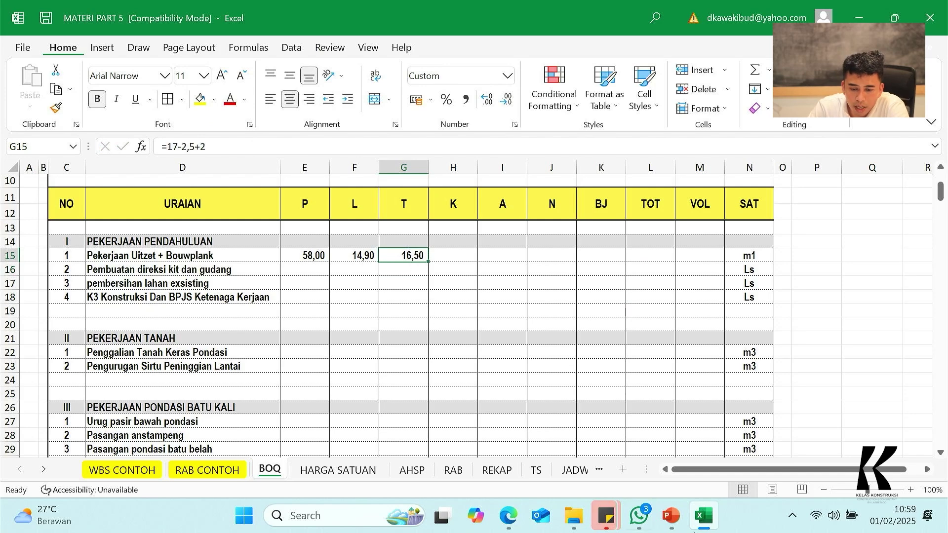
# Return to the Lantai 1 plan, trace the left bouwplank line and mark both ends of the right one in lime green.
pyautogui.click(508, 516)
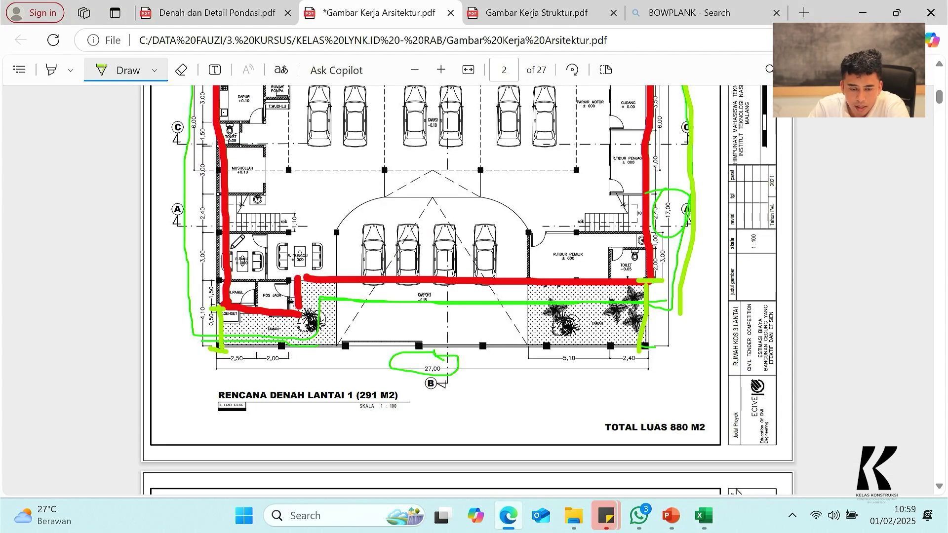
pyautogui.scroll(3, 213, 214)
pyautogui.moveTo(207, 220)
pyautogui.mouseDown()
pyautogui.moveTo(185, 207)
pyautogui.moveTo(194, 232)
pyautogui.moveTo(192, 463)
pyautogui.mouseUp()
pyautogui.scroll(-2, 467, 370)
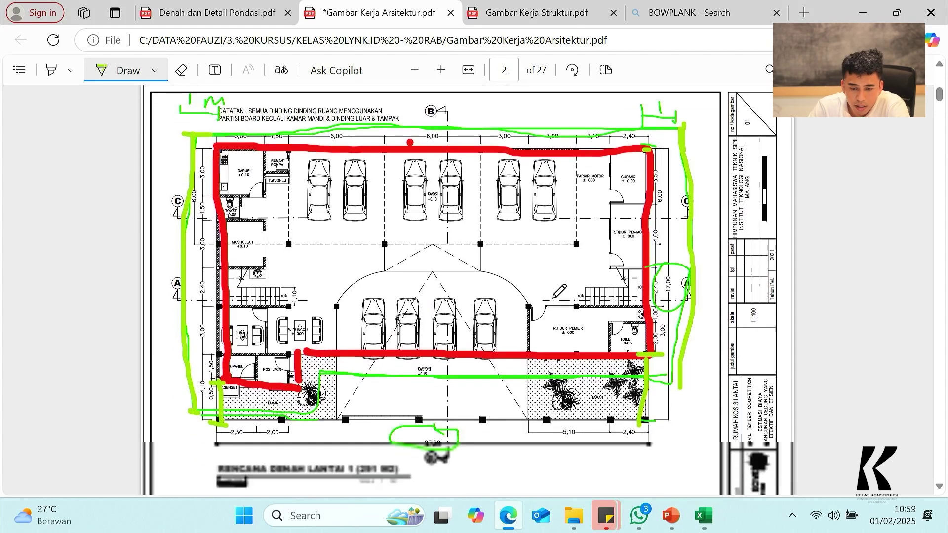
pyautogui.moveTo(670, 130); pyautogui.dragTo(690, 130)
pyautogui.moveTo(672, 381); pyautogui.dragTo(694, 381)
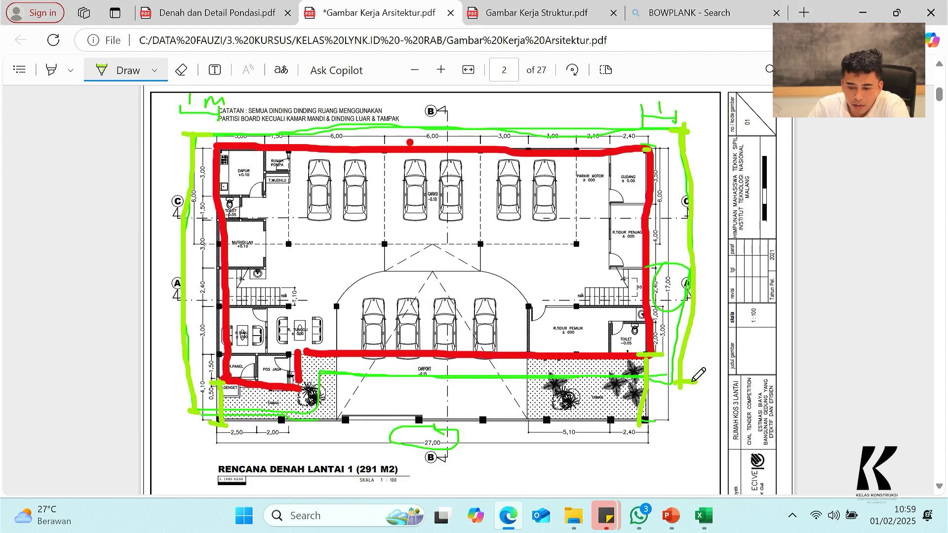
# Switch to Excel and double the bouwplank T formula in G15 to =(17-2,5+2)*2.
pyautogui.click(702, 514)
pyautogui.click(359, 254)
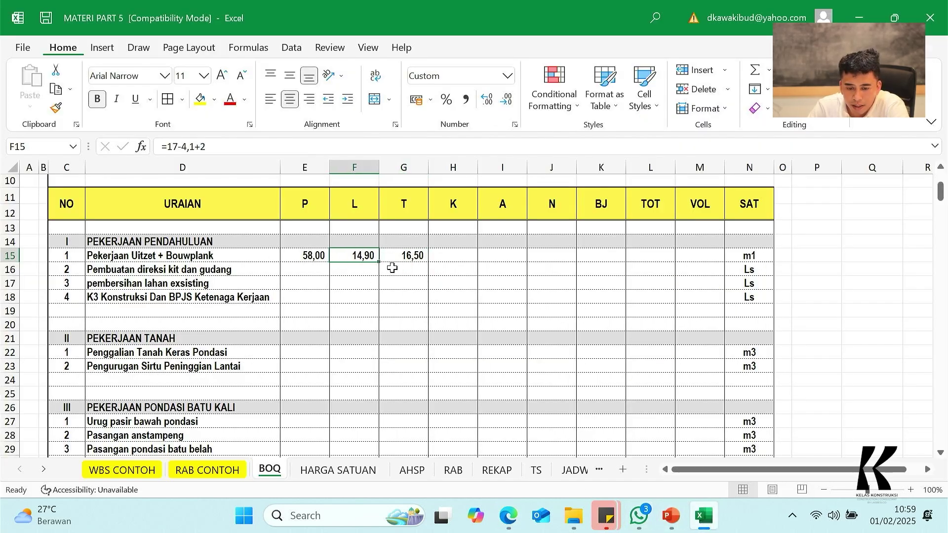
pyautogui.click(413, 256)
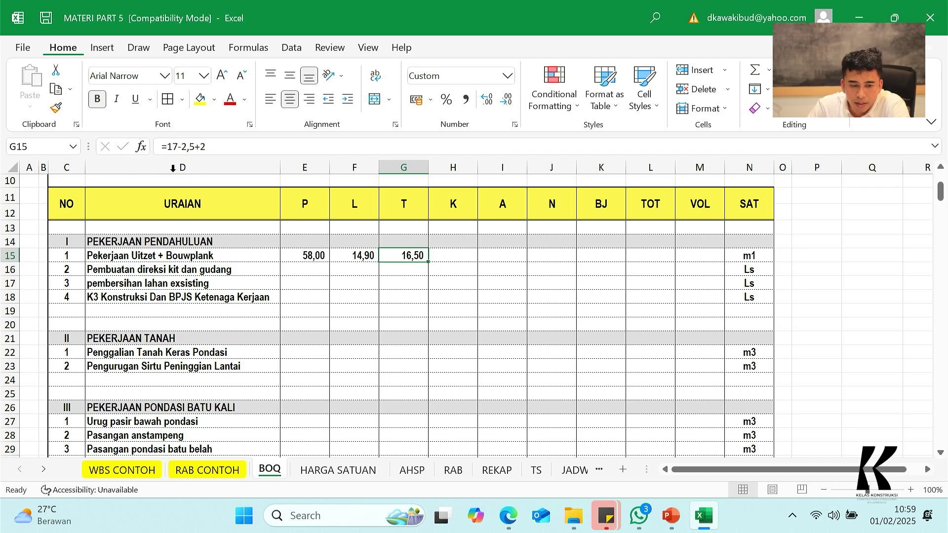
pyautogui.click(168, 146)
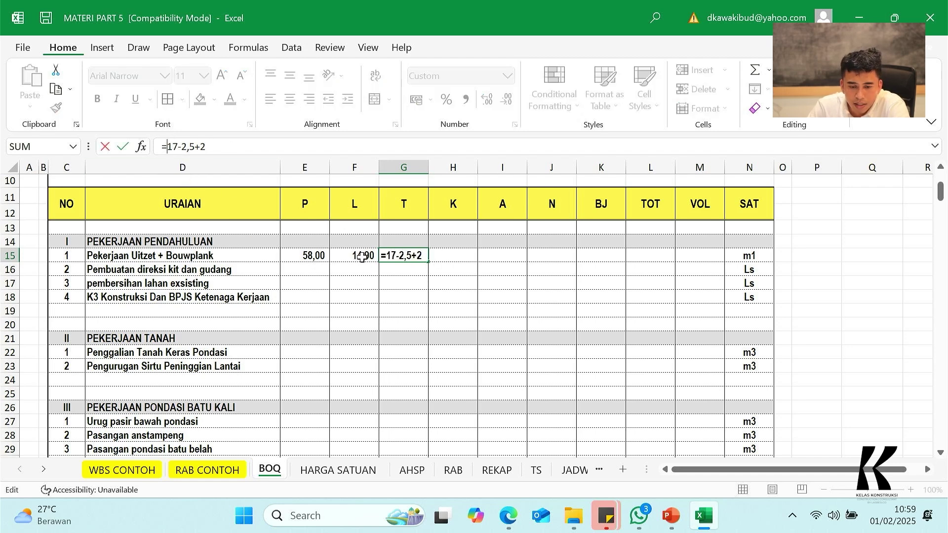
pyautogui.write('9')
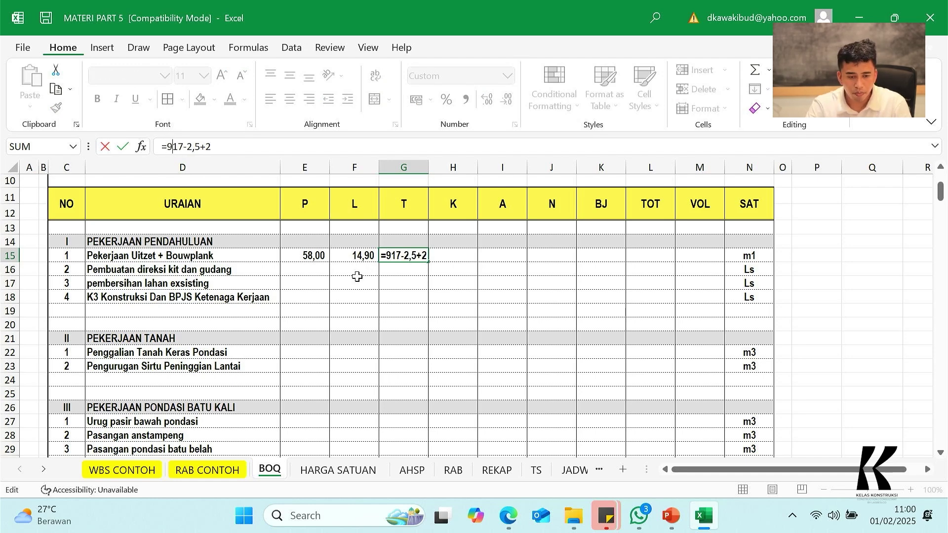
pyautogui.press('BackSpace')
pyautogui.write('(')
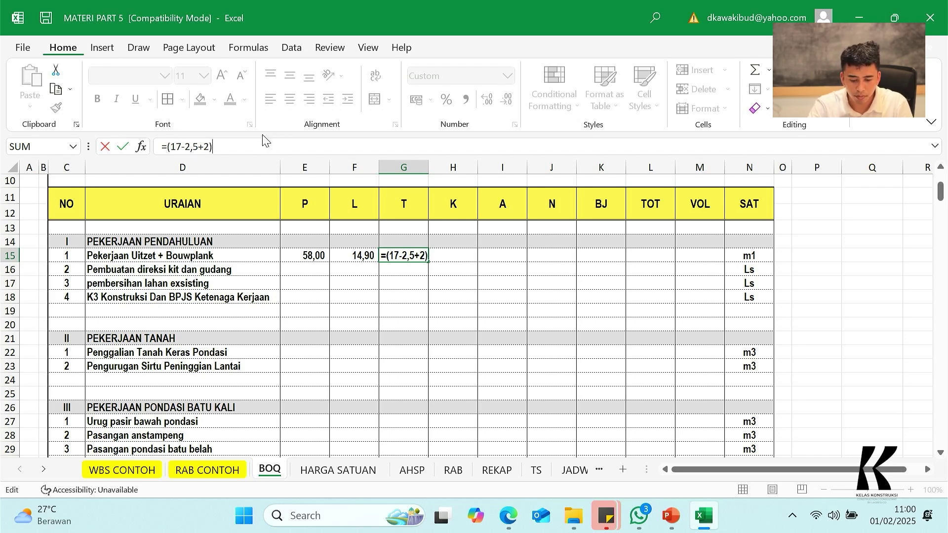
pyautogui.write(')*2')
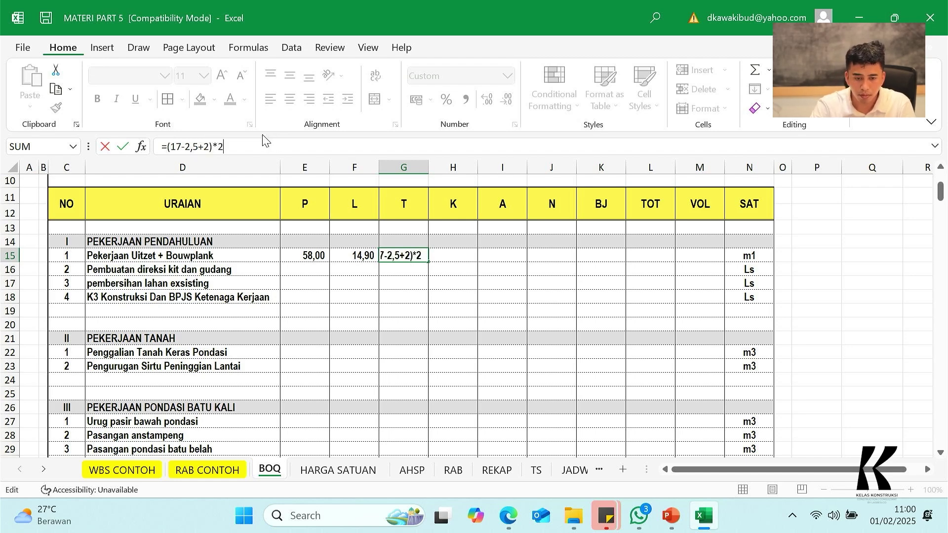
pyautogui.press('Return')
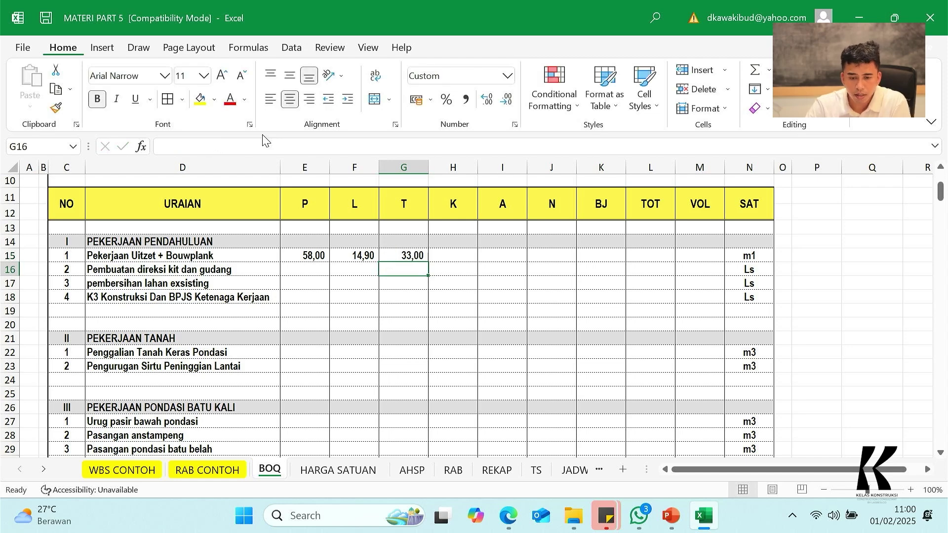
pyautogui.click(358, 254)
pyautogui.press('Delete')
pyautogui.hotkey('ctrl', 'z')
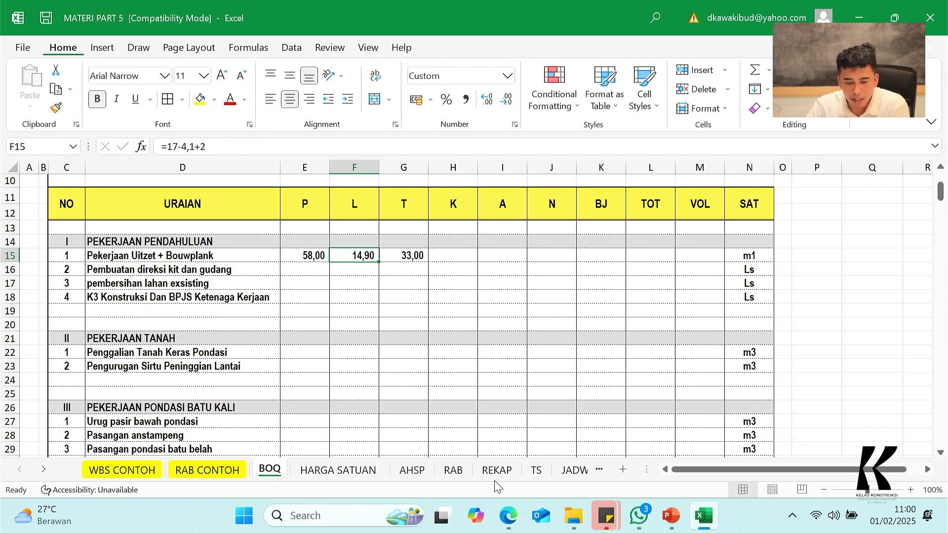
# On the Lantai 1 plan, retrace both side bouwplank lines, then trace and circle the short offset line beside POS JAGA in lime green.
pyautogui.click(508, 515)
pyautogui.moveTo(193, 137); pyautogui.dragTo(192, 419)
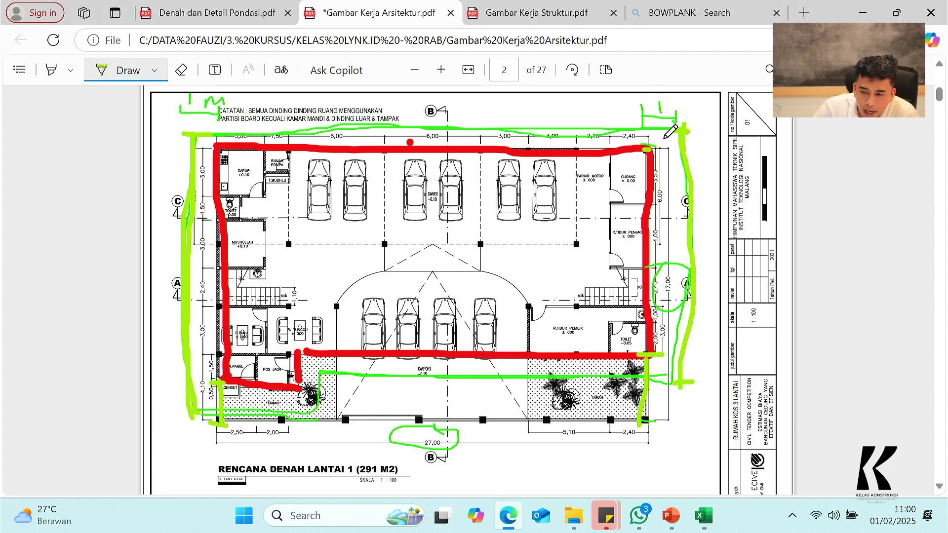
pyautogui.moveTo(685, 124); pyautogui.dragTo(687, 381)
pyautogui.moveTo(320, 374); pyautogui.dragTo(321, 413)
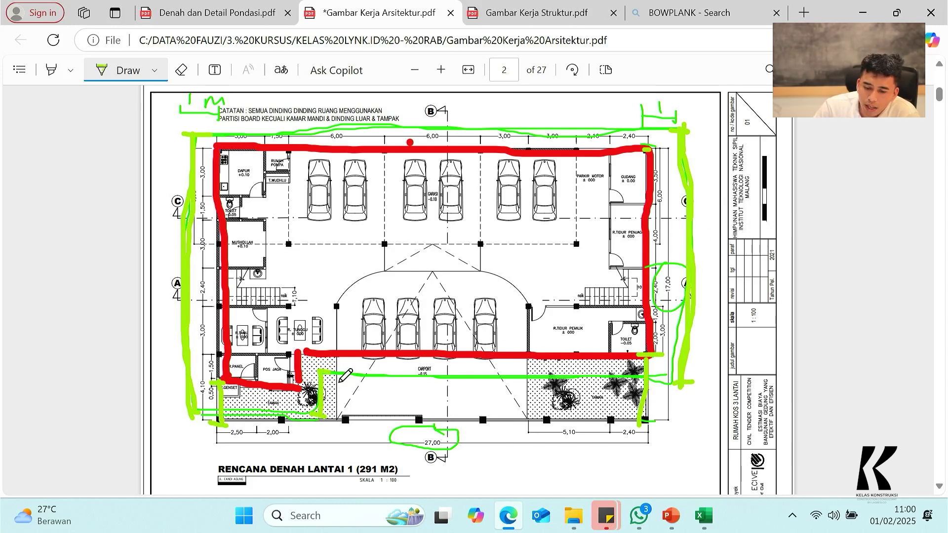
pyautogui.moveTo(326, 374)
pyautogui.mouseDown()
pyautogui.moveTo(317, 365)
pyautogui.moveTo(329, 429)
pyautogui.moveTo(309, 373)
pyautogui.moveTo(381, 387)
pyautogui.moveTo(384, 402)
pyautogui.mouseUp()
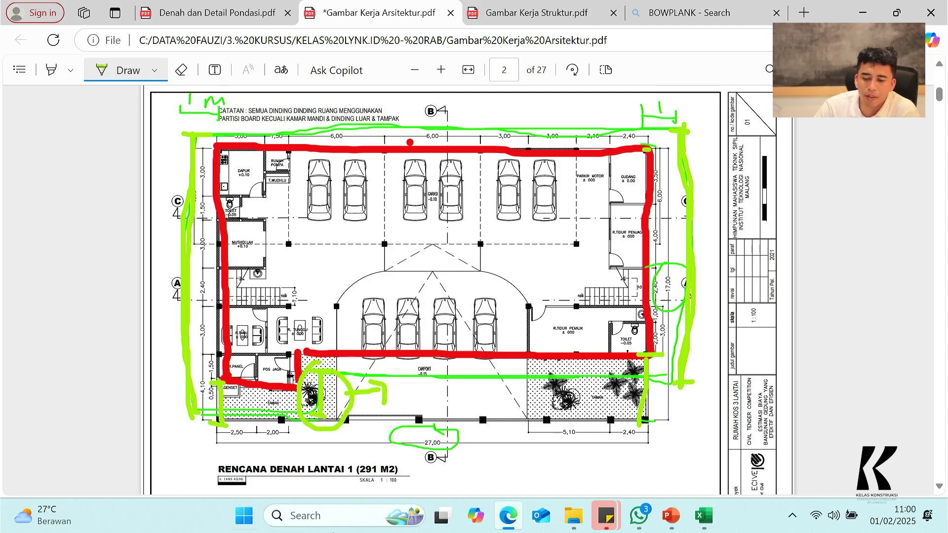
# Switch to Excel and clear the L value of Pekerjaan Uitzet + Bouwplank in F15.
pyautogui.moveTo(713, 516)
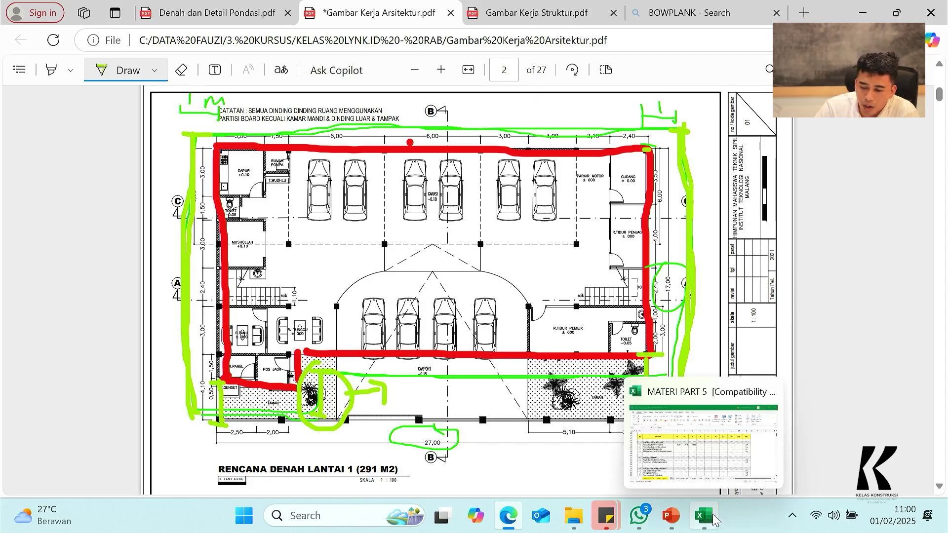
pyautogui.click(706, 468)
pyautogui.click(410, 256)
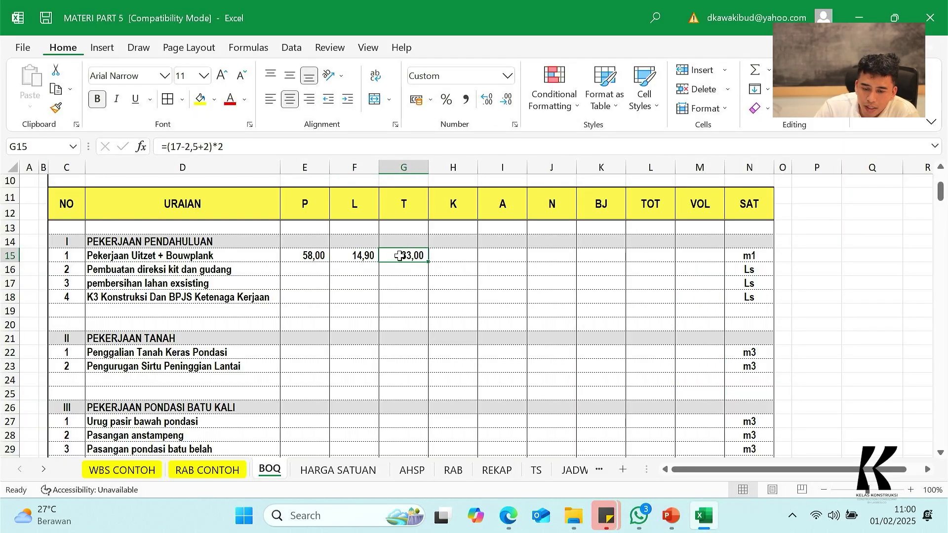
pyautogui.click(355, 257)
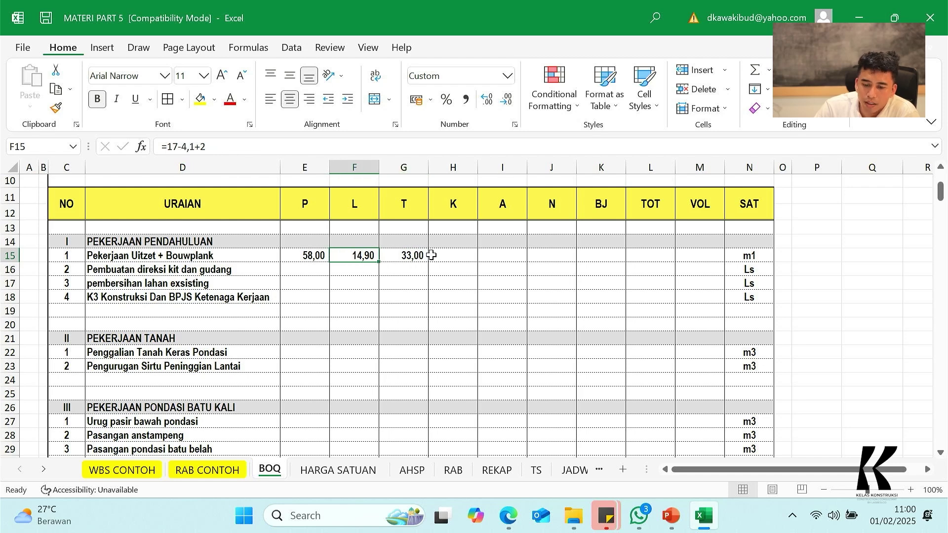
pyautogui.click(347, 268)
pyautogui.click(361, 255)
pyautogui.press('Delete')
# Enter =E15+G15 as the VOL formula for Pekerjaan Uitzet + Bouwplank in M15.
pyautogui.press('Right')
pyautogui.press('Right')
pyautogui.press('Right')
pyautogui.press('Right')
pyautogui.press('Right')
pyautogui.press('Right')
pyautogui.press('Right')
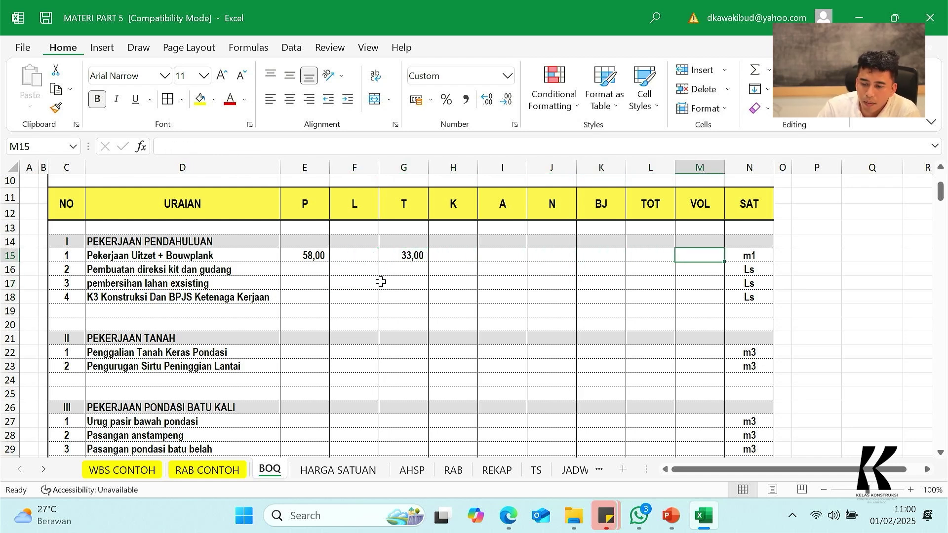
pyautogui.write('=')
pyautogui.press('Left')
pyautogui.press('Left')
pyautogui.press('Left')
pyautogui.press('Left')
pyautogui.press('Left')
pyautogui.press('Left')
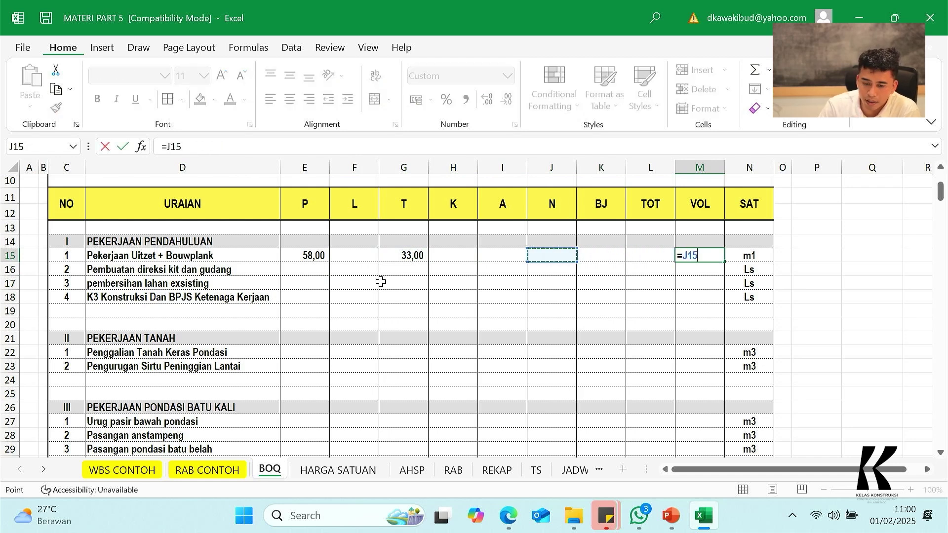
pyautogui.press('Left')
pyautogui.press('Left')
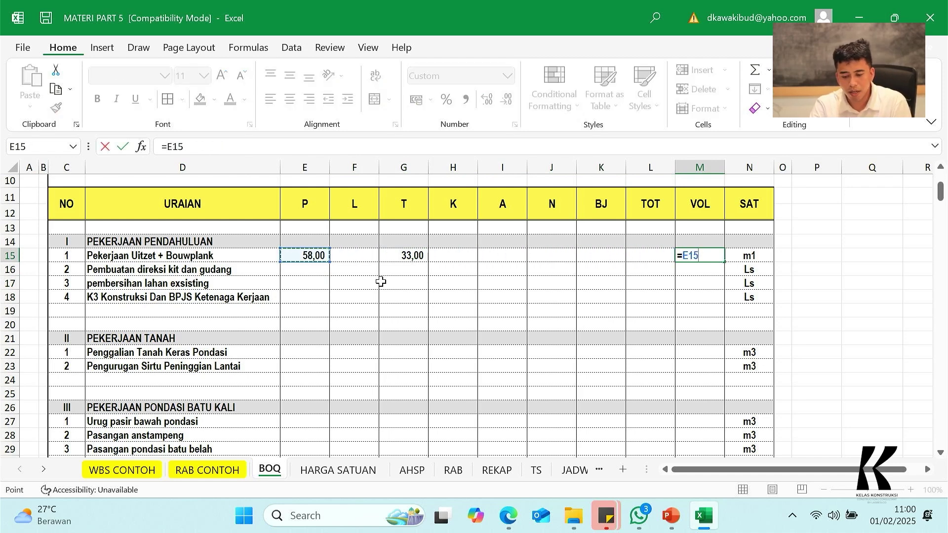
pyautogui.write('+')
pyautogui.press('Left')
pyautogui.press('Left')
pyautogui.press('Left')
pyautogui.press('Left')
pyautogui.press('Left')
pyautogui.press('Left')
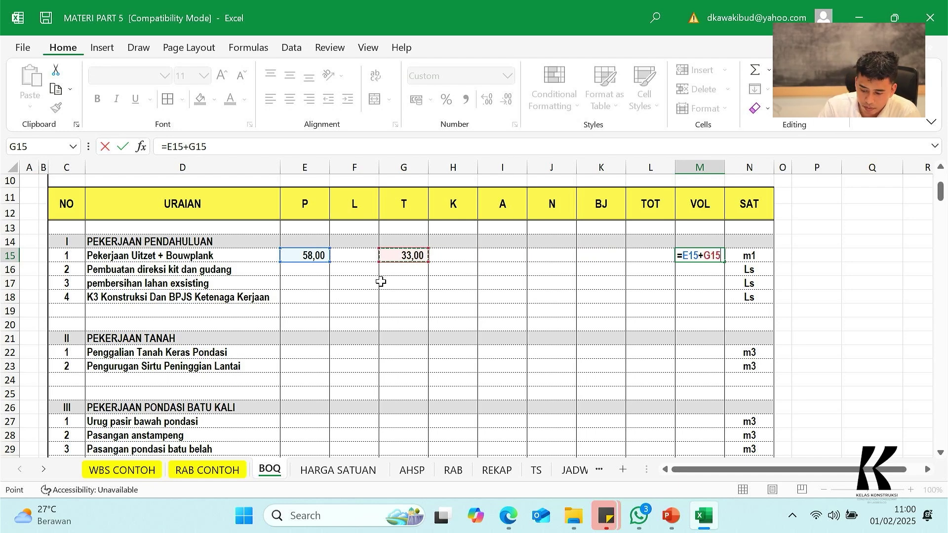
pyautogui.press('Return')
pyautogui.click(710, 256)
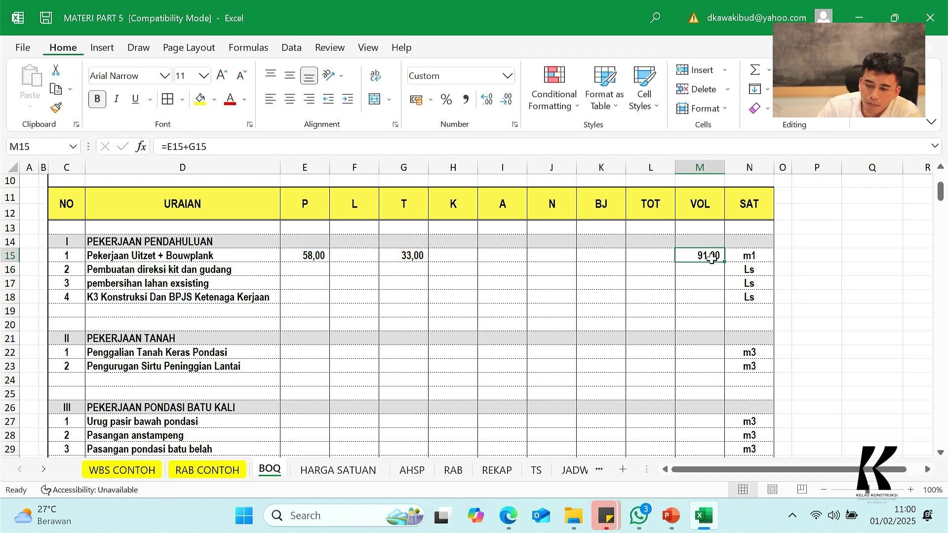